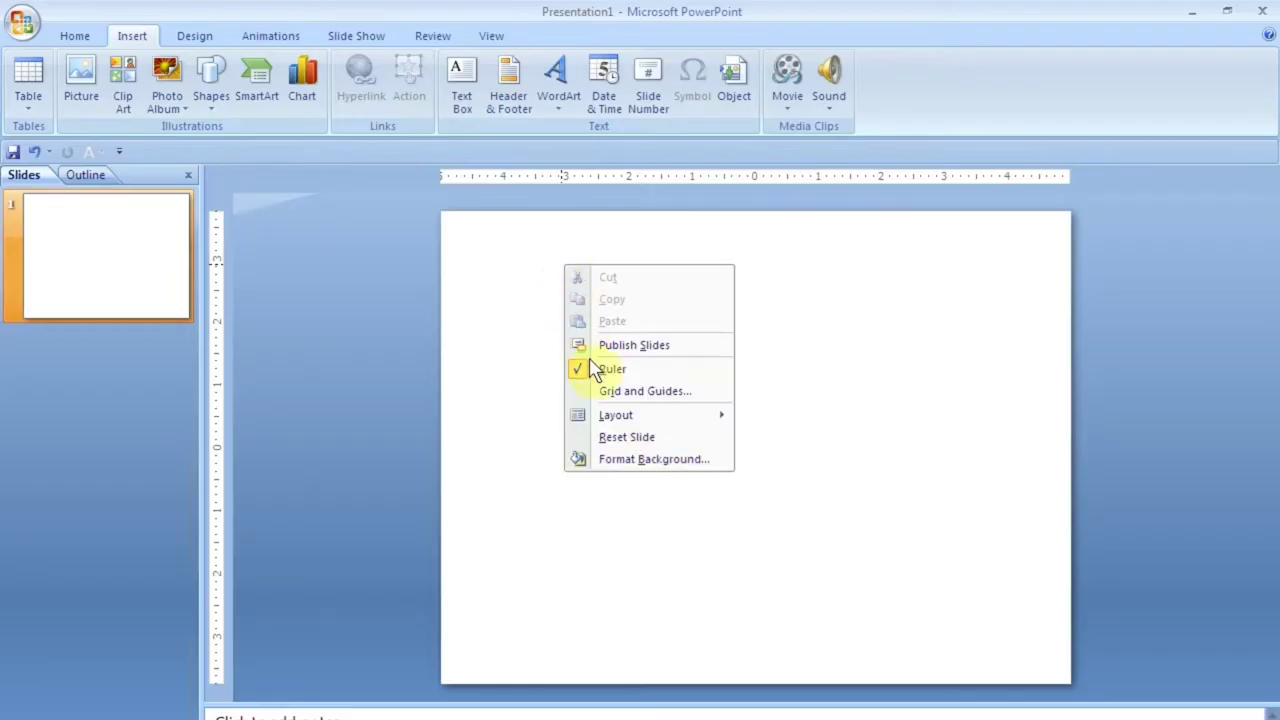
# Give the slide background a blue preset gradient fill, replacing an interim orange-magenta preset
pyautogui.click(627, 457)
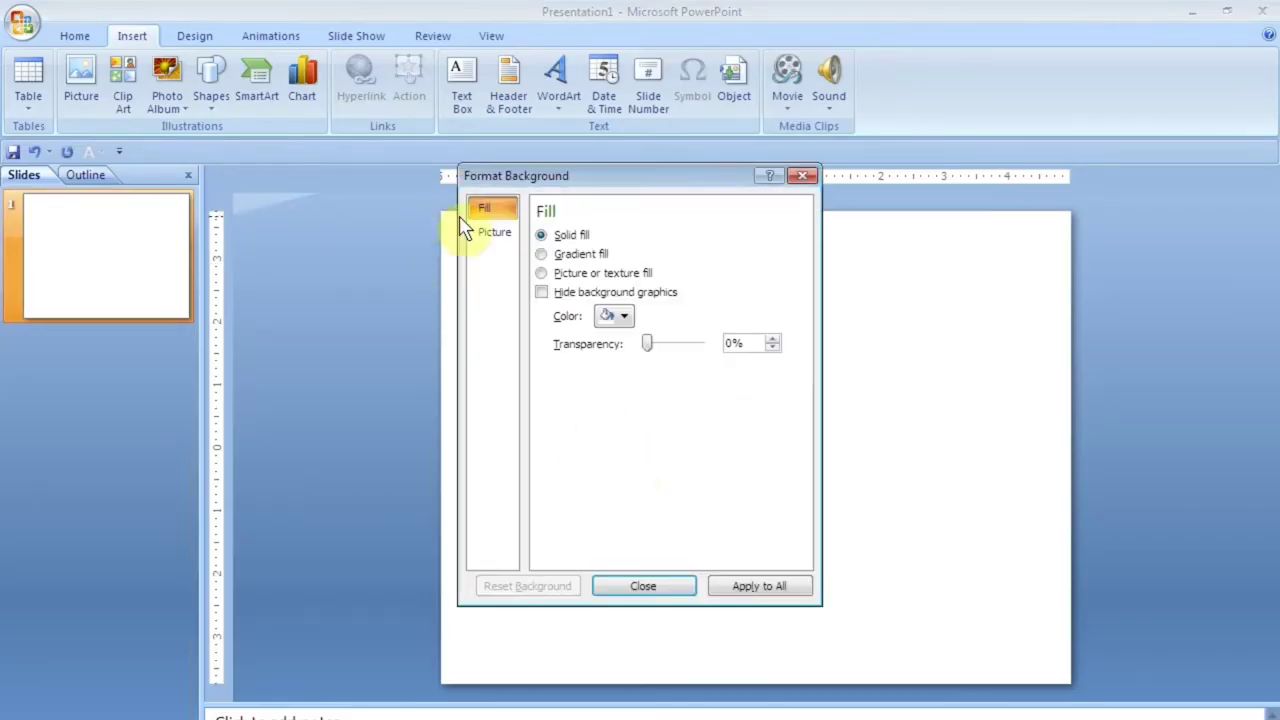
pyautogui.click(494, 232)
pyautogui.click(485, 207)
pyautogui.click(562, 254)
pyautogui.click(655, 318)
pyautogui.click(689, 397)
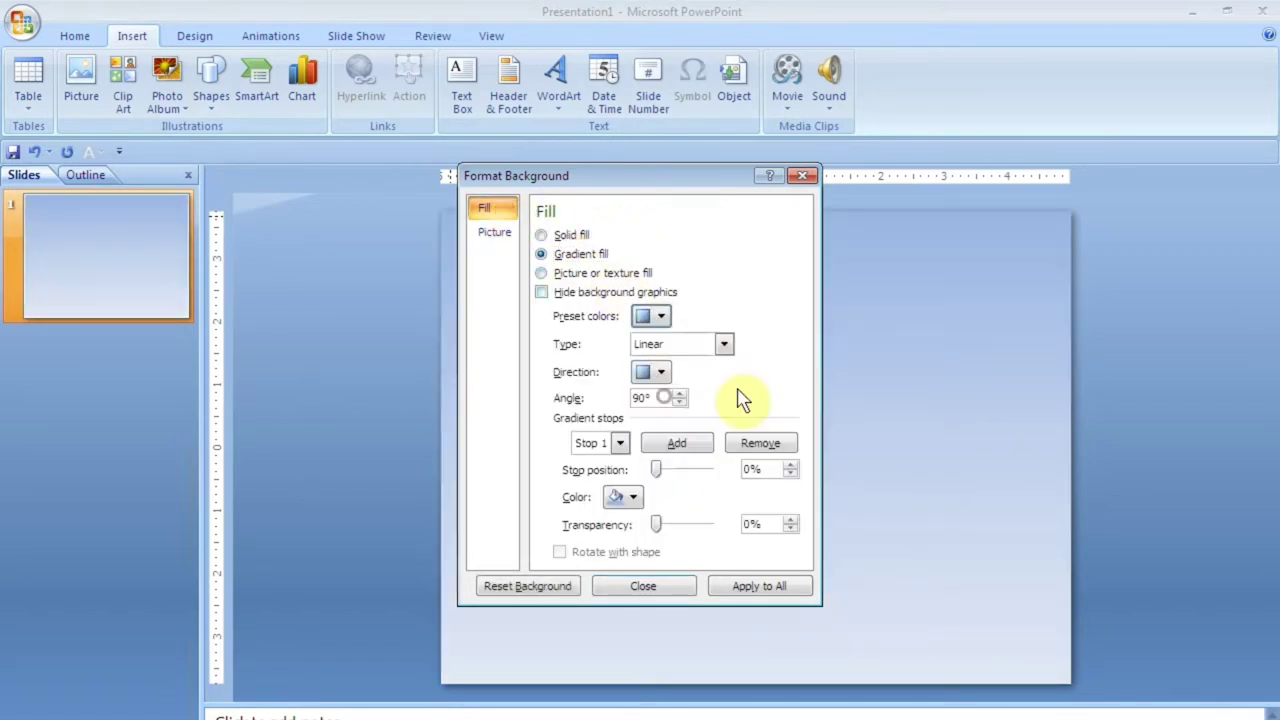
pyautogui.click(662, 316)
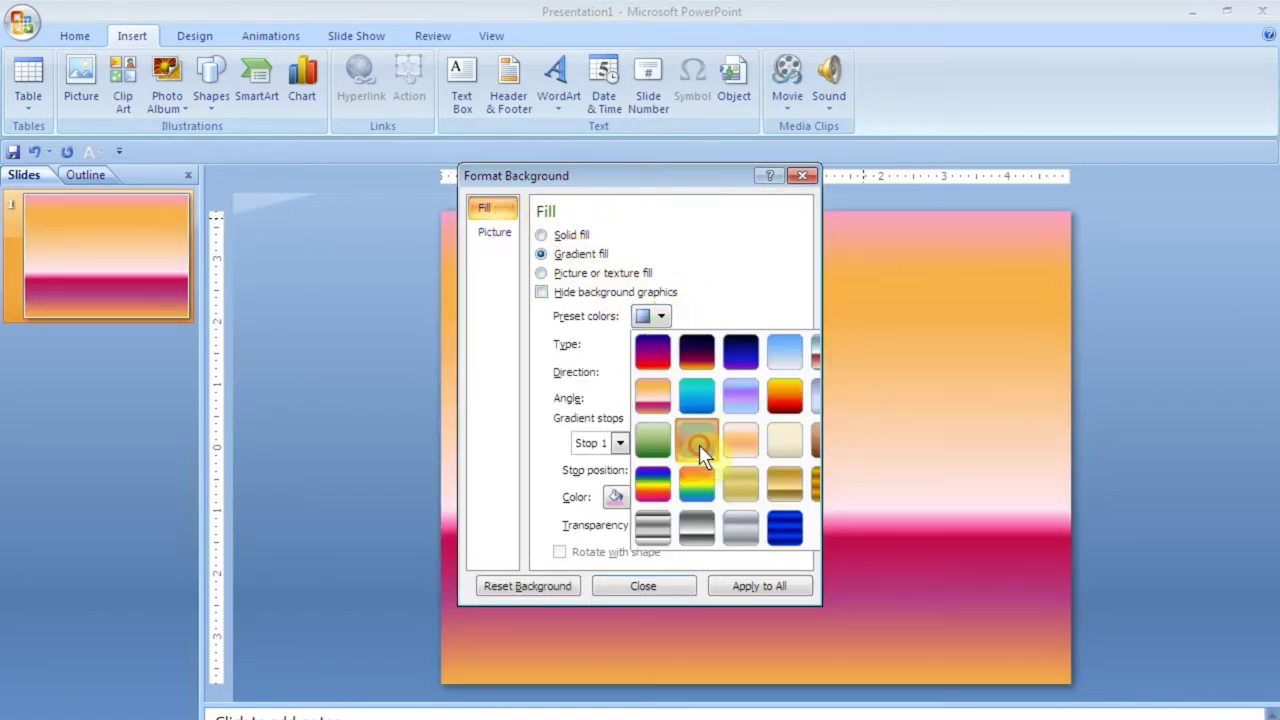
pyautogui.click(699, 444)
pyautogui.click(803, 176)
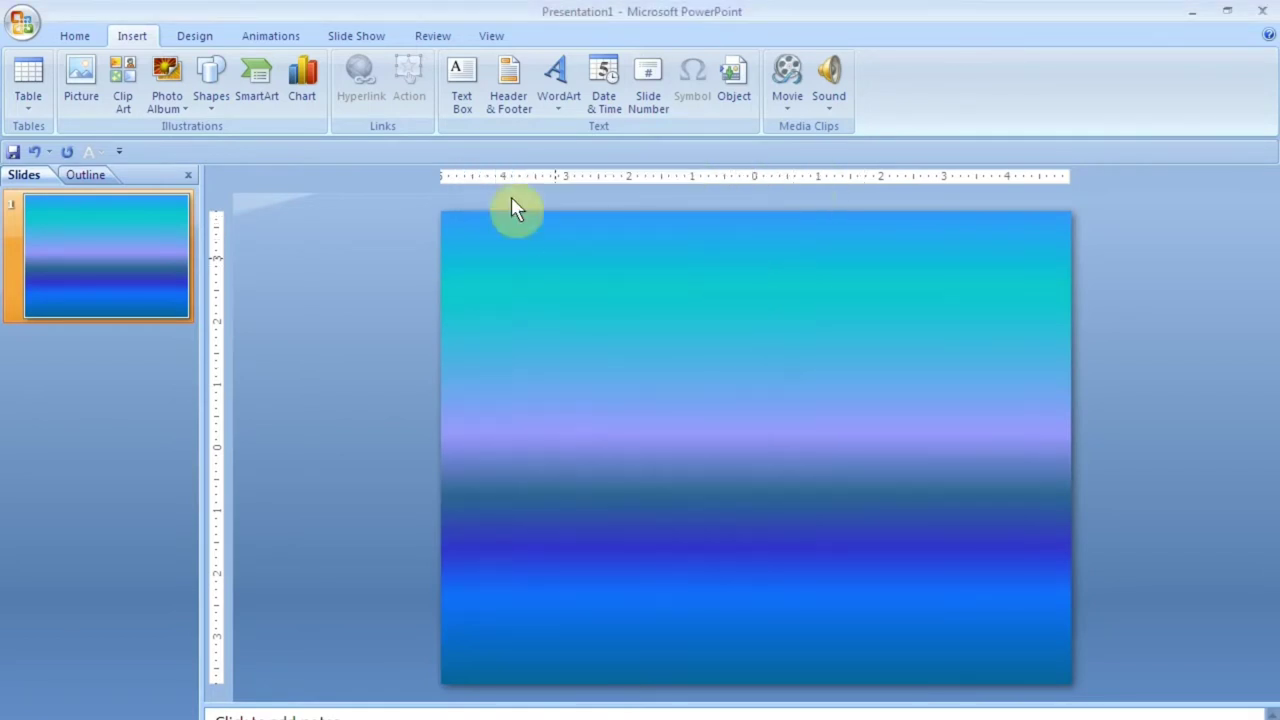
# Draw a tall rounded-rectangle bar down the slide centre with fully rounded ends
pyautogui.click(210, 110)
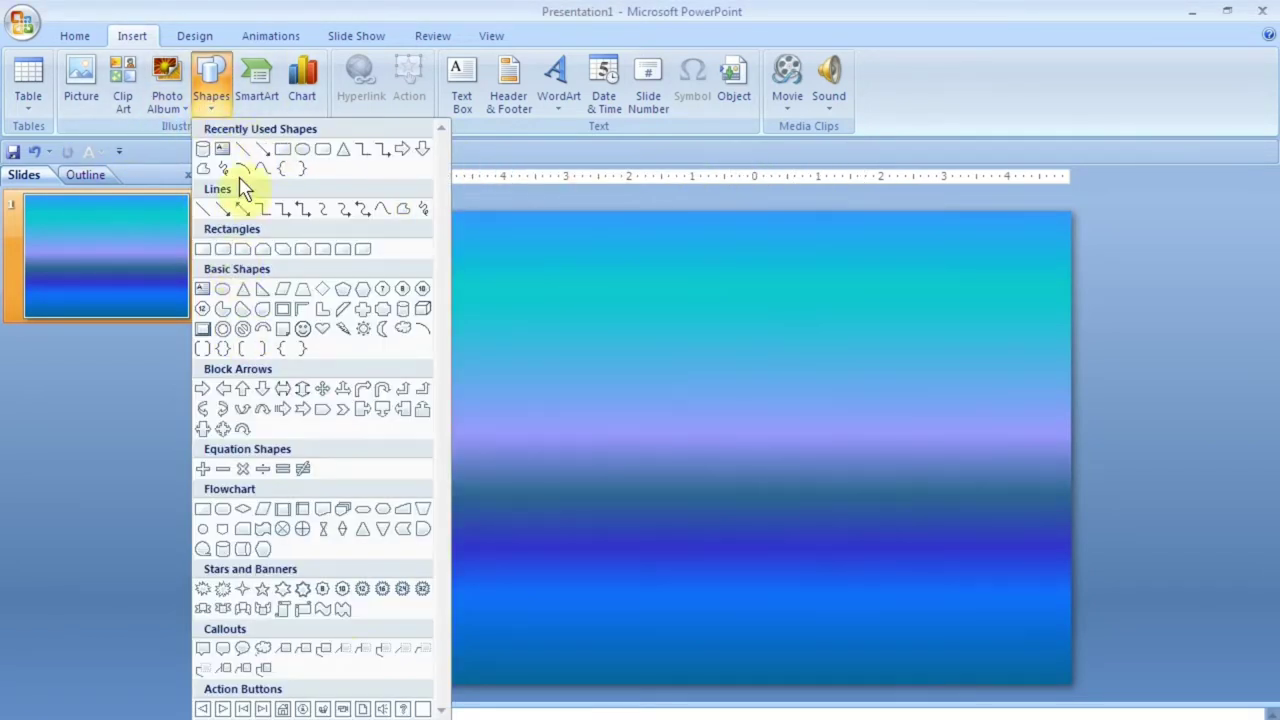
pyautogui.click(322, 152)
pyautogui.moveTo(719, 641); pyautogui.dragTo(692, 289)
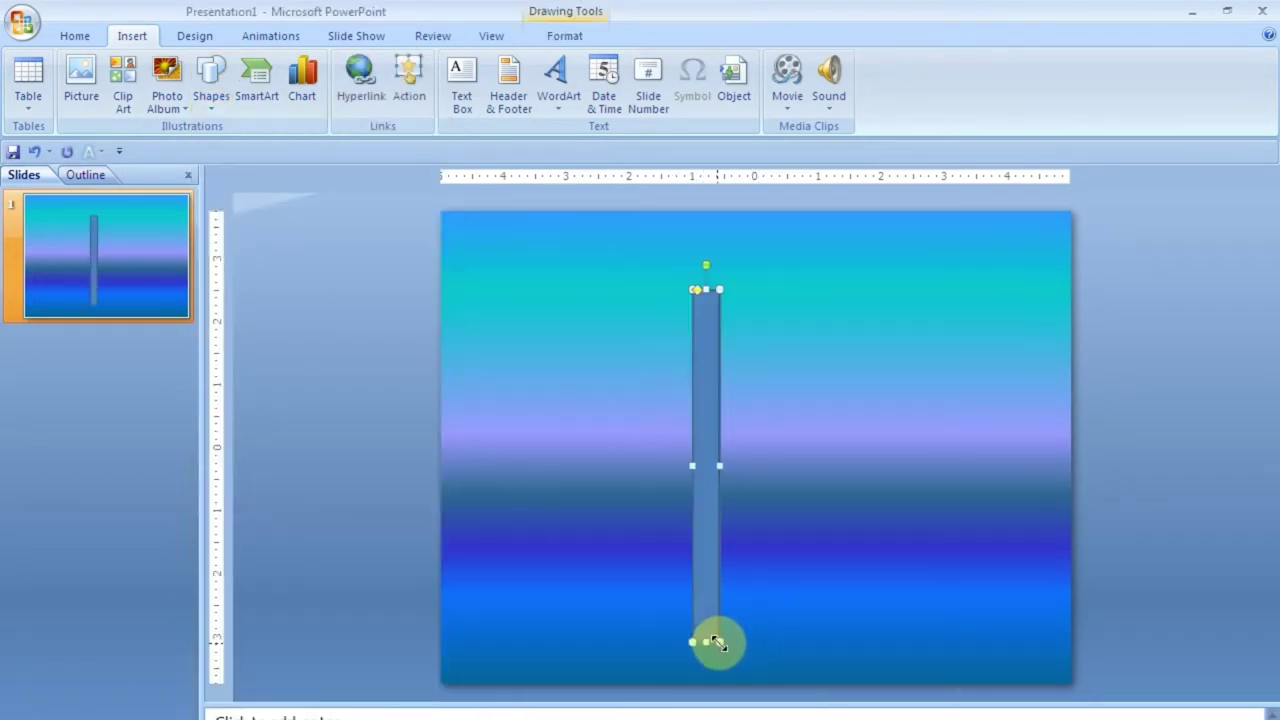
pyautogui.moveTo(722, 461); pyautogui.dragTo(761, 463)
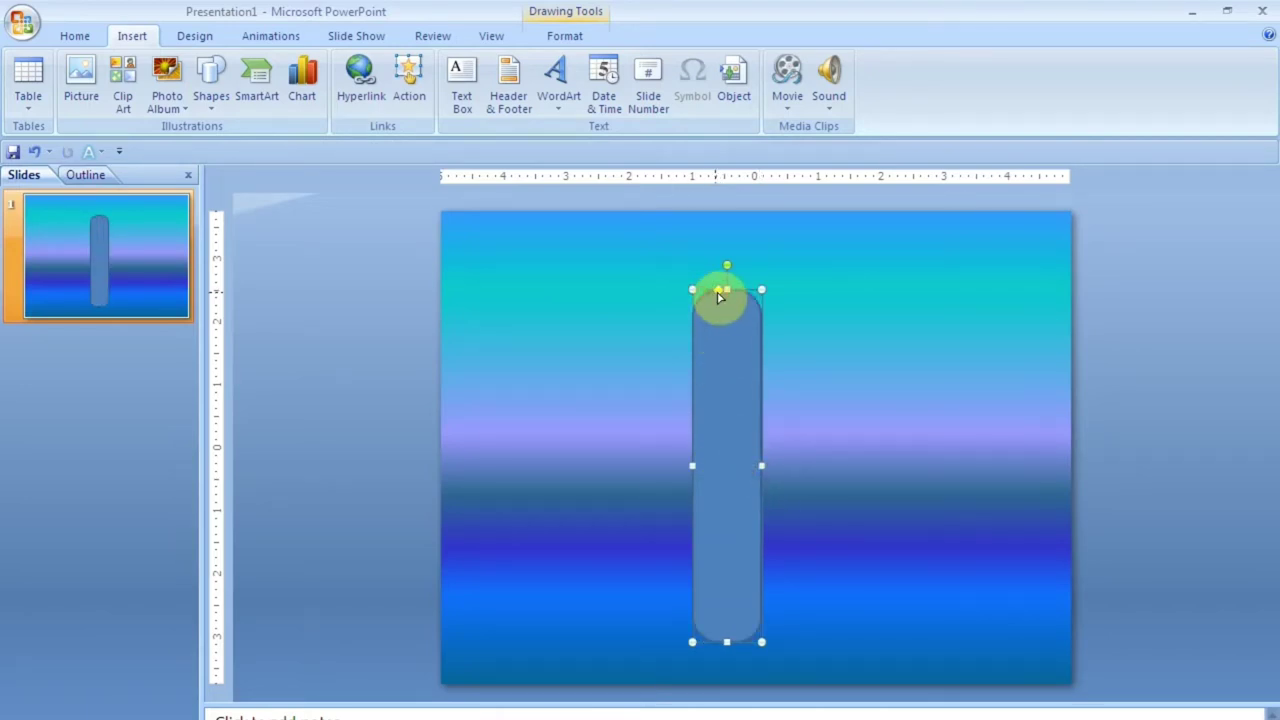
pyautogui.moveTo(728, 292); pyautogui.dragTo(757, 289)
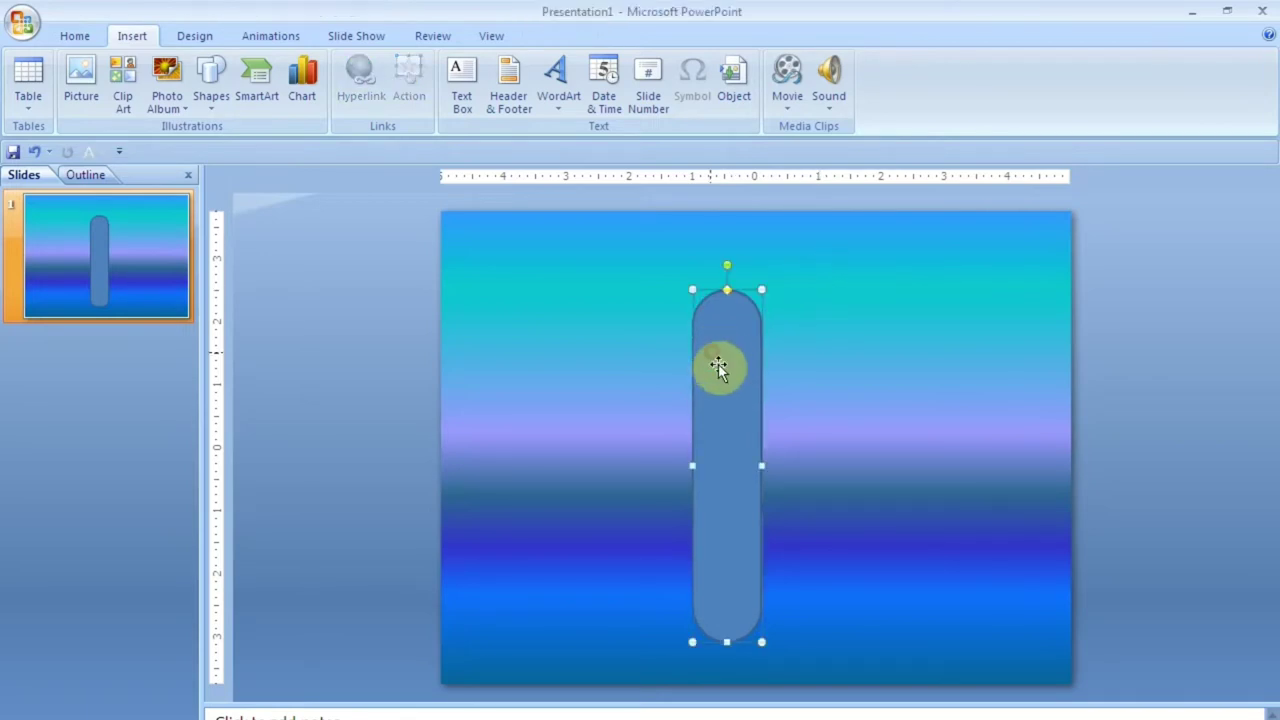
# Nudge the bar slightly right and narrow it to about 0.75" wide
pyautogui.click(1026, 481)
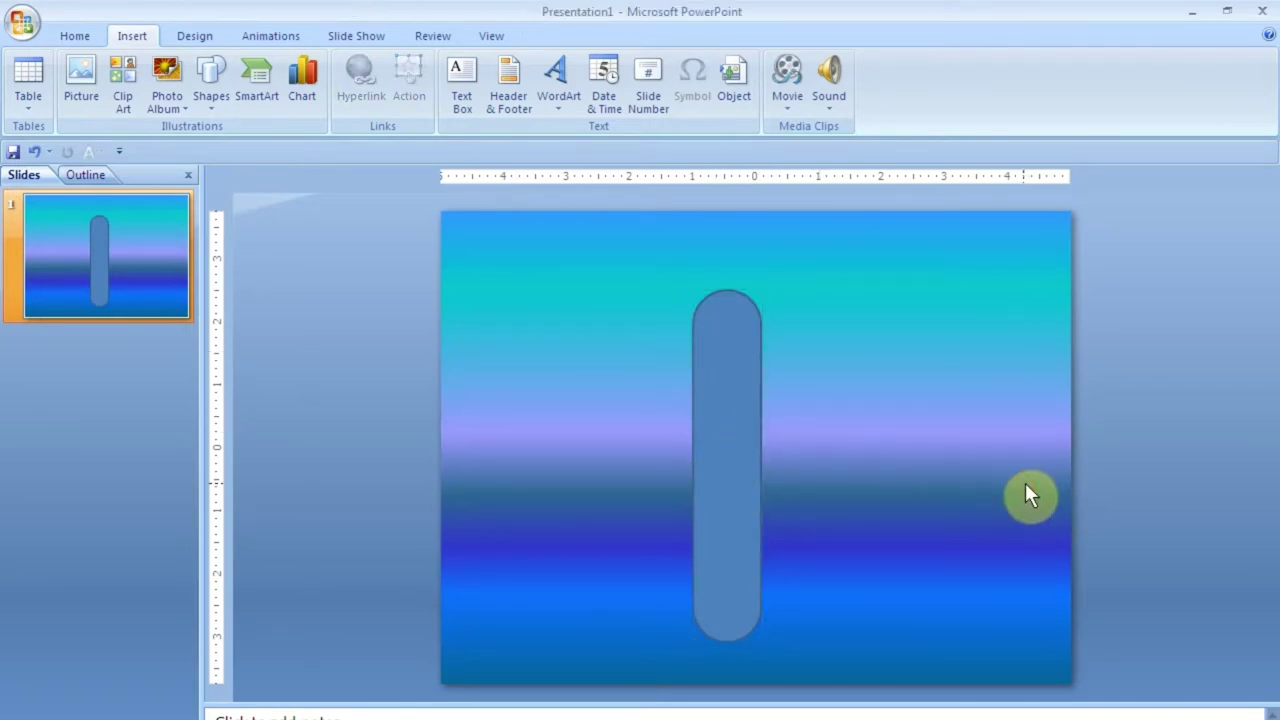
pyautogui.scroll(1, 969, 456)
pyautogui.scroll(-2, 766, 435)
pyautogui.click(746, 432)
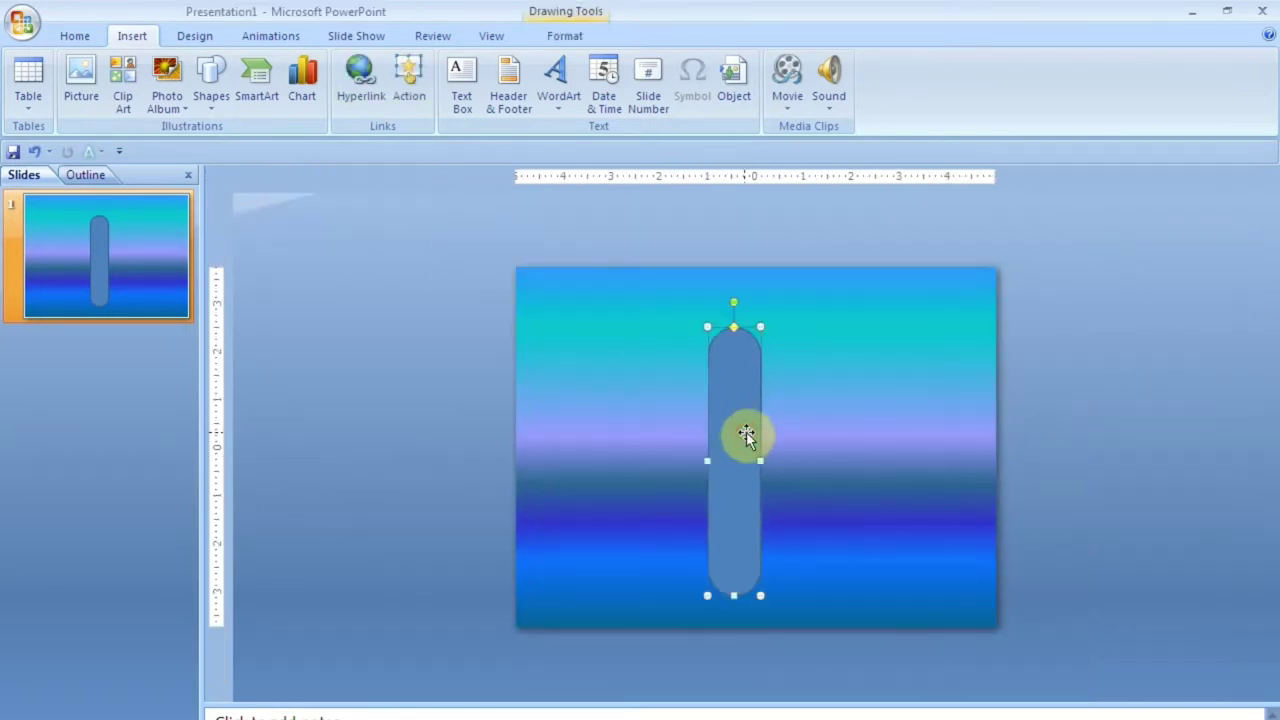
pyautogui.press('Right')
pyautogui.press('Right')
pyautogui.press('Right')
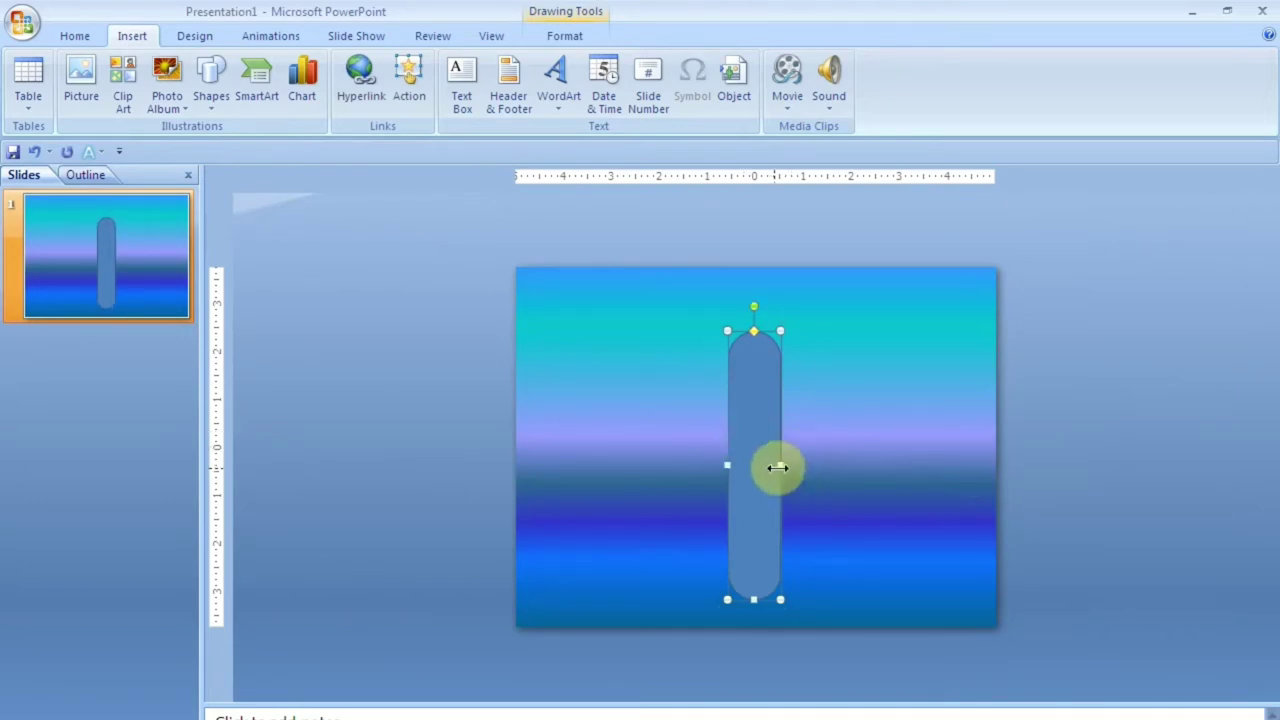
pyautogui.moveTo(766, 465); pyautogui.dragTo(764, 462)
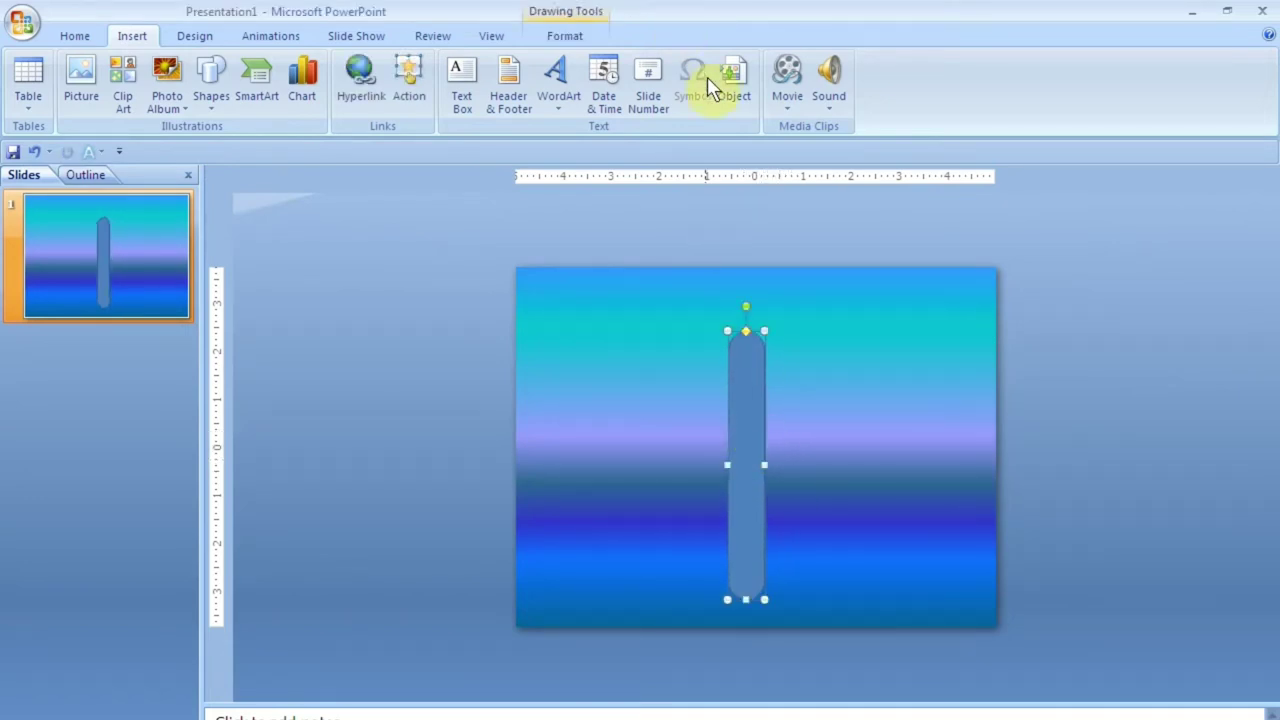
# Give the bar a thin black outline
pyautogui.click(570, 38)
pyautogui.click(495, 84)
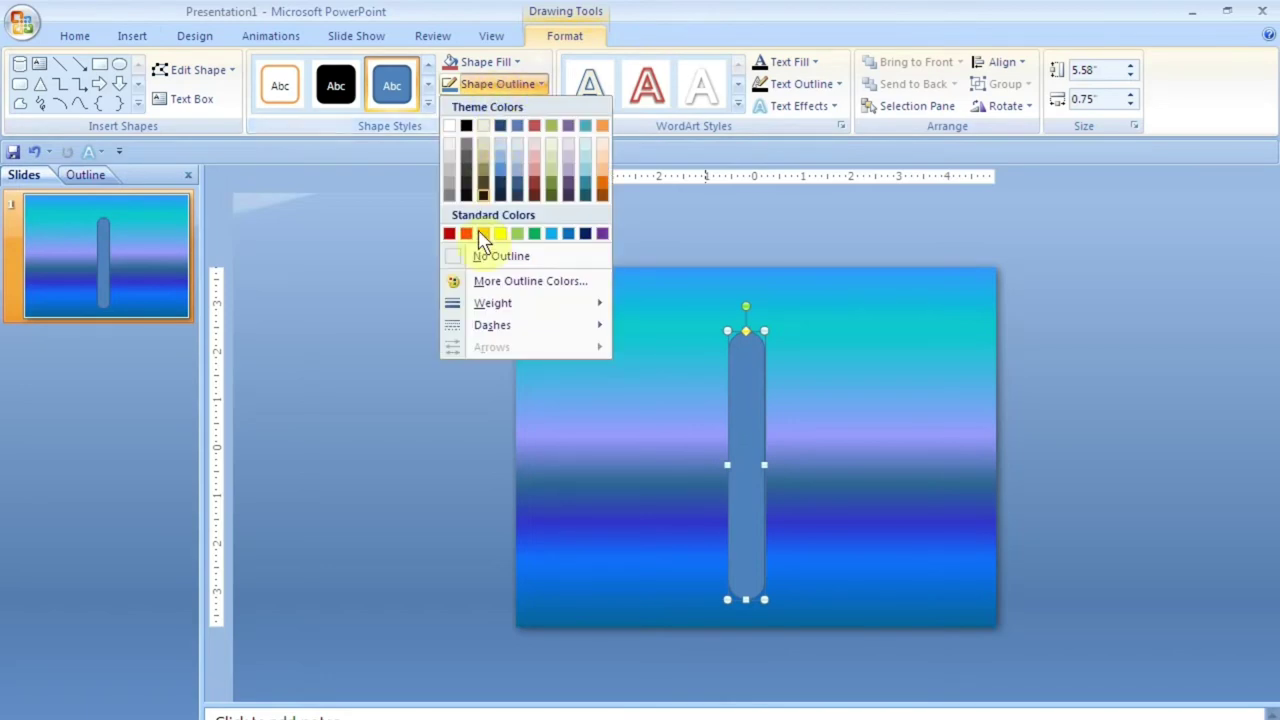
pyautogui.click(470, 256)
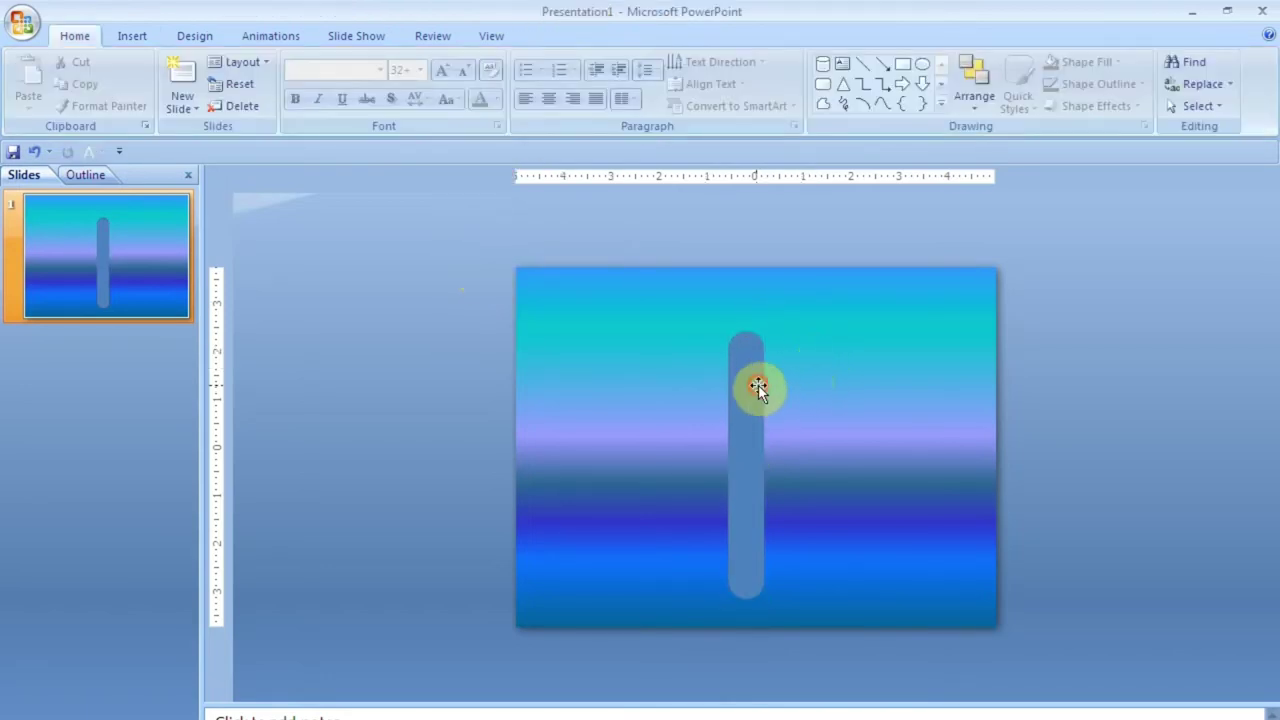
pyautogui.click(760, 382)
pyautogui.click(475, 84)
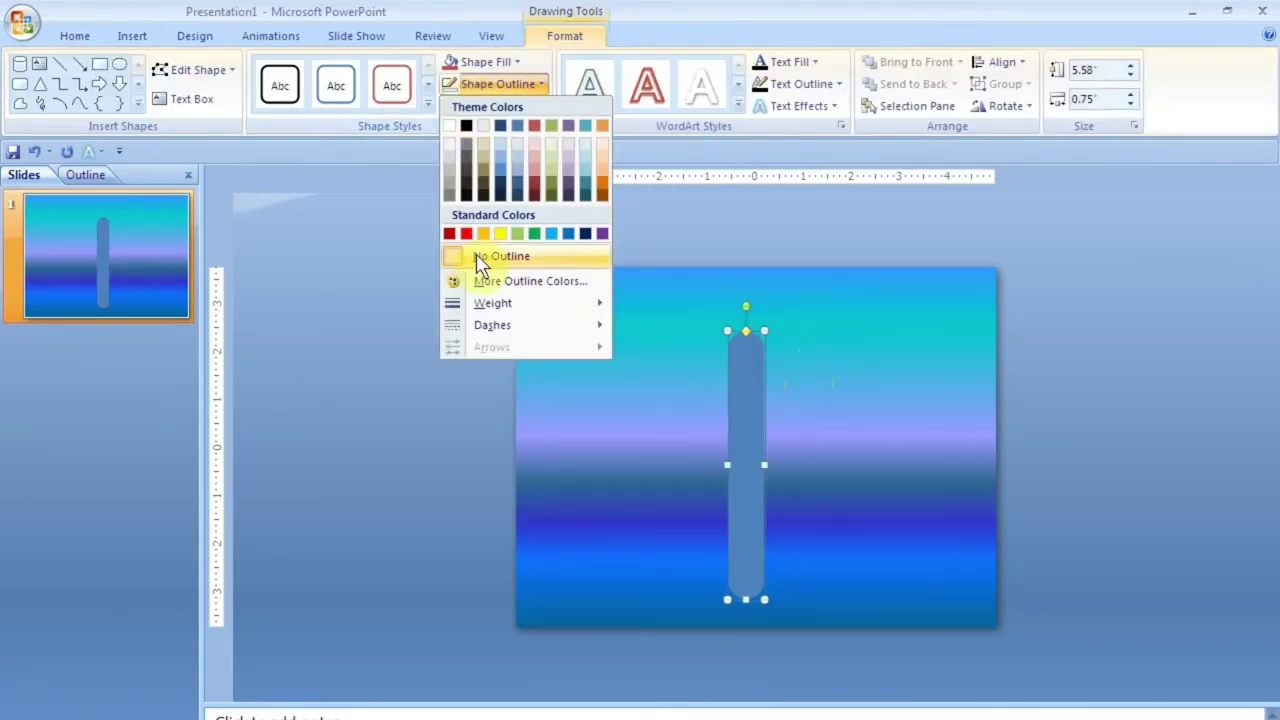
pyautogui.click(466, 125)
pyautogui.click(843, 390)
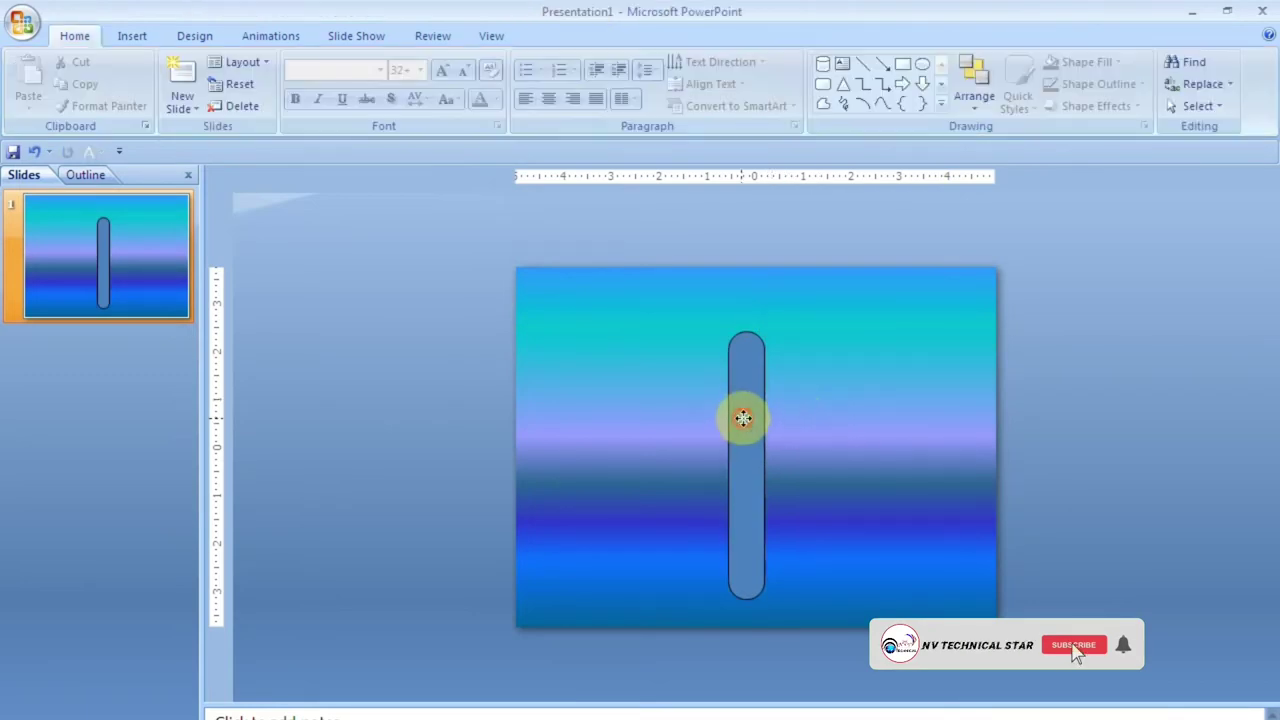
pyautogui.click(745, 417)
pyautogui.click(838, 458)
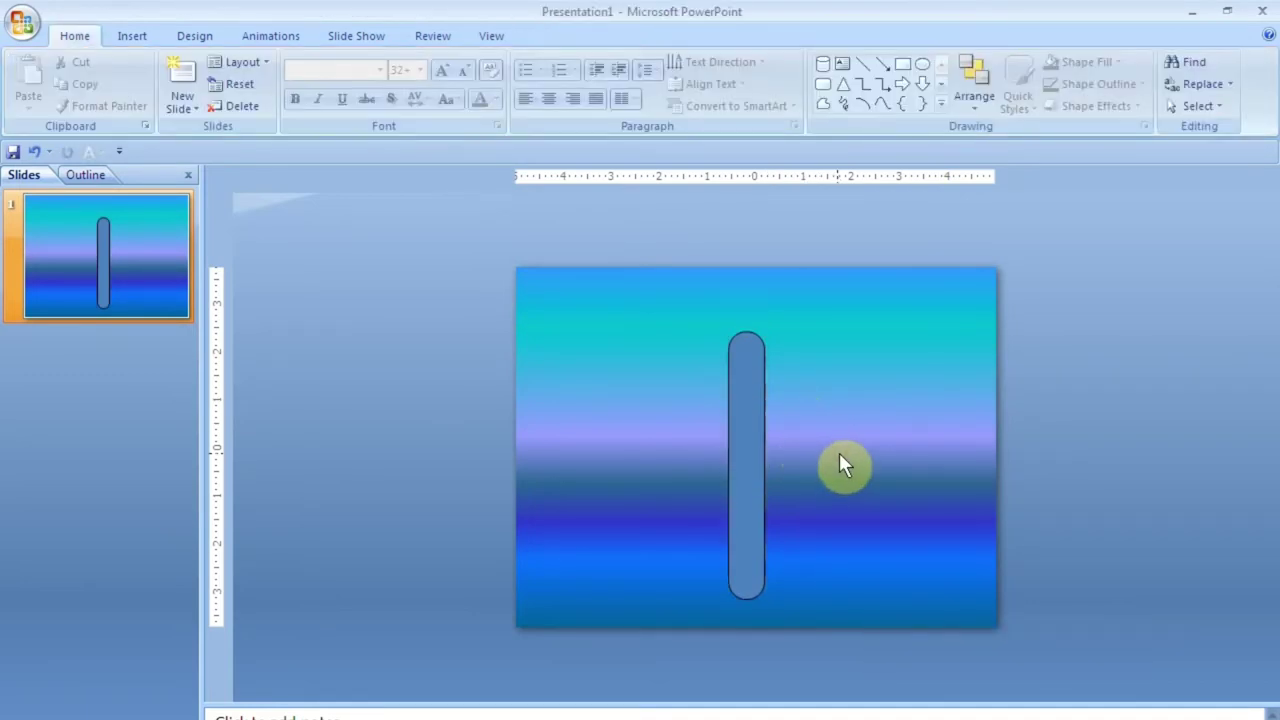
# Draw a flat rounded-rectangle base across the bottom of the bar
pyautogui.click(134, 38)
pyautogui.click(210, 88)
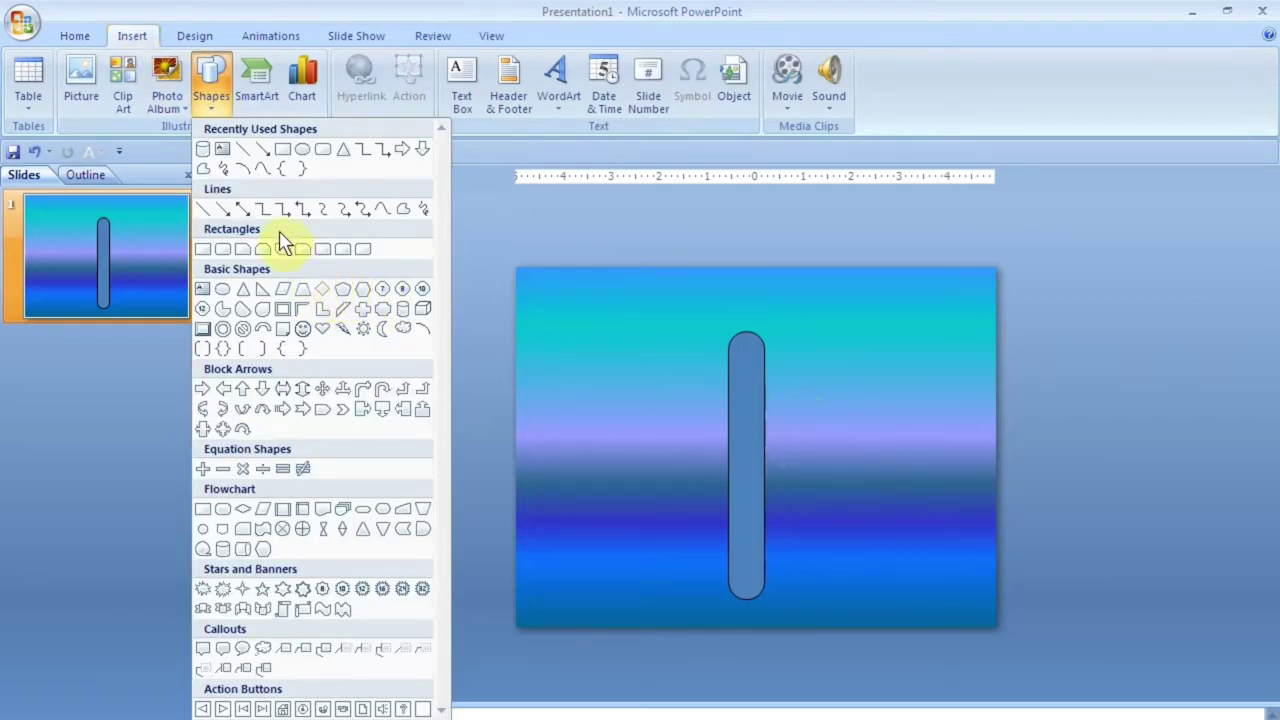
pyautogui.click(323, 149)
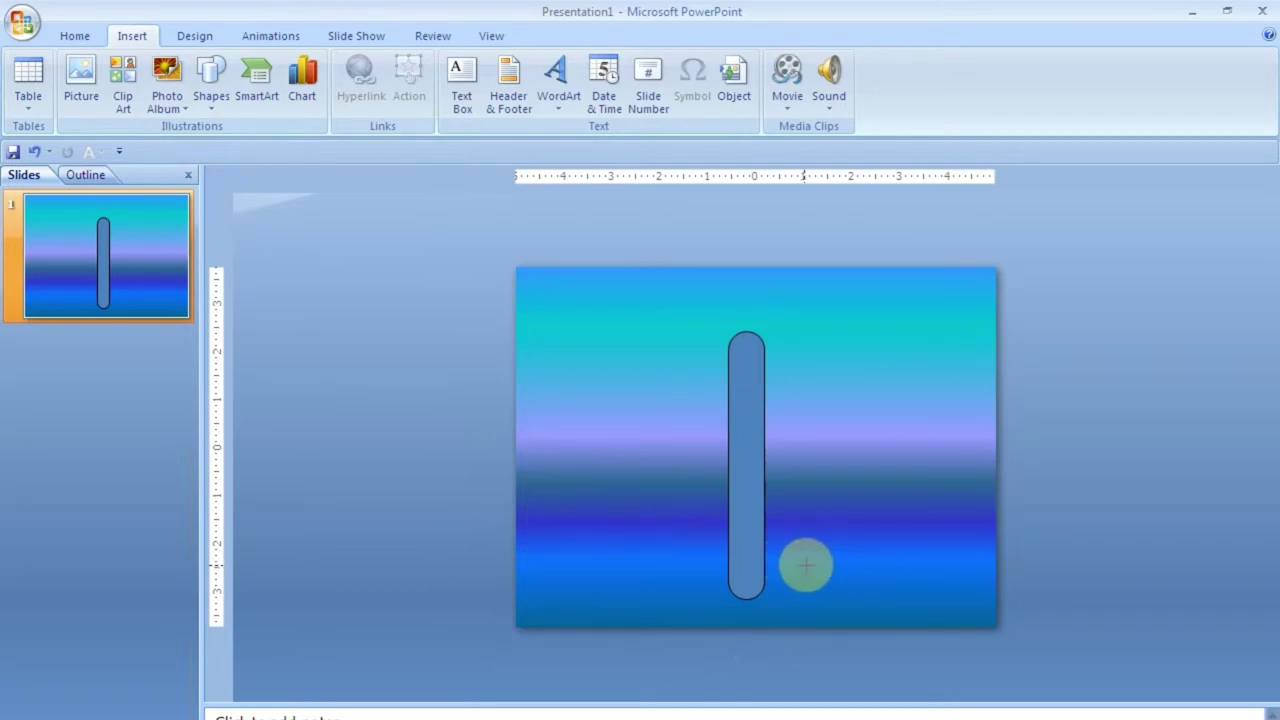
pyautogui.moveTo(806, 566)
pyautogui.mouseDown()
pyautogui.moveTo(702, 532)
pyautogui.moveTo(775, 548)
pyautogui.mouseUp()
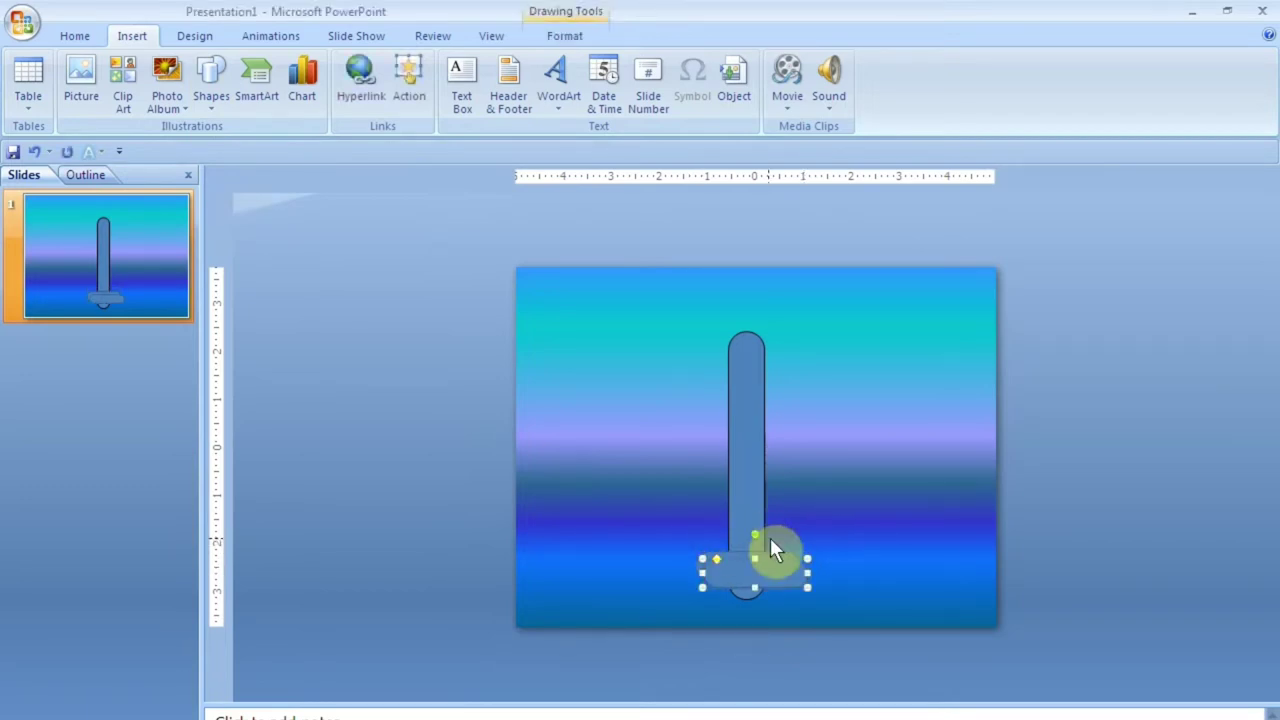
pyautogui.press('Left')
pyautogui.press('Left')
pyautogui.press('Left')
pyautogui.press('Down')
pyautogui.press('Down')
pyautogui.press('Down')
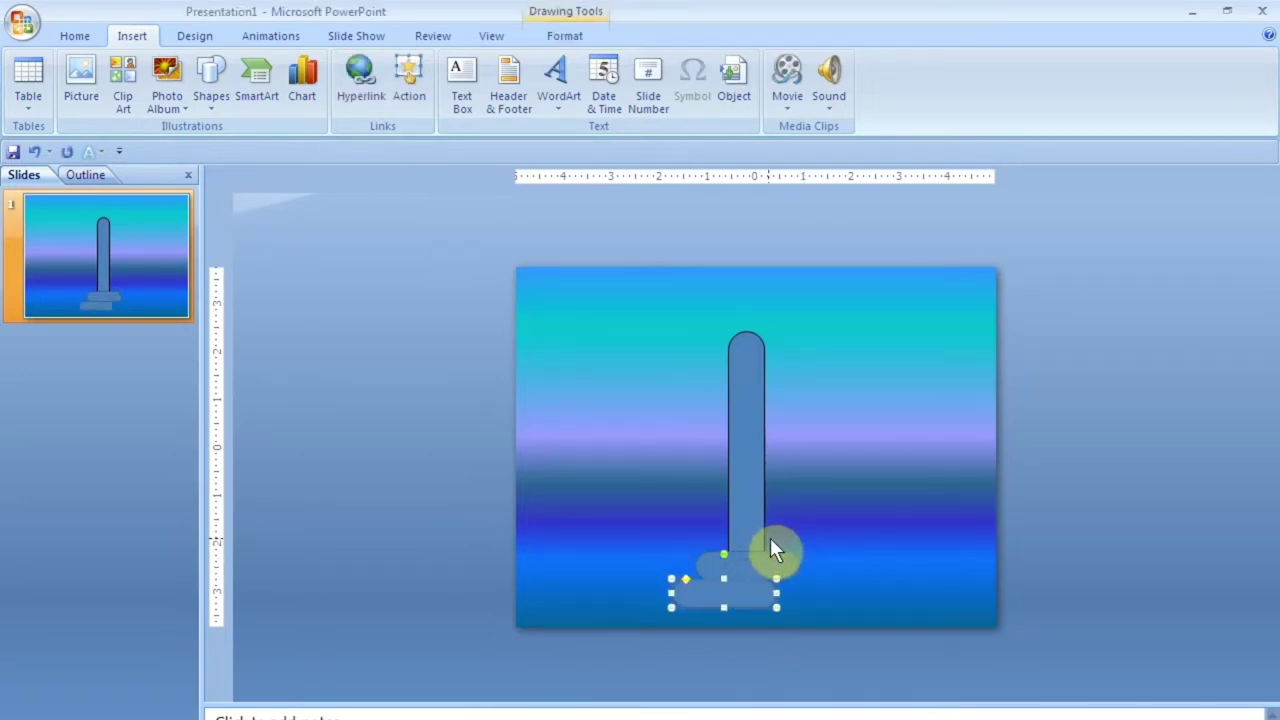
pyautogui.moveTo(775, 592); pyautogui.dragTo(814, 593)
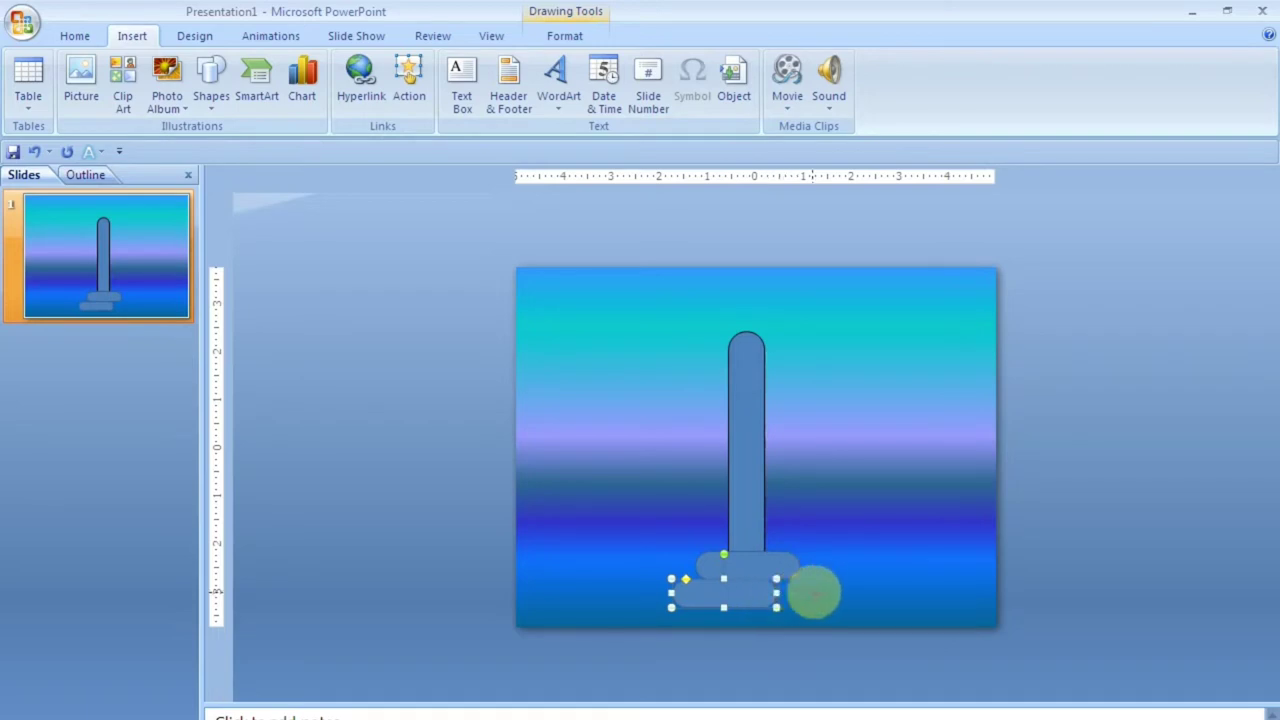
# Nudge the base up slightly so it sits snugly under the bar
pyautogui.click(779, 552)
pyautogui.click(777, 593)
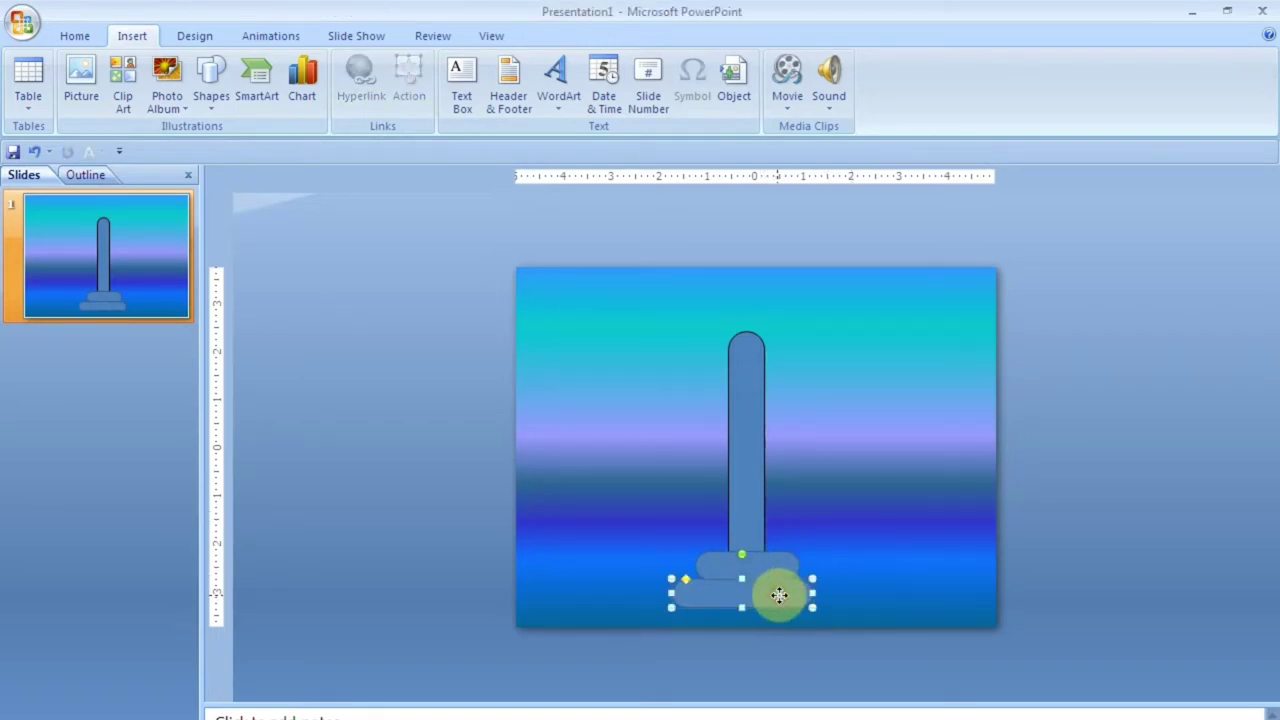
pyautogui.press('Up')
pyautogui.press('Up')
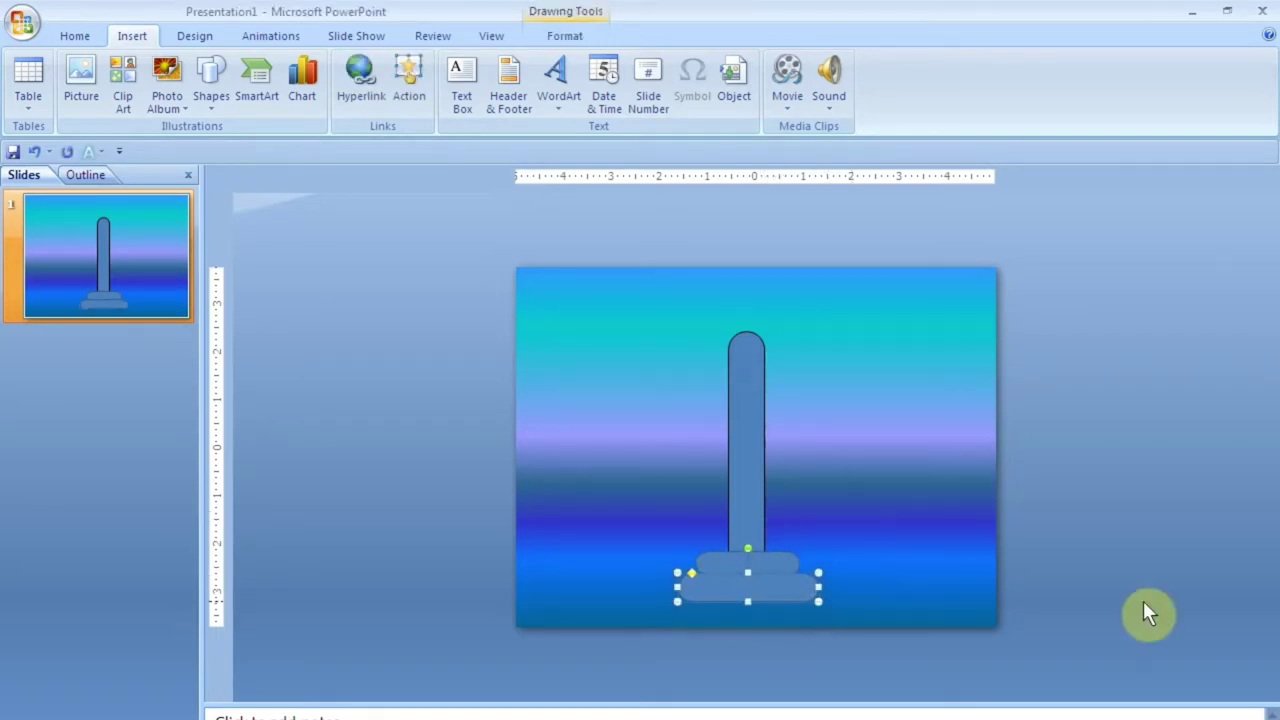
pyautogui.press('Up')
pyautogui.click(883, 419)
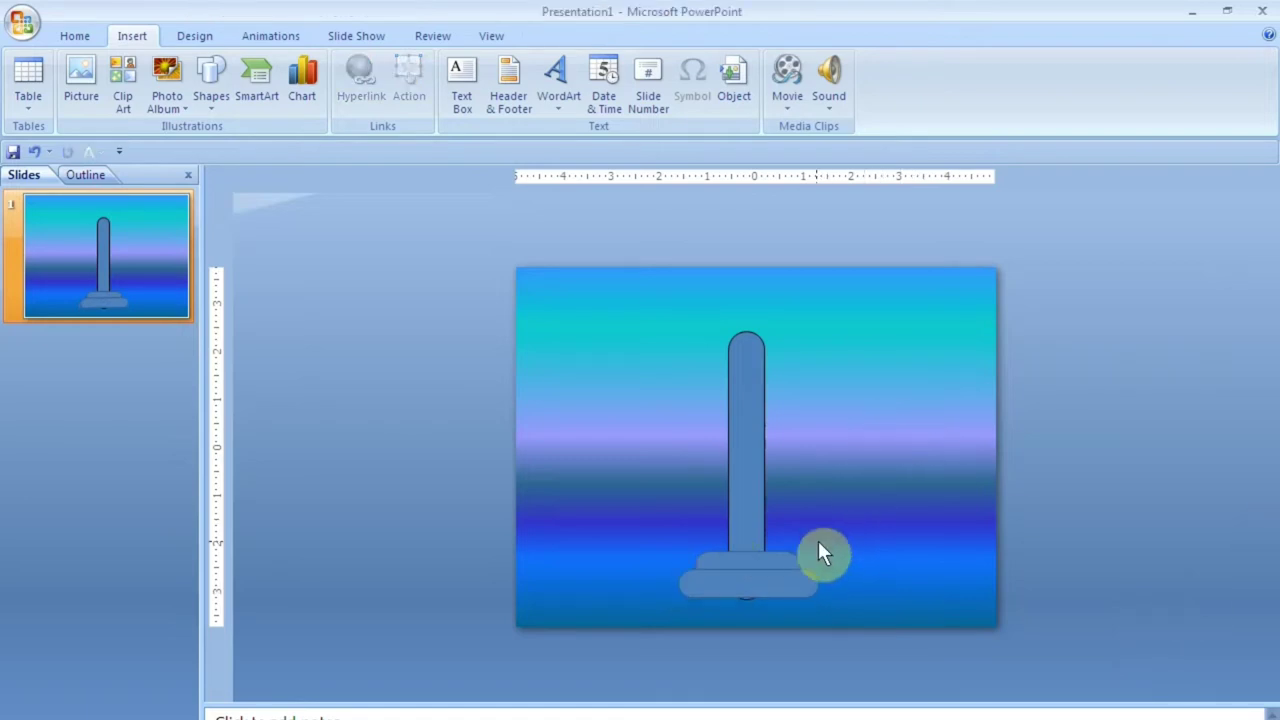
pyautogui.click(777, 586)
pyautogui.click(906, 500)
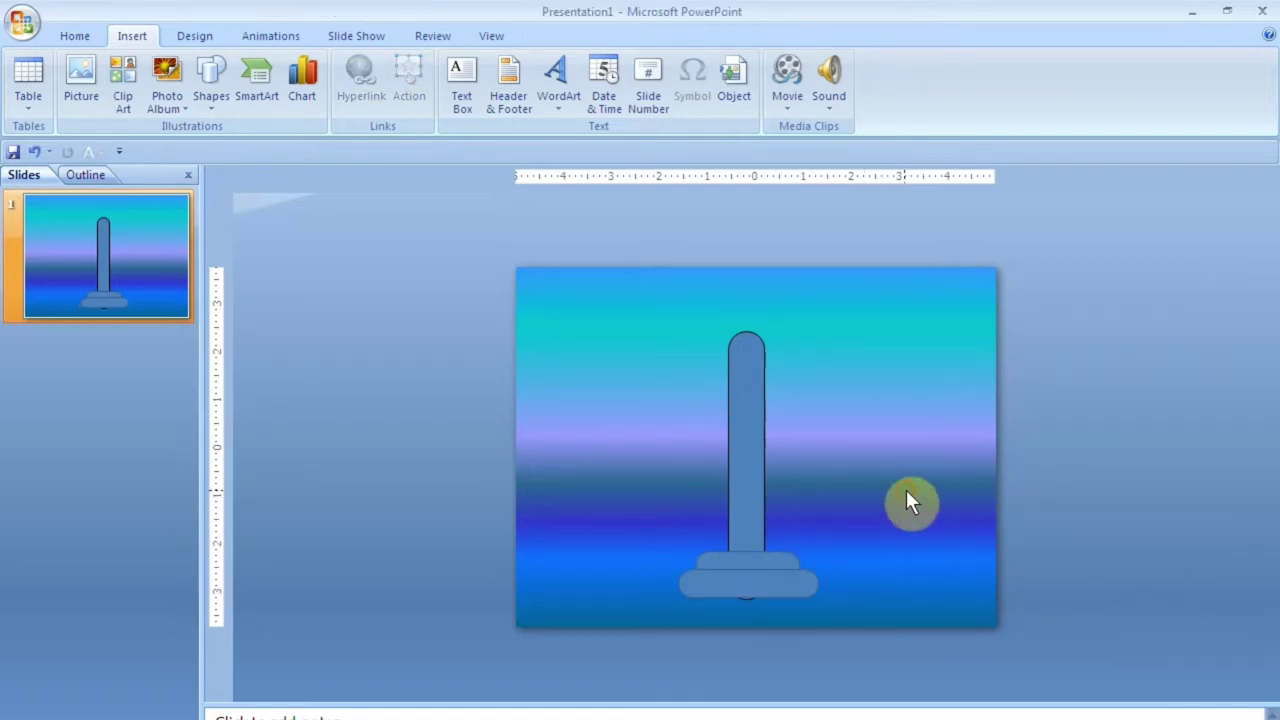
# Duplicate the base and shift the copy lower as the next tier
pyautogui.click(767, 585)
pyautogui.hotkey('ctrl', 'd')
pyautogui.press('Down')
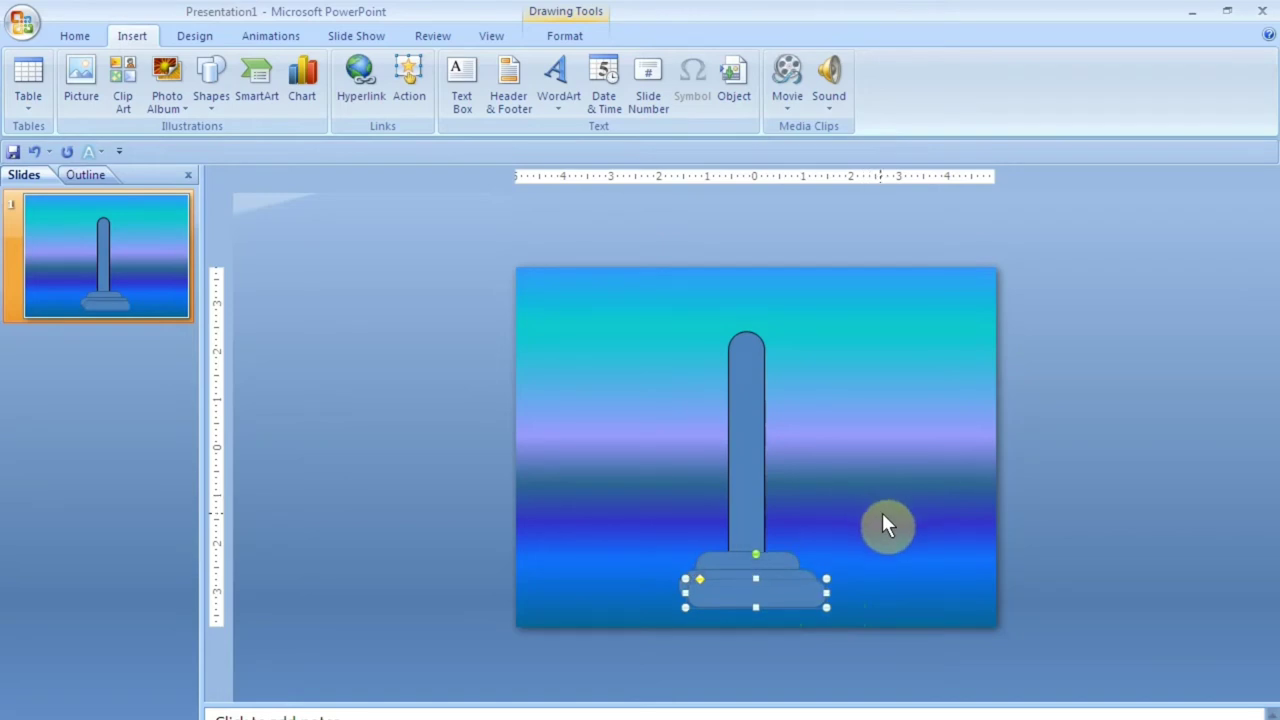
pyautogui.press('Left')
pyautogui.press('Left')
pyautogui.press('Left')
pyautogui.press('Down')
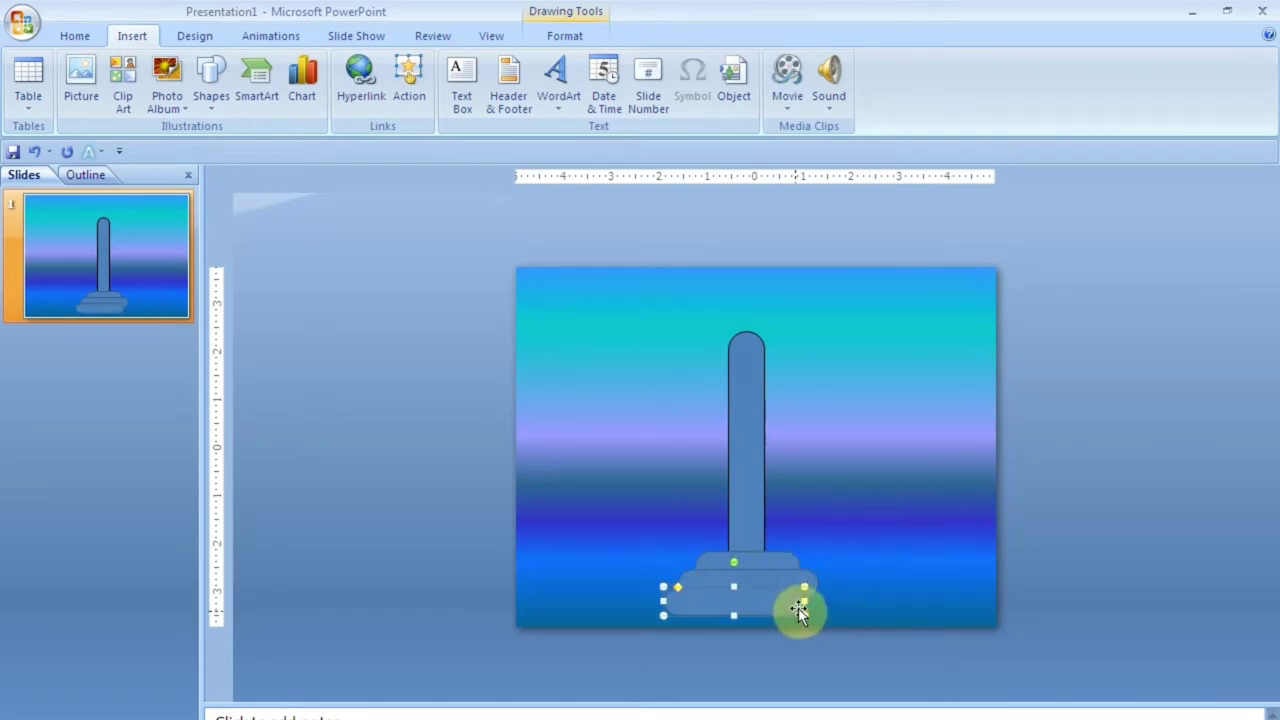
pyautogui.moveTo(798, 608); pyautogui.dragTo(818, 592)
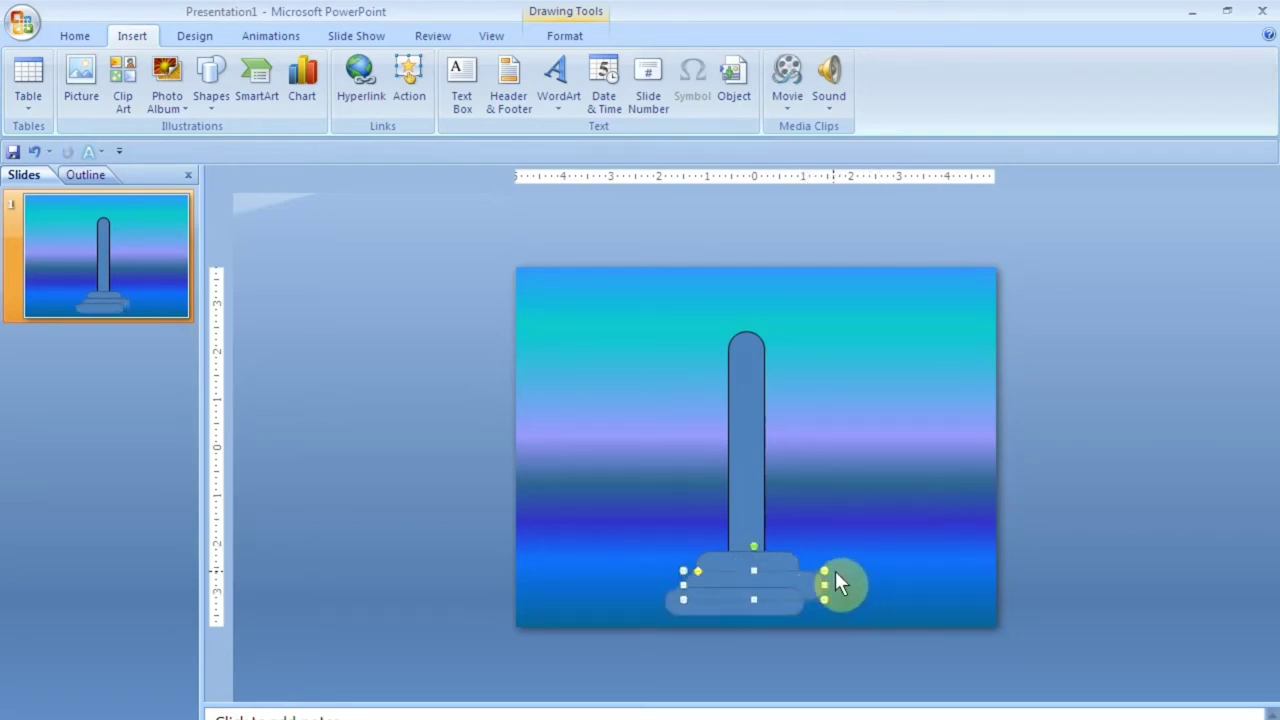
pyautogui.hotkey('ctrl', 'z')
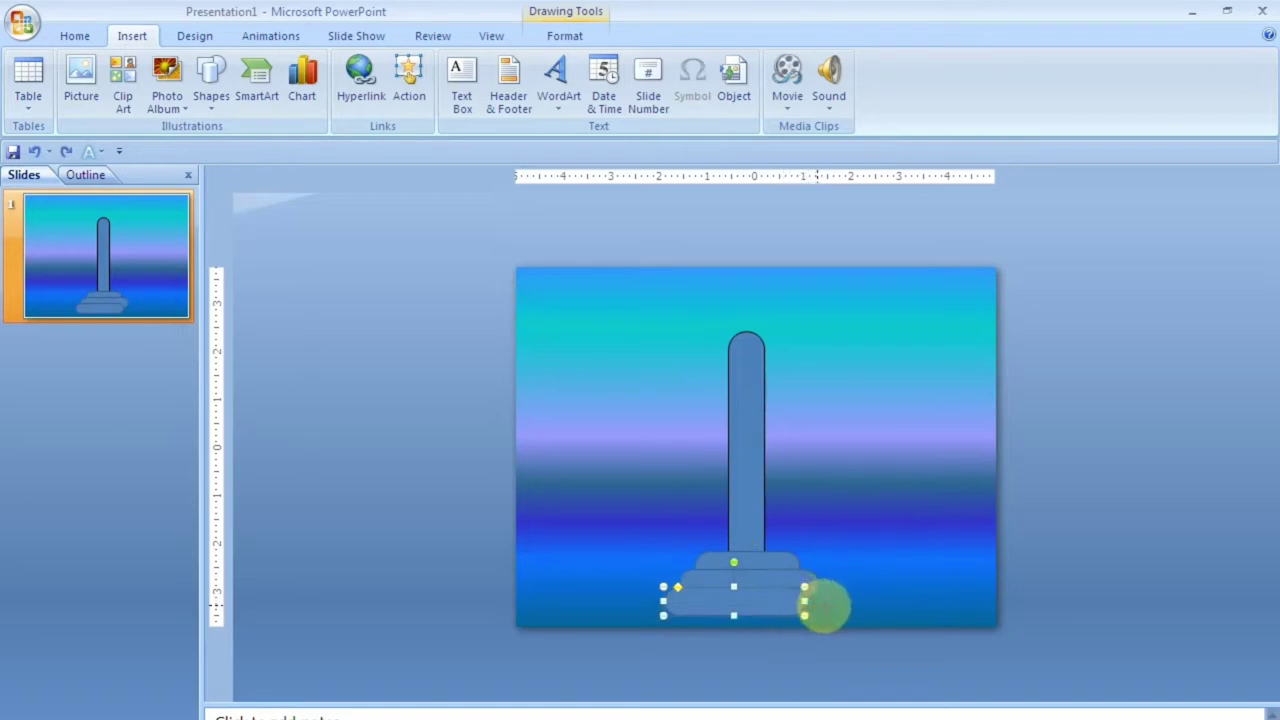
# Select all shapes and nudge the pillar and stepped base down together
pyautogui.click(798, 558)
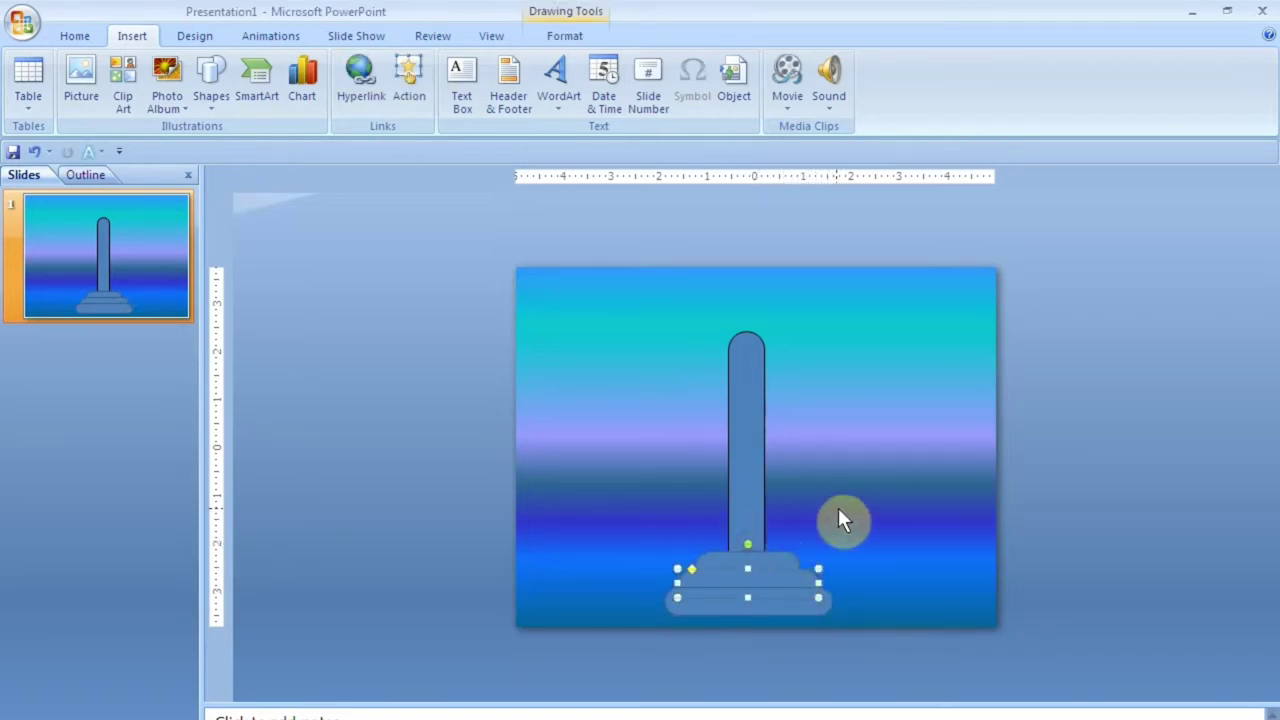
pyautogui.click(801, 566)
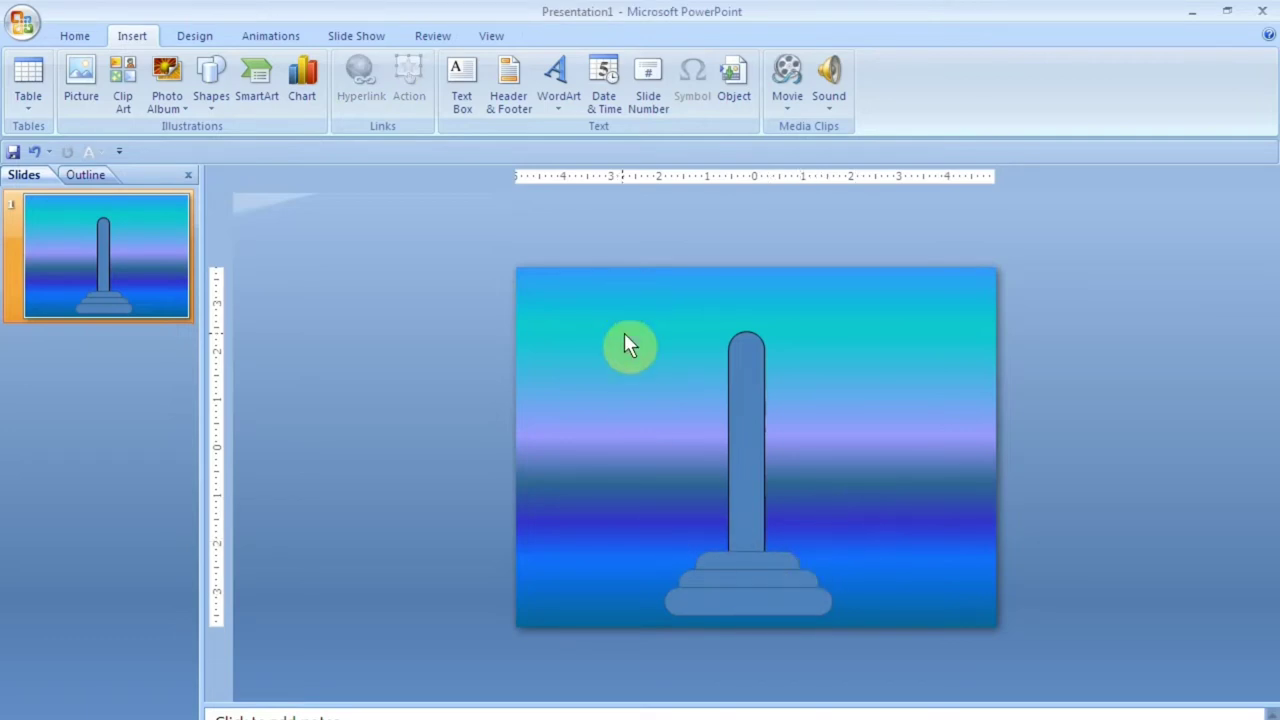
pyautogui.hotkey('ctrl', 'a')
pyautogui.press('Down')
pyautogui.press('Down')
pyautogui.press('Down')
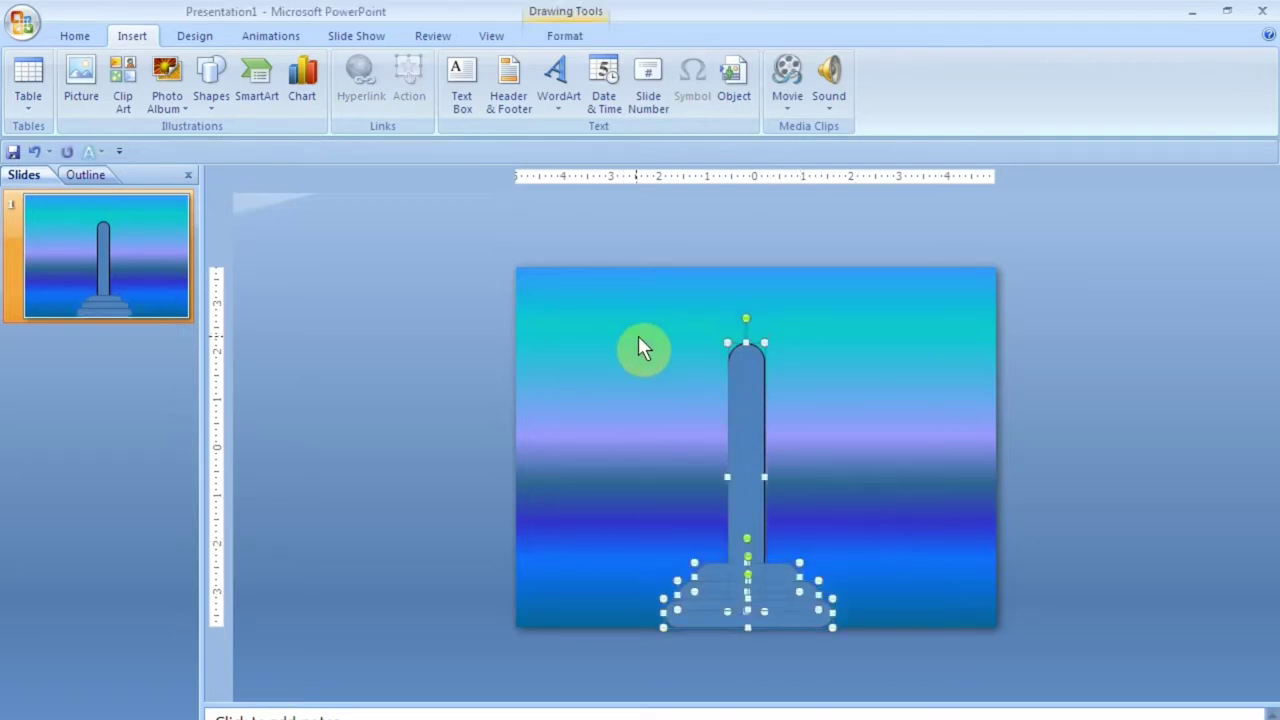
# Group the pillar and stepped base into a single peg object
pyautogui.click(596, 42)
pyautogui.click(995, 84)
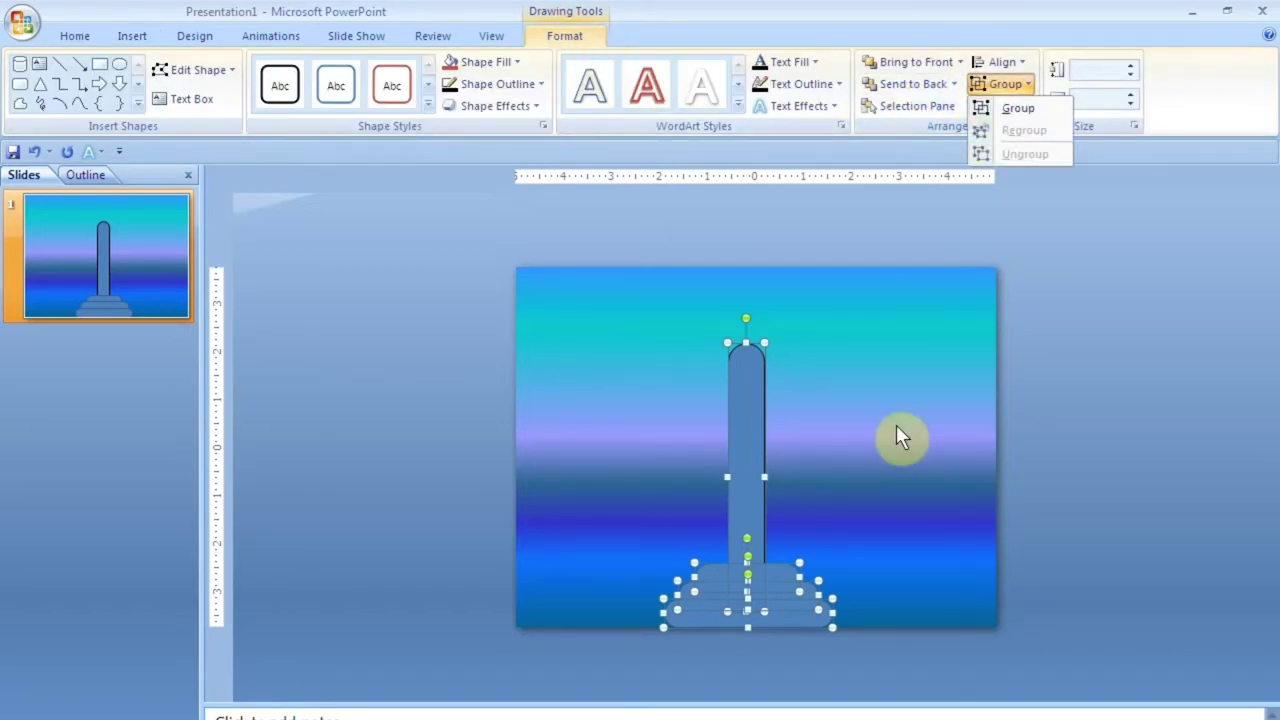
pyautogui.click(1015, 108)
pyautogui.click(1000, 321)
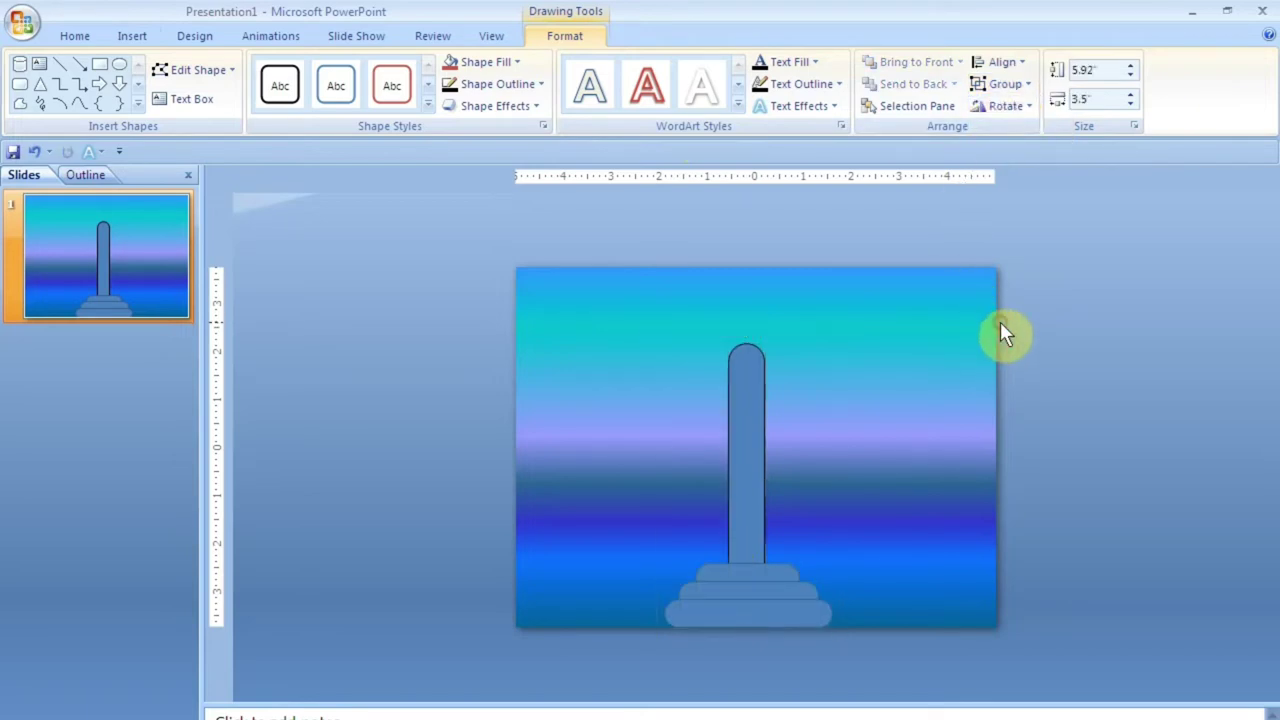
pyautogui.click(742, 423)
# Apply a light lavender shape style to the grouped peg
pyautogui.click(427, 104)
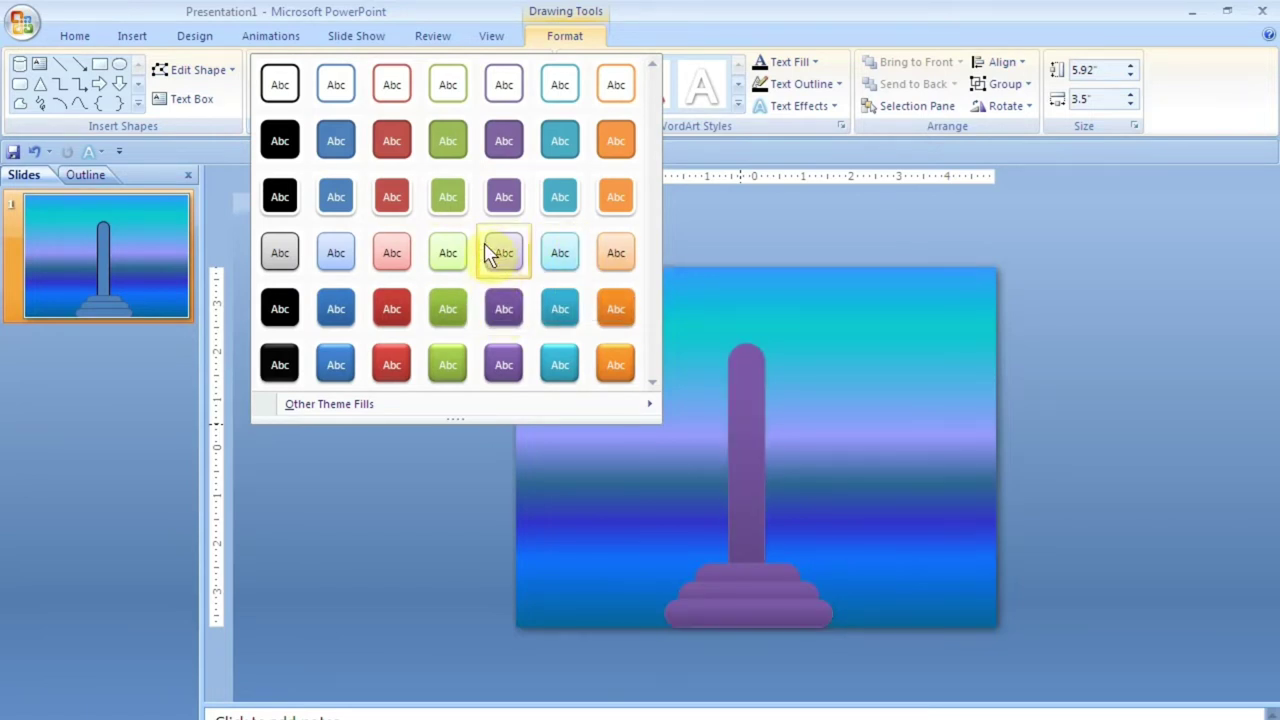
pyautogui.click(506, 256)
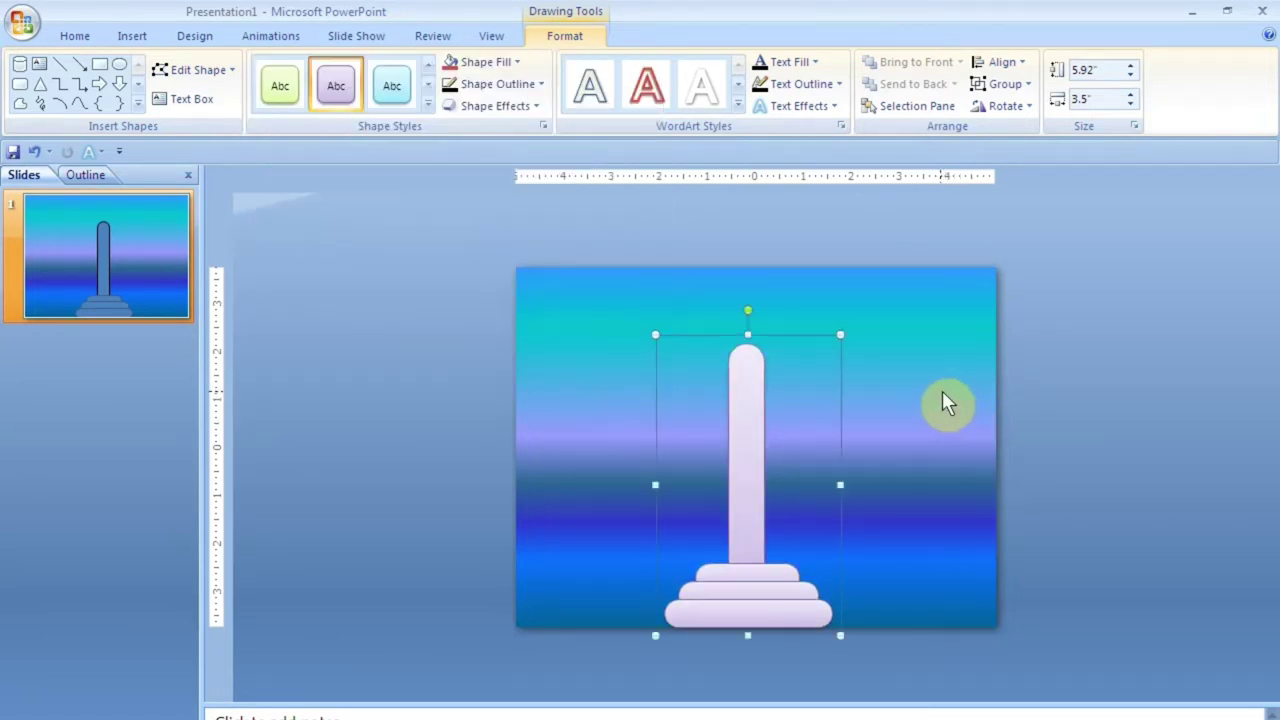
pyautogui.click(942, 390)
# Stretch the pillar taller toward the top of the slide
pyautogui.click(751, 403)
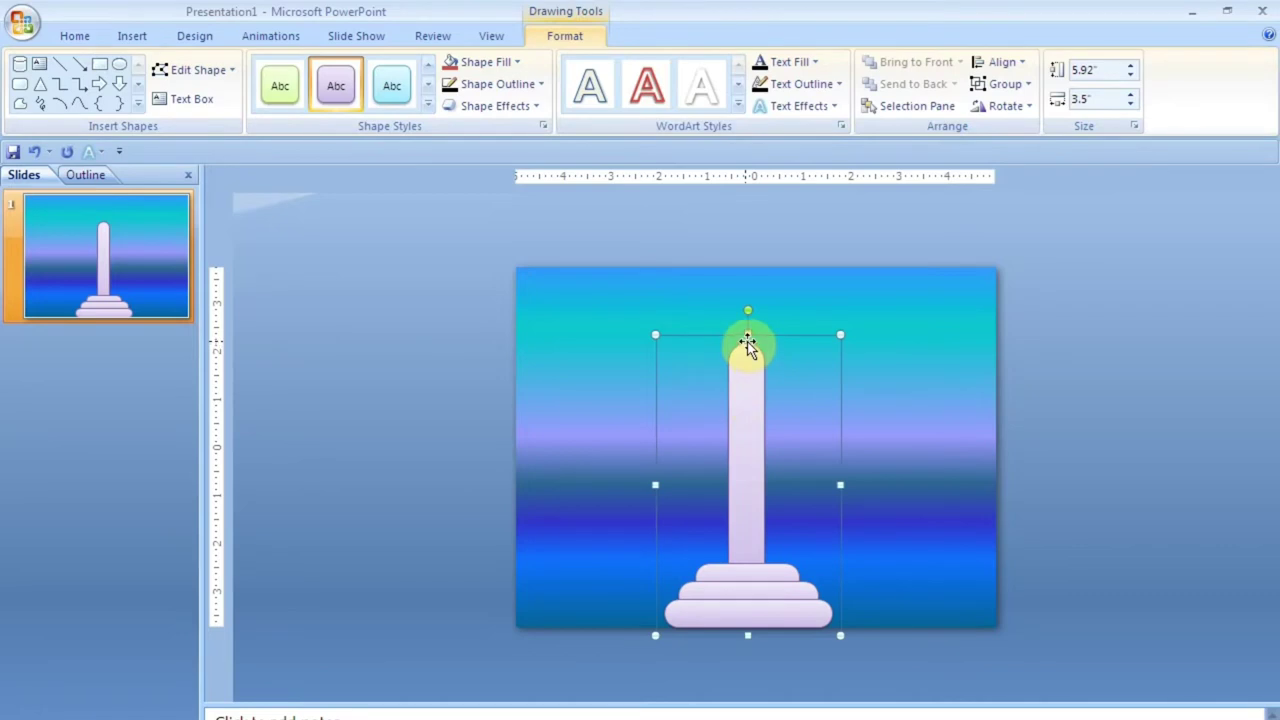
pyautogui.moveTo(747, 335); pyautogui.dragTo(749, 285)
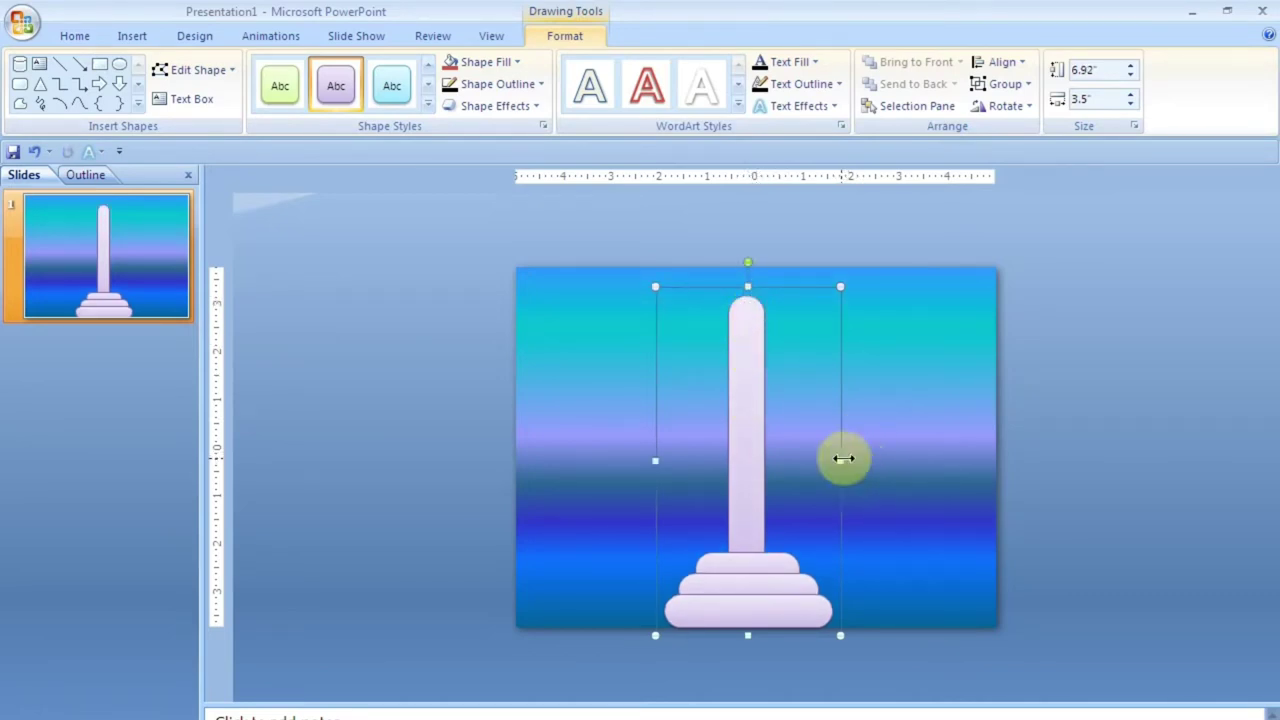
pyautogui.click(958, 437)
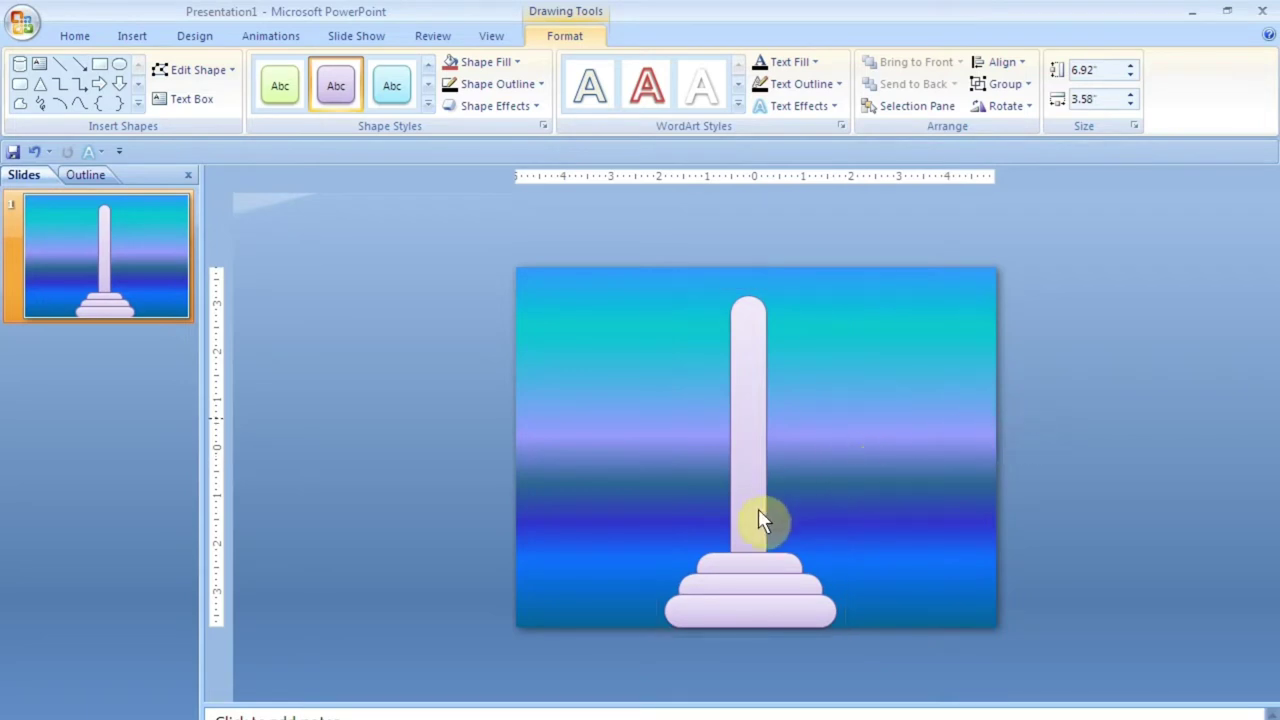
pyautogui.click(756, 615)
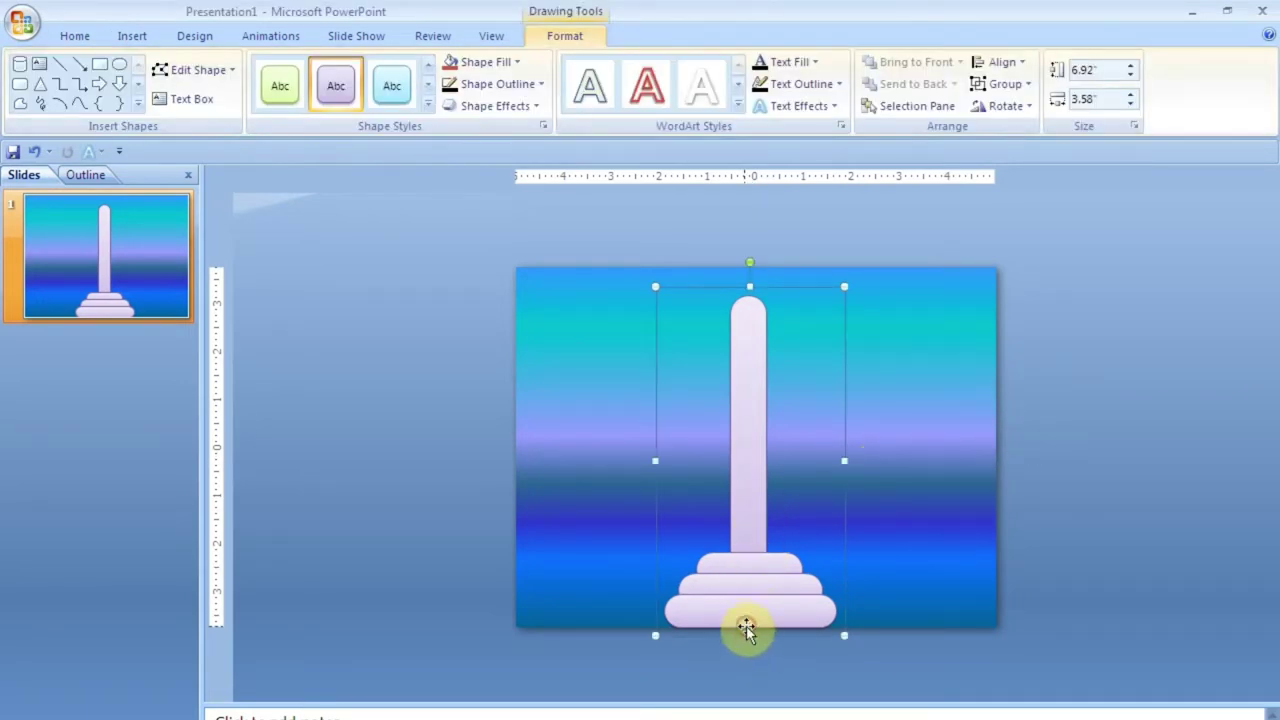
pyautogui.click(1024, 494)
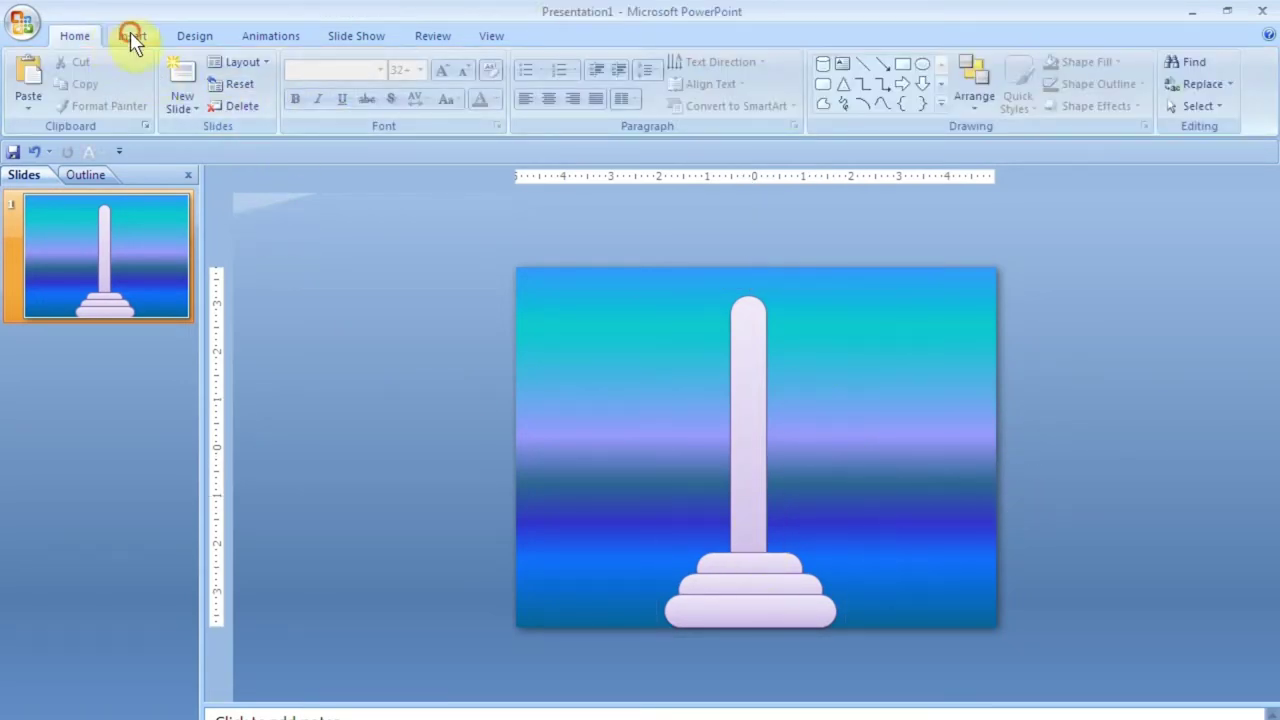
# Pick the freeform Curve shape from Insert > Shapes to start the wavy track
pyautogui.click(133, 37)
pyautogui.click(213, 108)
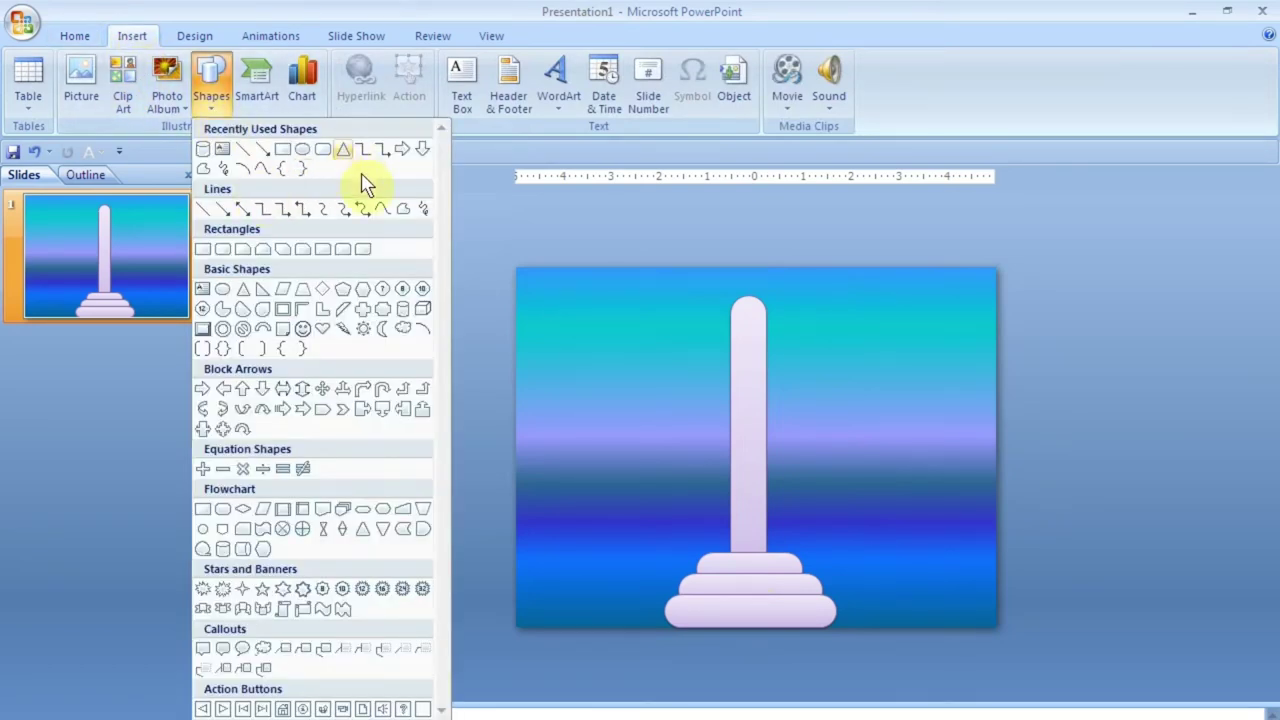
pyautogui.click(261, 170)
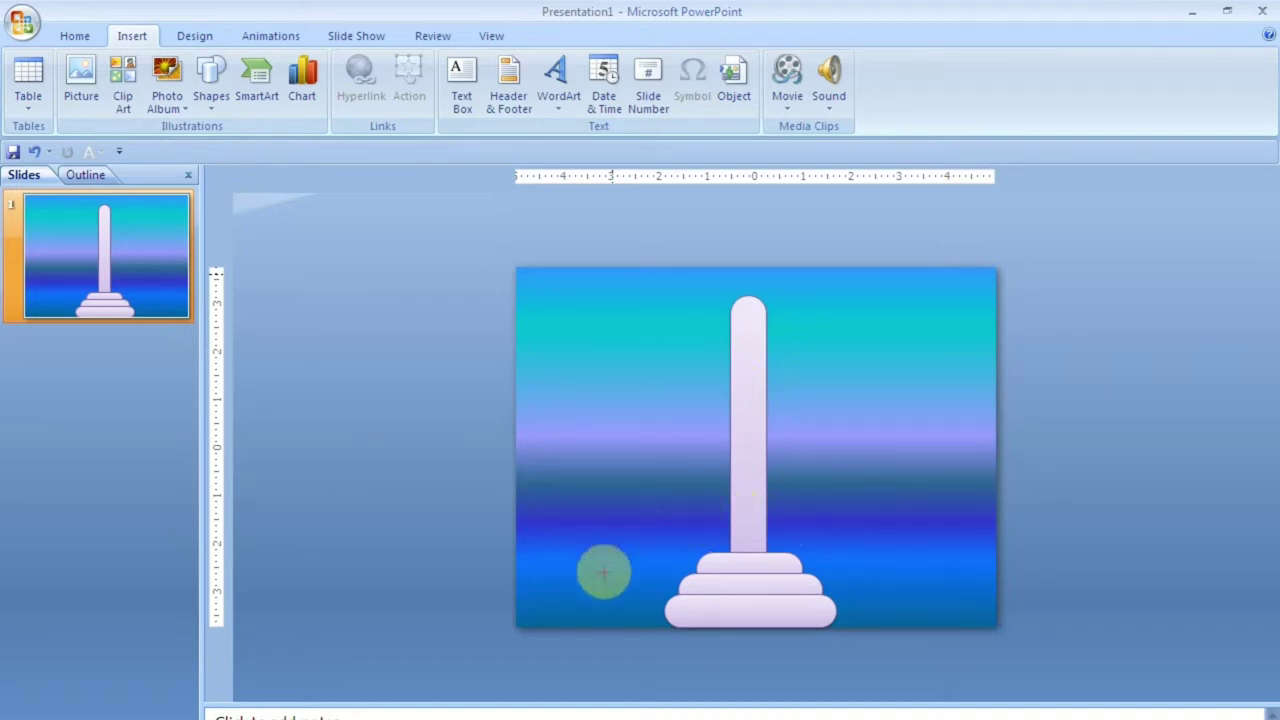
# Finish the wavy curve and nudge it into place over the pillar
pyautogui.doubleClick(562, 612)
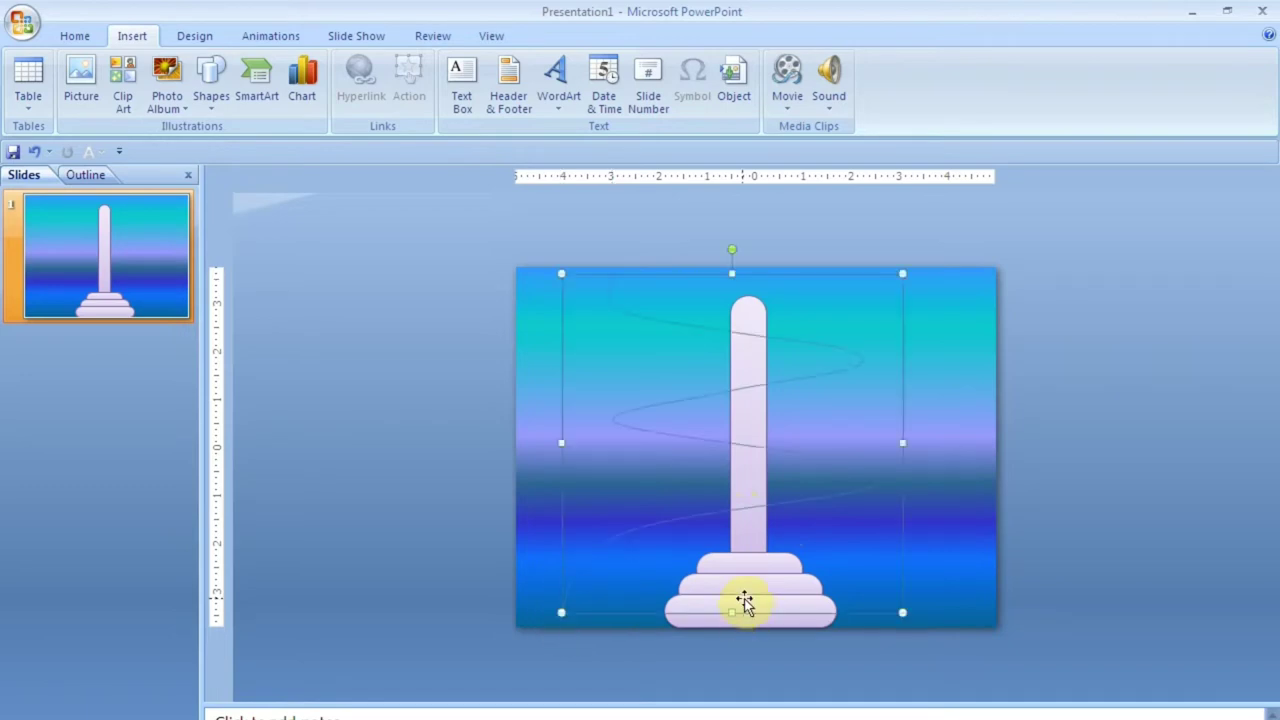
pyautogui.press('Left')
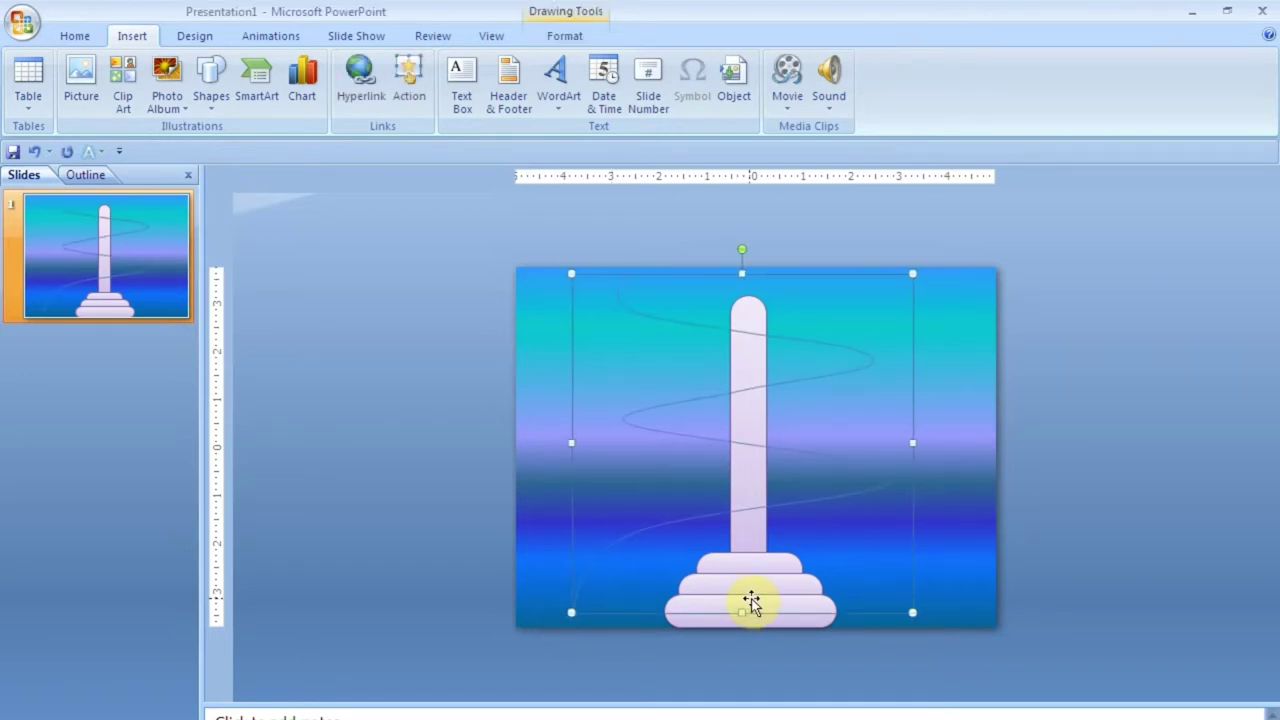
pyautogui.press('Up')
pyautogui.press('Down')
pyautogui.press('Down')
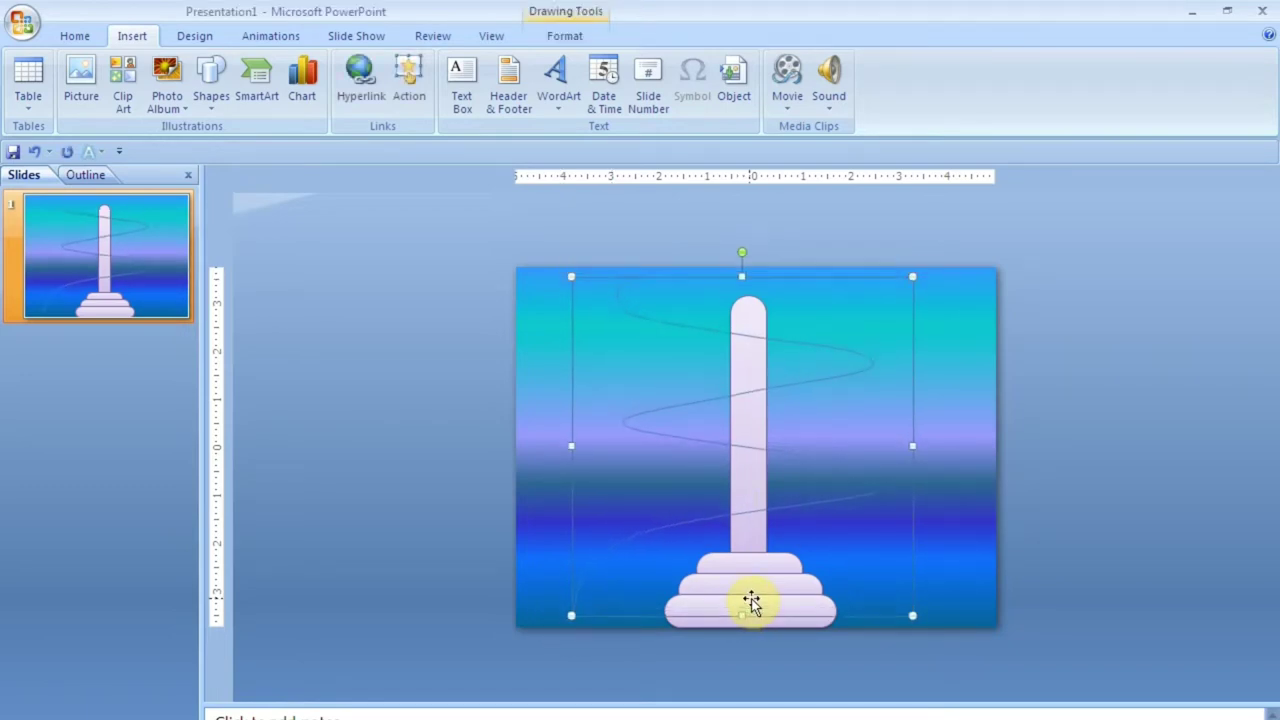
pyautogui.press('Down')
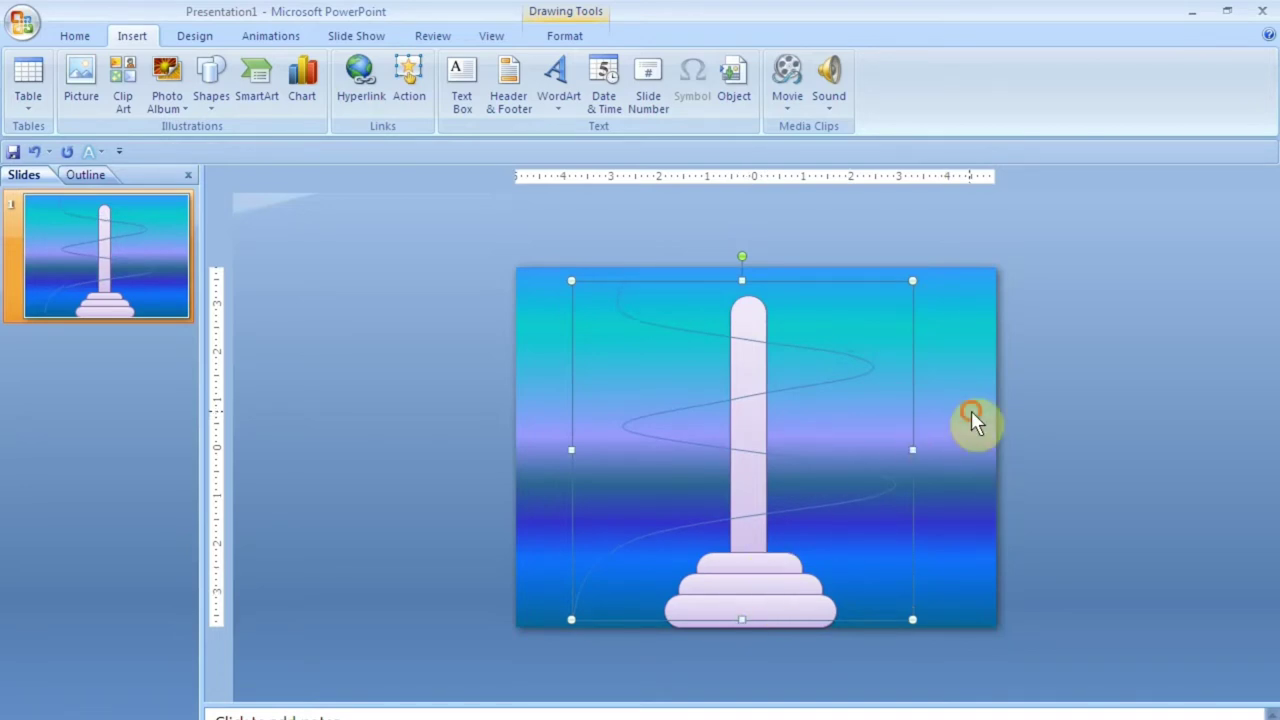
# Set the curve's line width to 12 pt
pyautogui.click(565, 35)
pyautogui.click(428, 104)
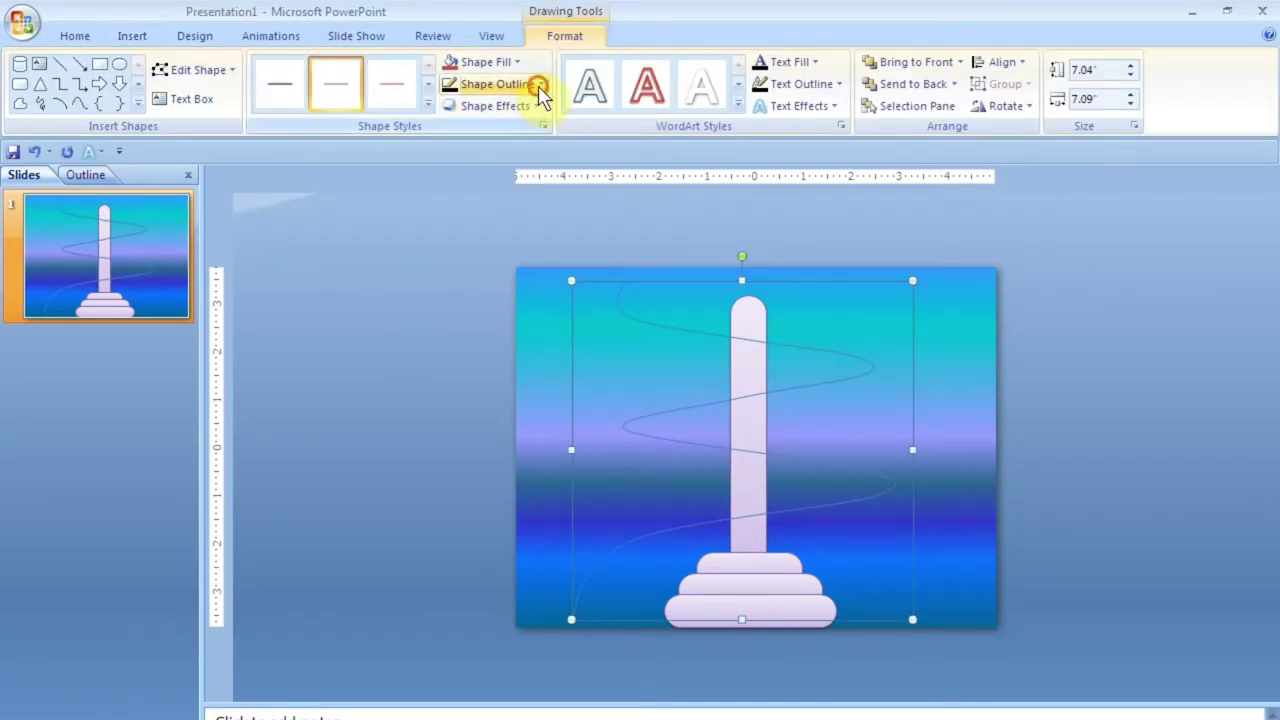
pyautogui.click(538, 86)
pyautogui.moveTo(485, 305)
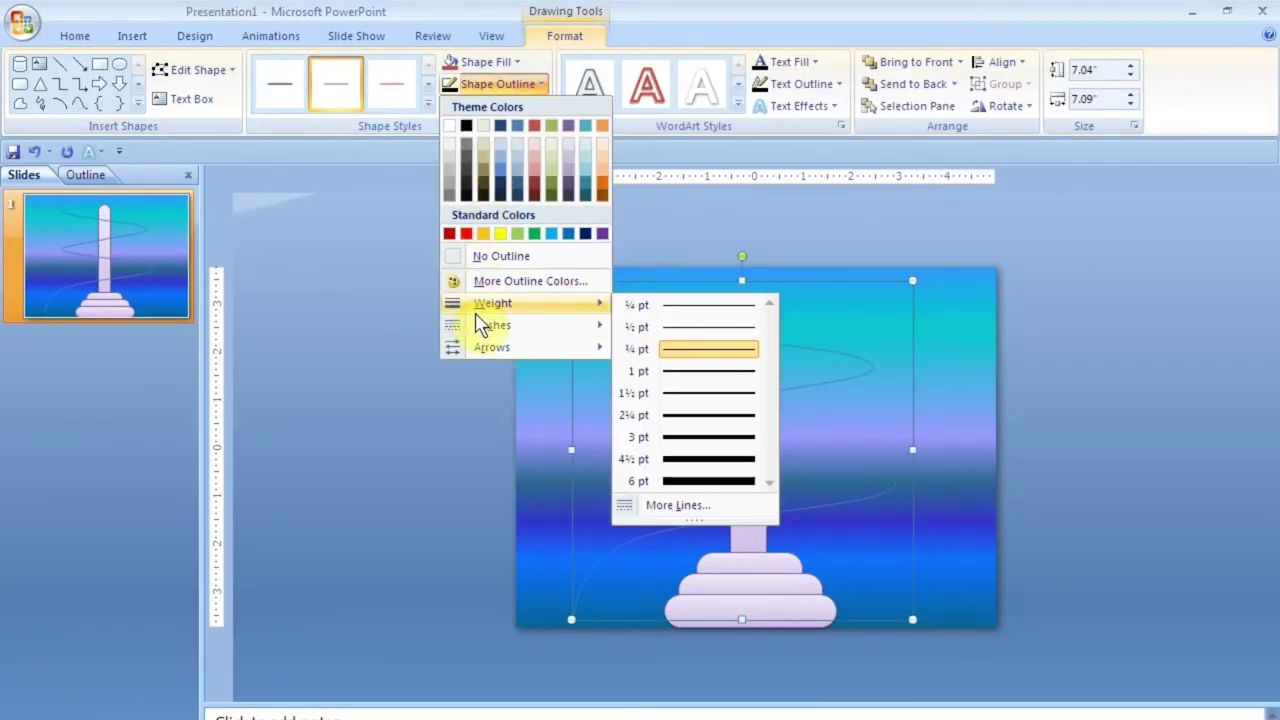
pyautogui.click(668, 507)
pyautogui.moveTo(566, 178); pyautogui.dragTo(189, 182)
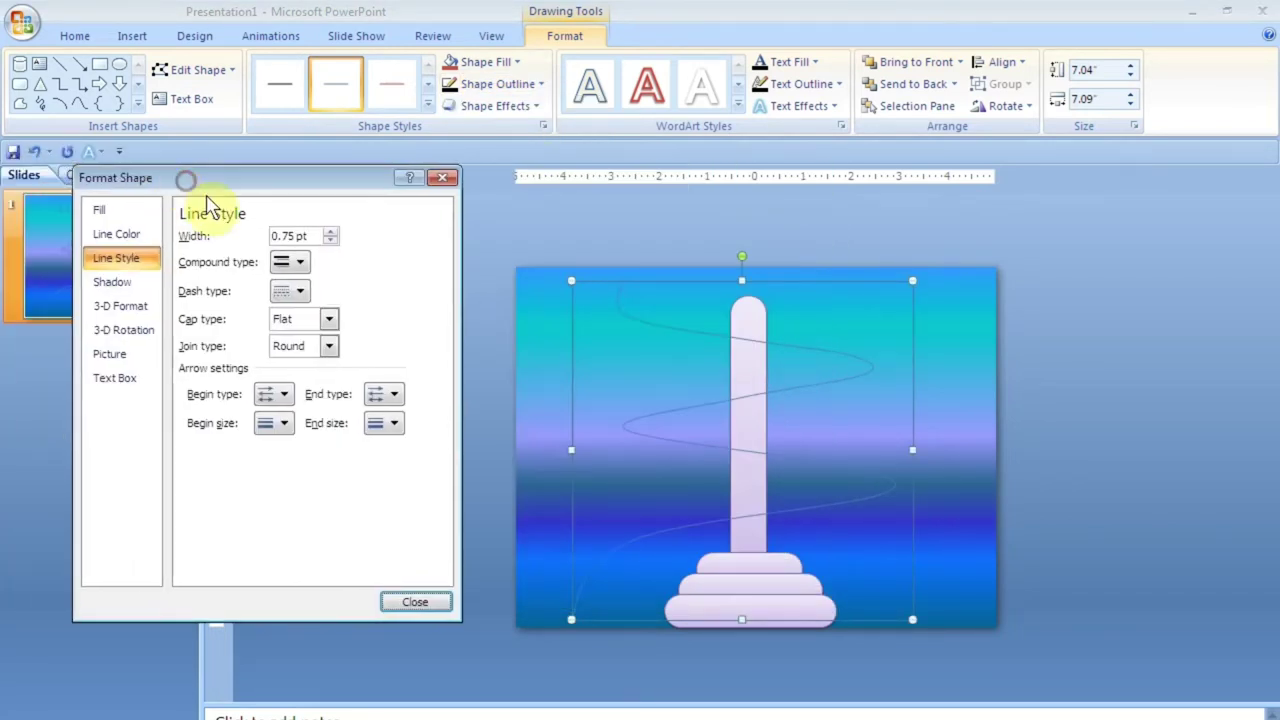
pyautogui.click(335, 233)
pyautogui.click(335, 233)
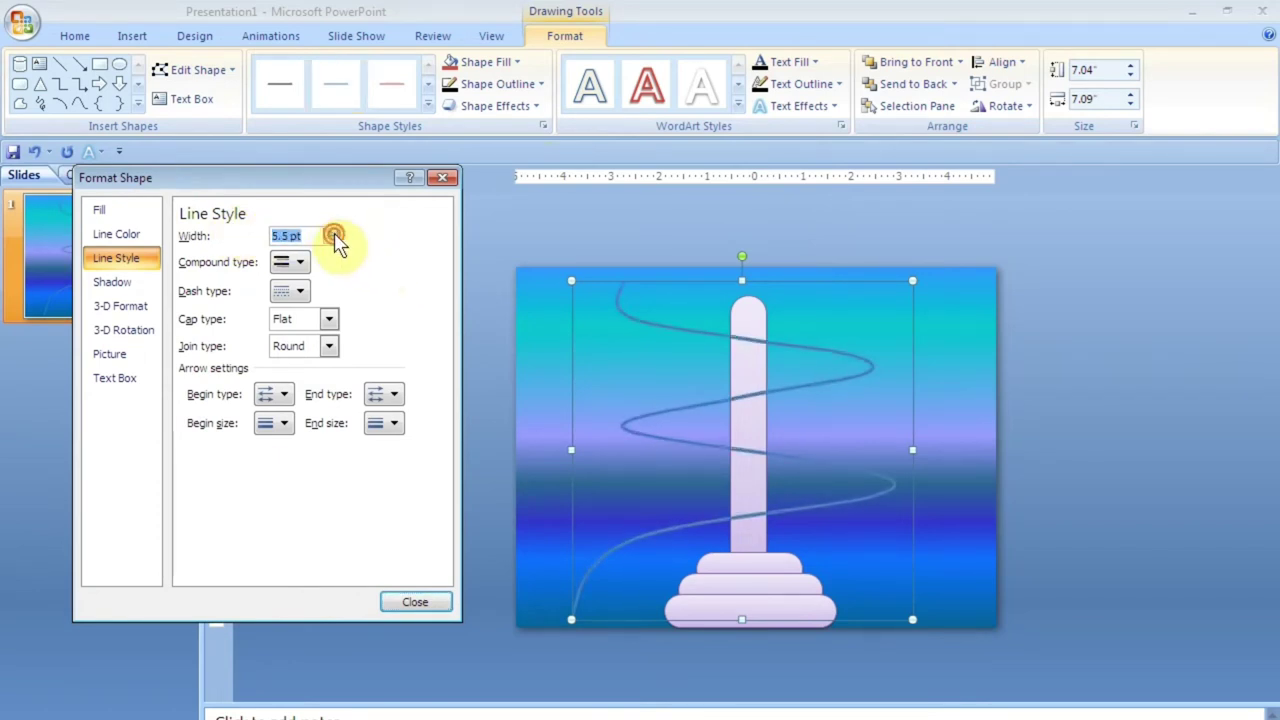
pyautogui.click(334, 233)
pyautogui.click(334, 233)
pyautogui.click(334, 233)
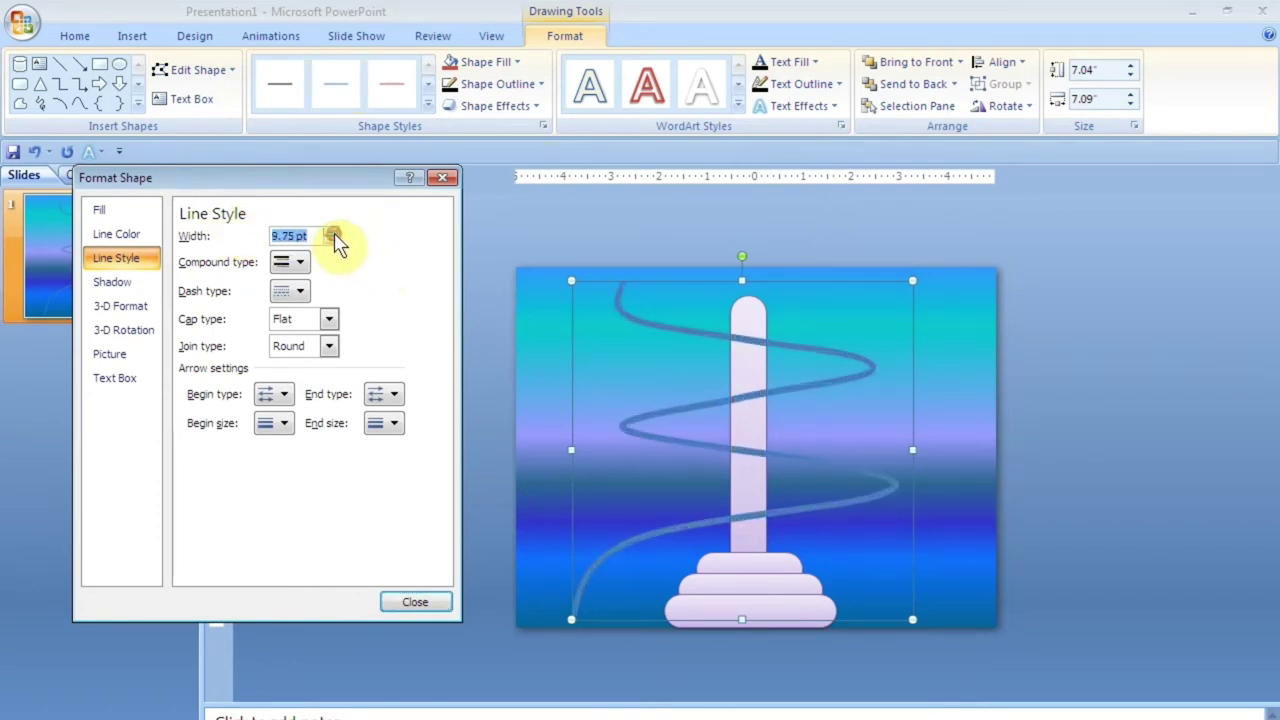
pyautogui.click(334, 233)
pyautogui.click(334, 233)
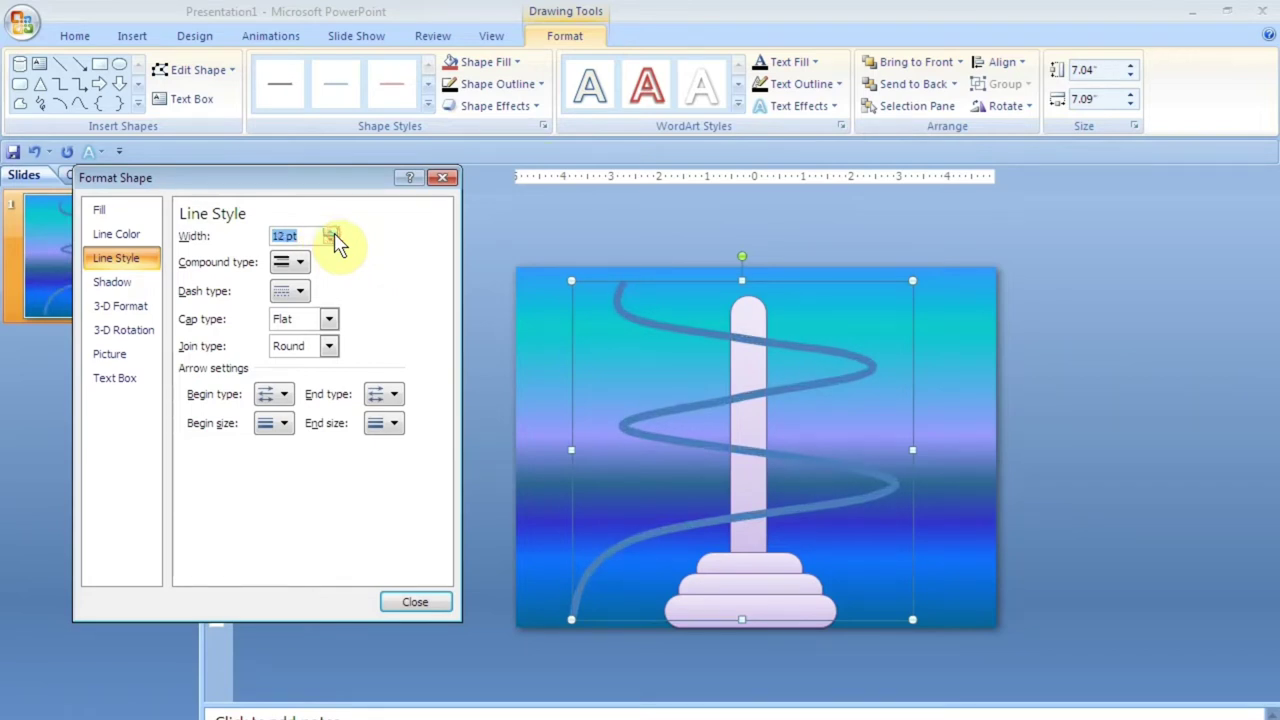
pyautogui.click(442, 177)
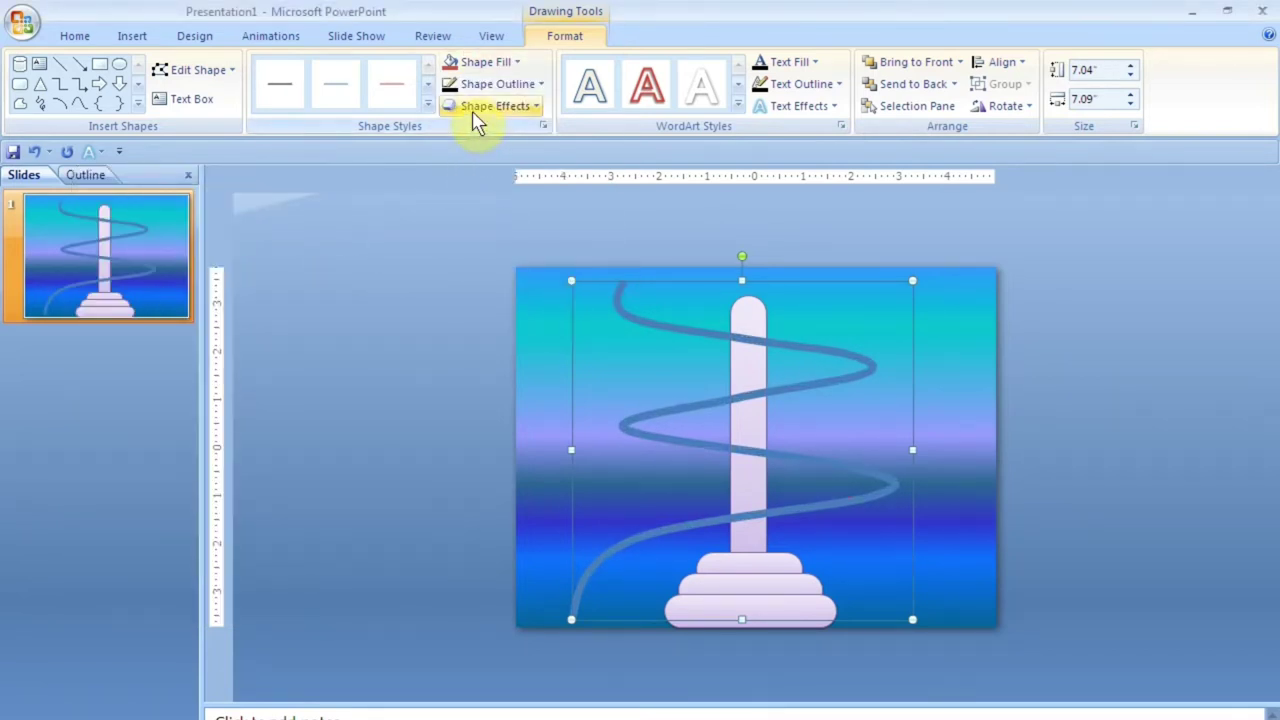
# Colour the curve's outline yellow
pyautogui.click(490, 84)
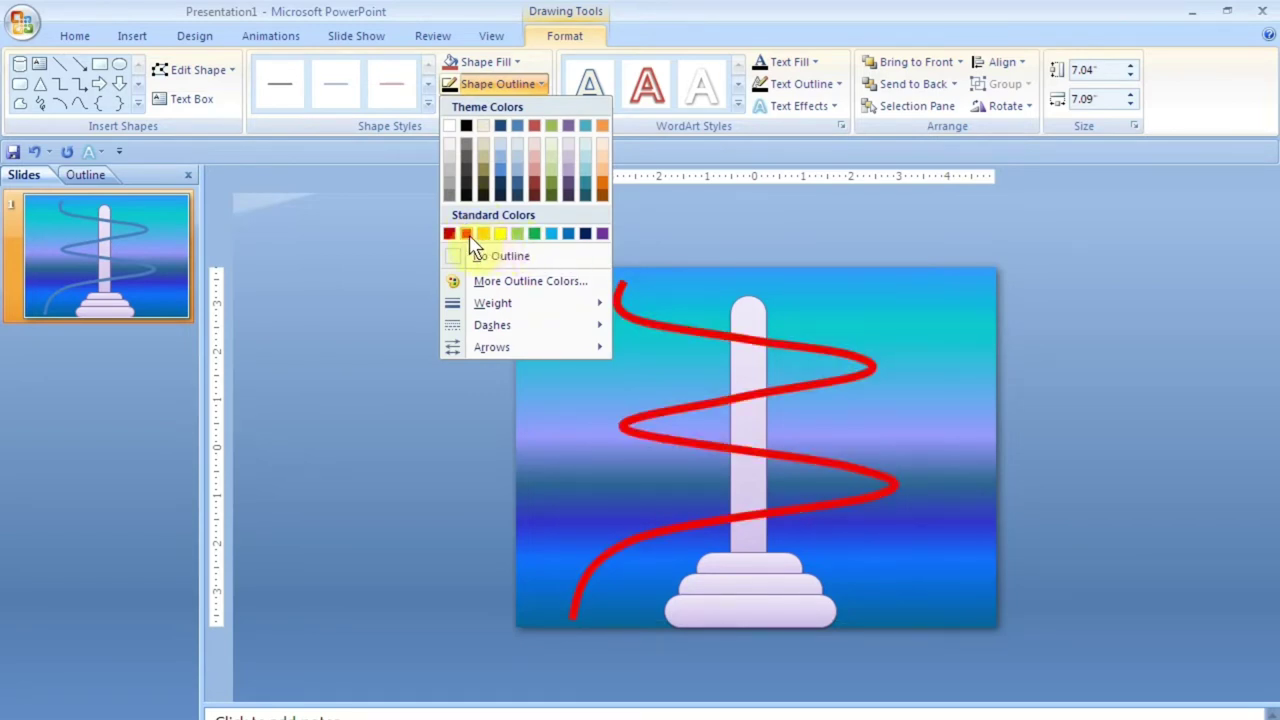
pyautogui.click(503, 236)
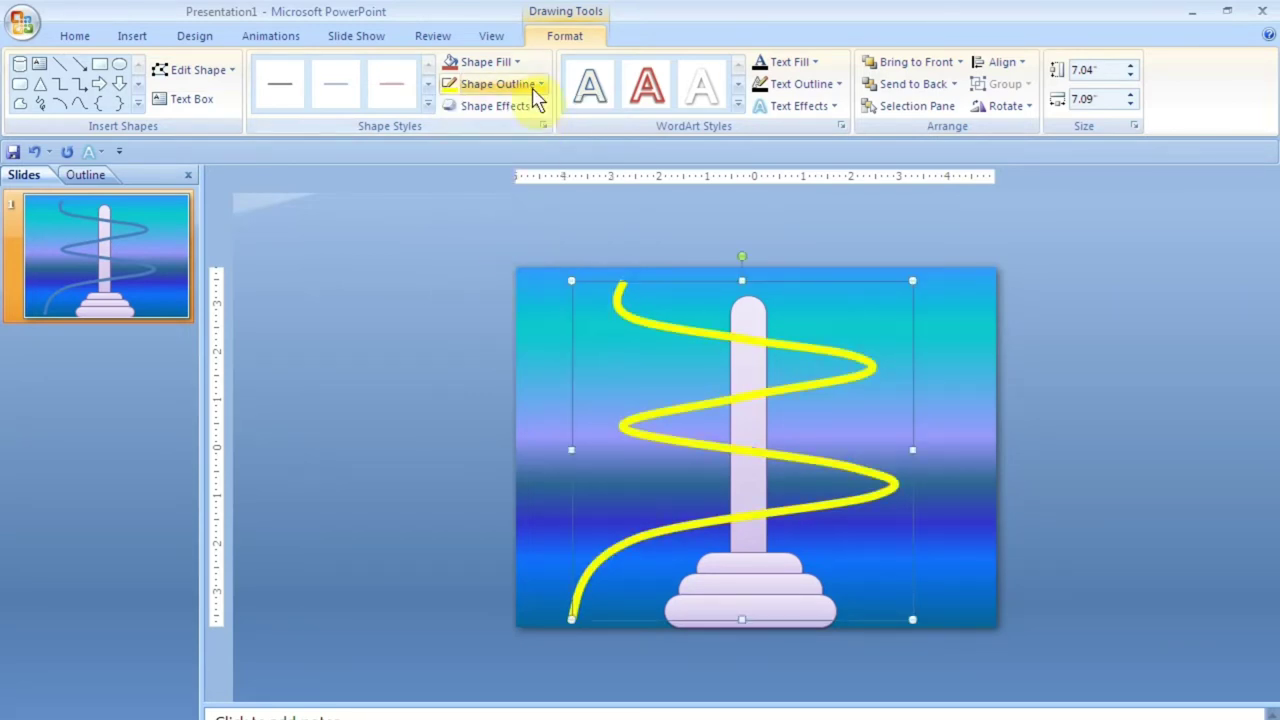
pyautogui.click(989, 293)
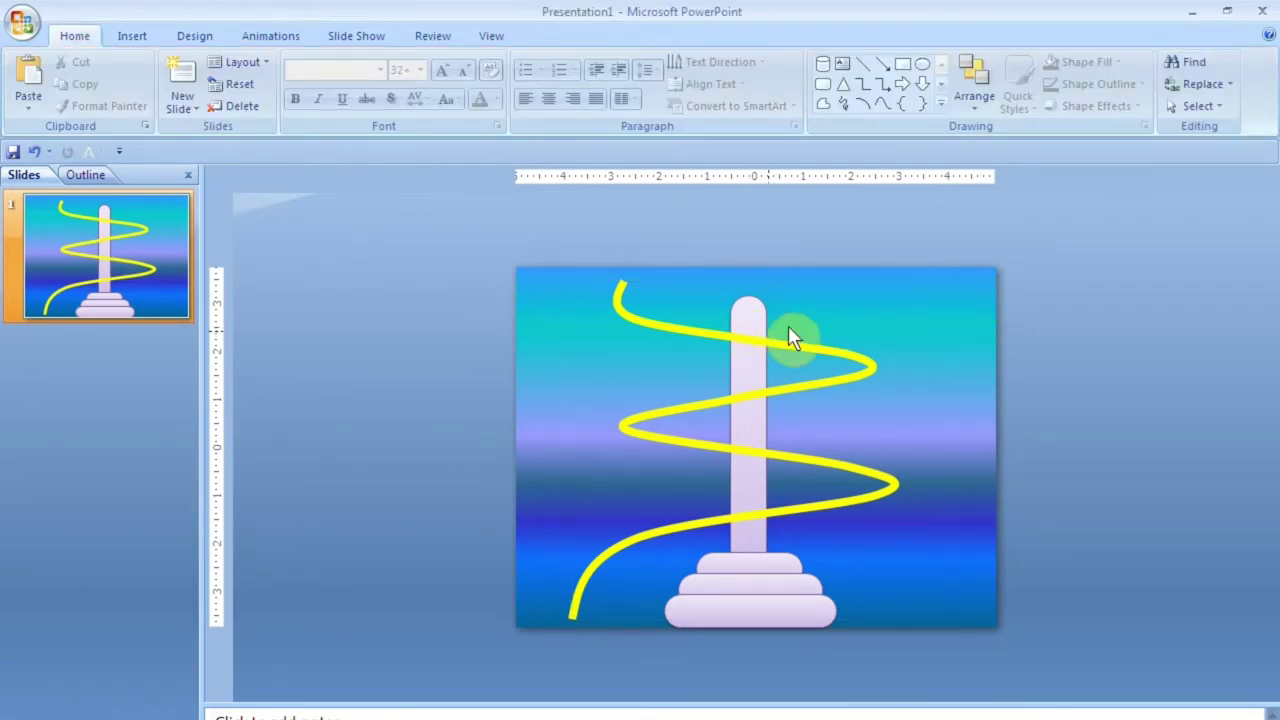
# Duplicate the pillar inside the peg group and remove the copy's outline
pyautogui.doubleClick(757, 318)
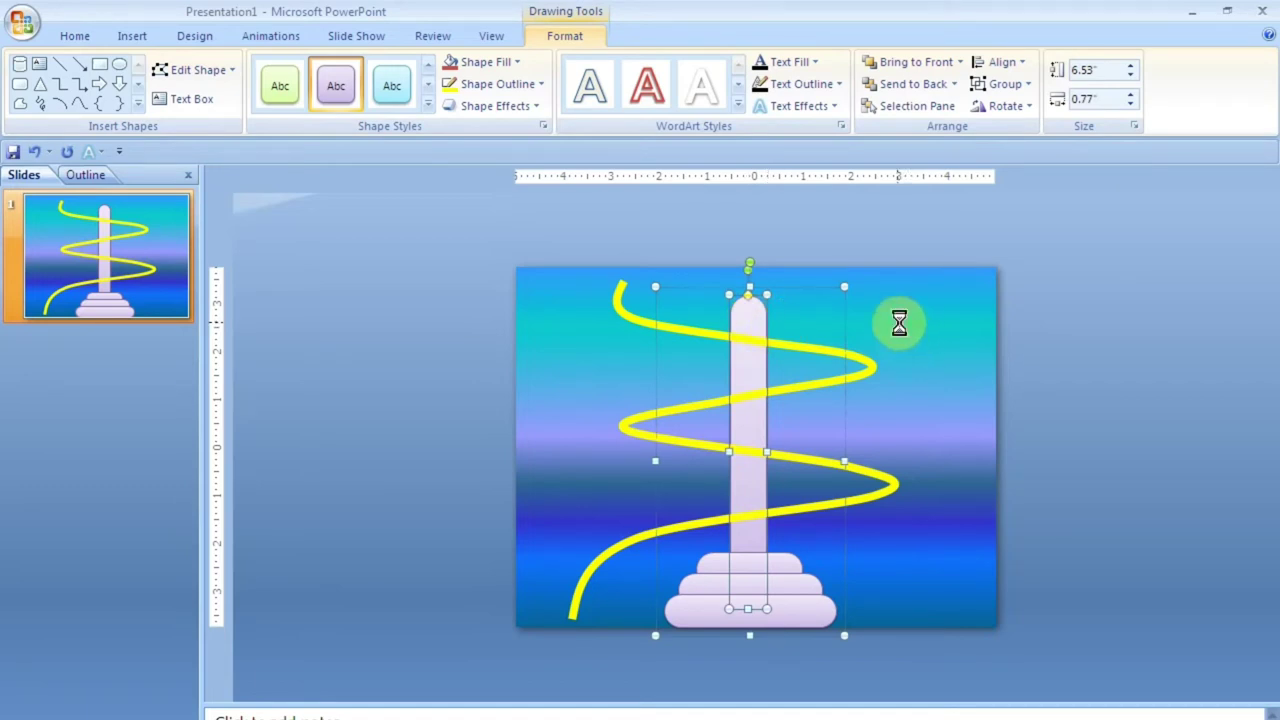
pyautogui.hotkey('ctrl', 'd')
pyautogui.press('Left')
pyautogui.press('Left')
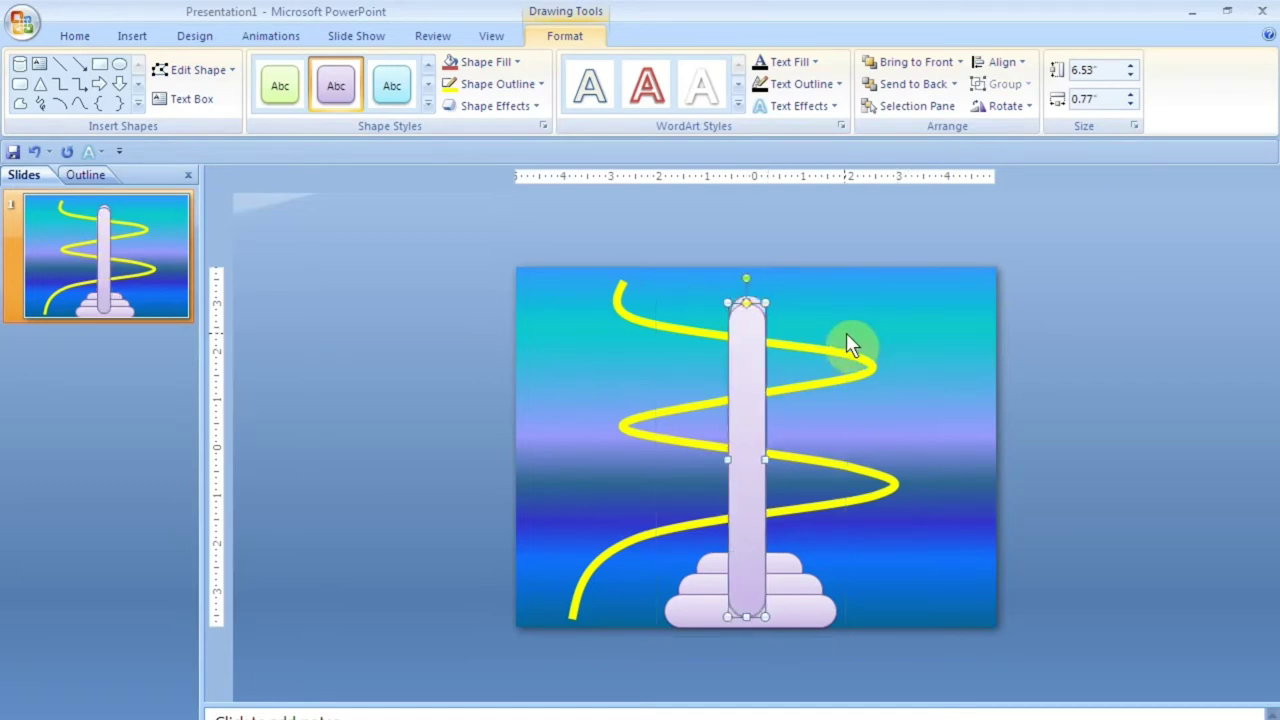
pyautogui.press('Up')
pyautogui.press('Up')
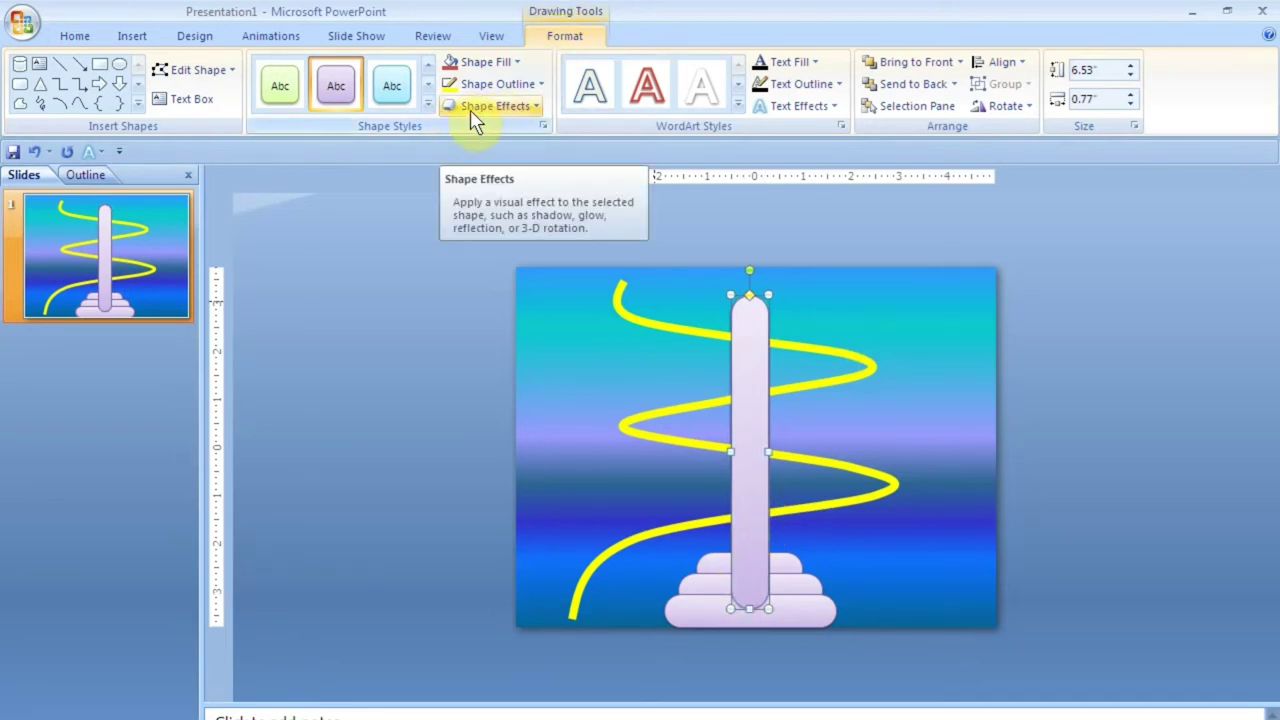
pyautogui.click(505, 84)
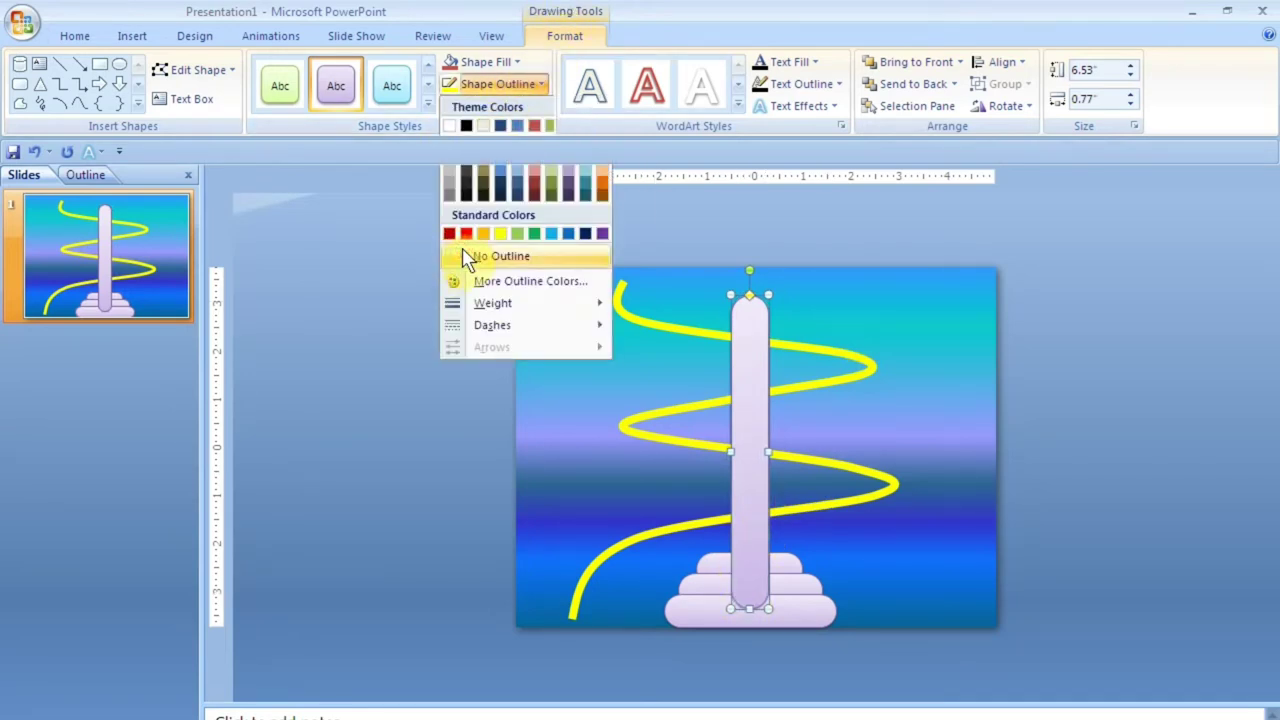
pyautogui.click(468, 252)
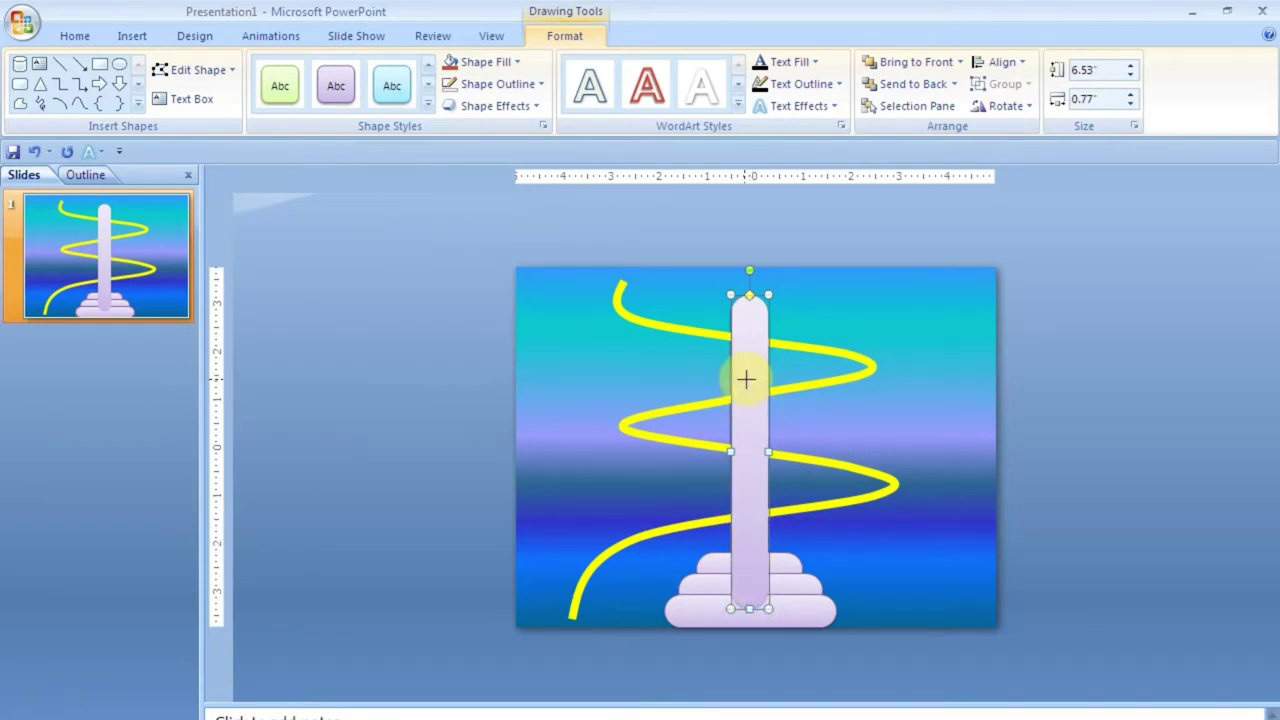
# Shorten the outline-free lavender piece and move it down the peg over the track
pyautogui.moveTo(746, 379); pyautogui.dragTo(754, 352)
pyautogui.click(1091, 370)
pyautogui.press('Down')
pyautogui.press('Down')
pyautogui.press('Down')
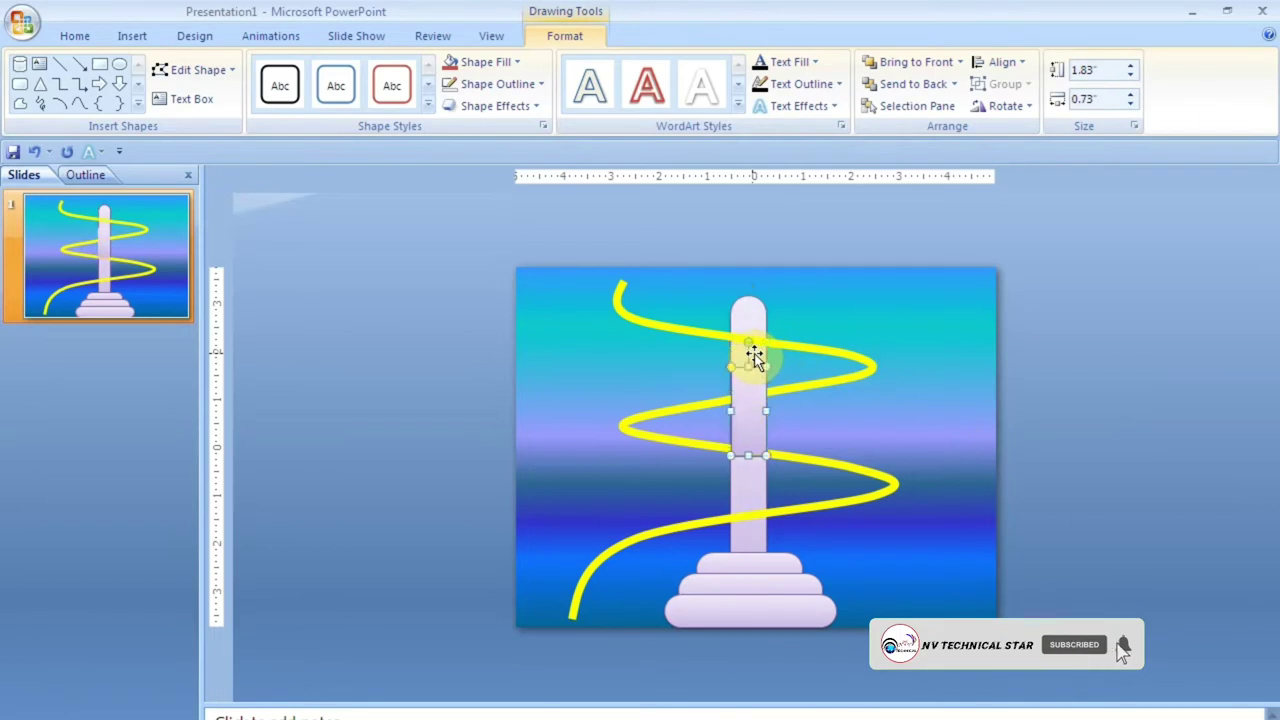
pyautogui.click(1101, 348)
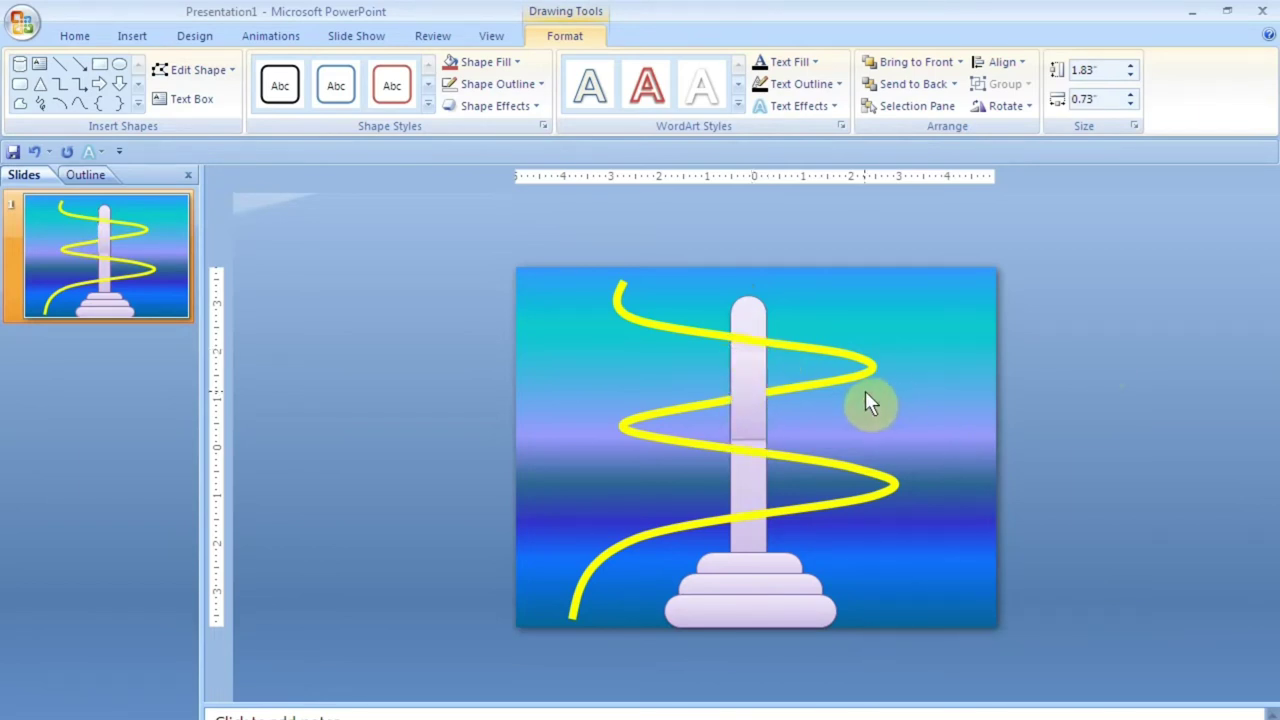
pyautogui.click(740, 395)
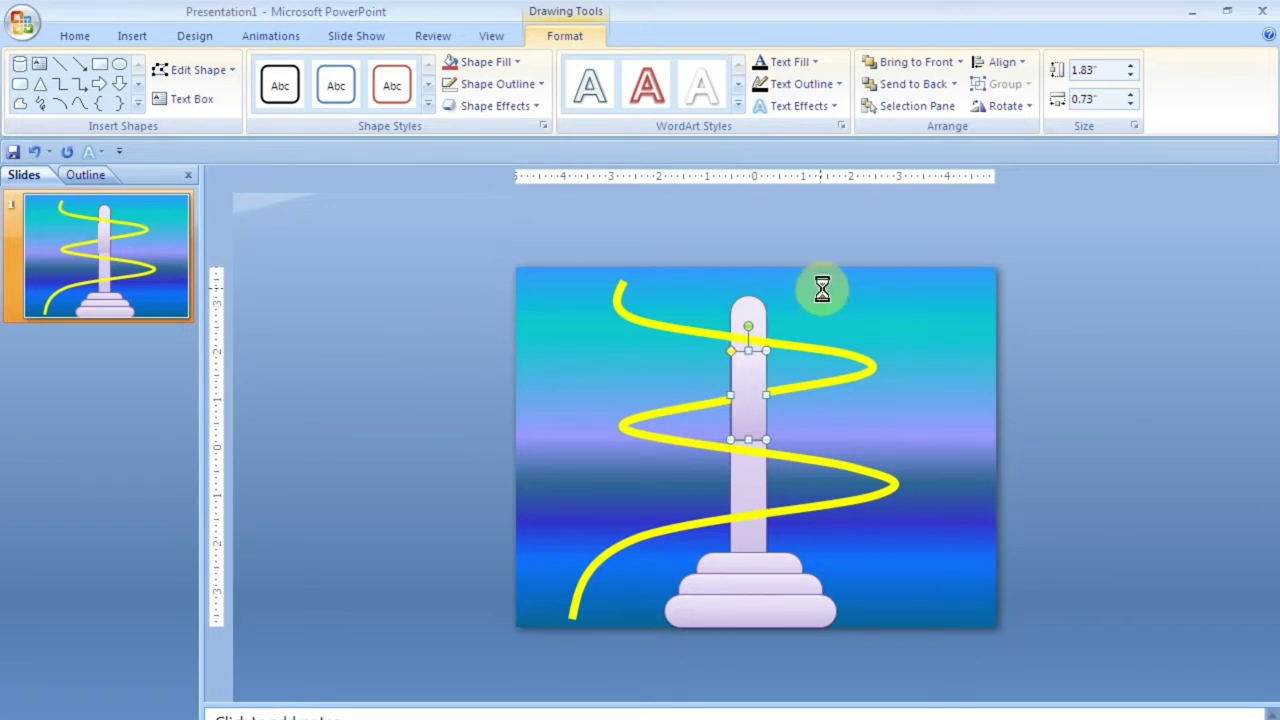
pyautogui.press('Down')
pyautogui.press('Down')
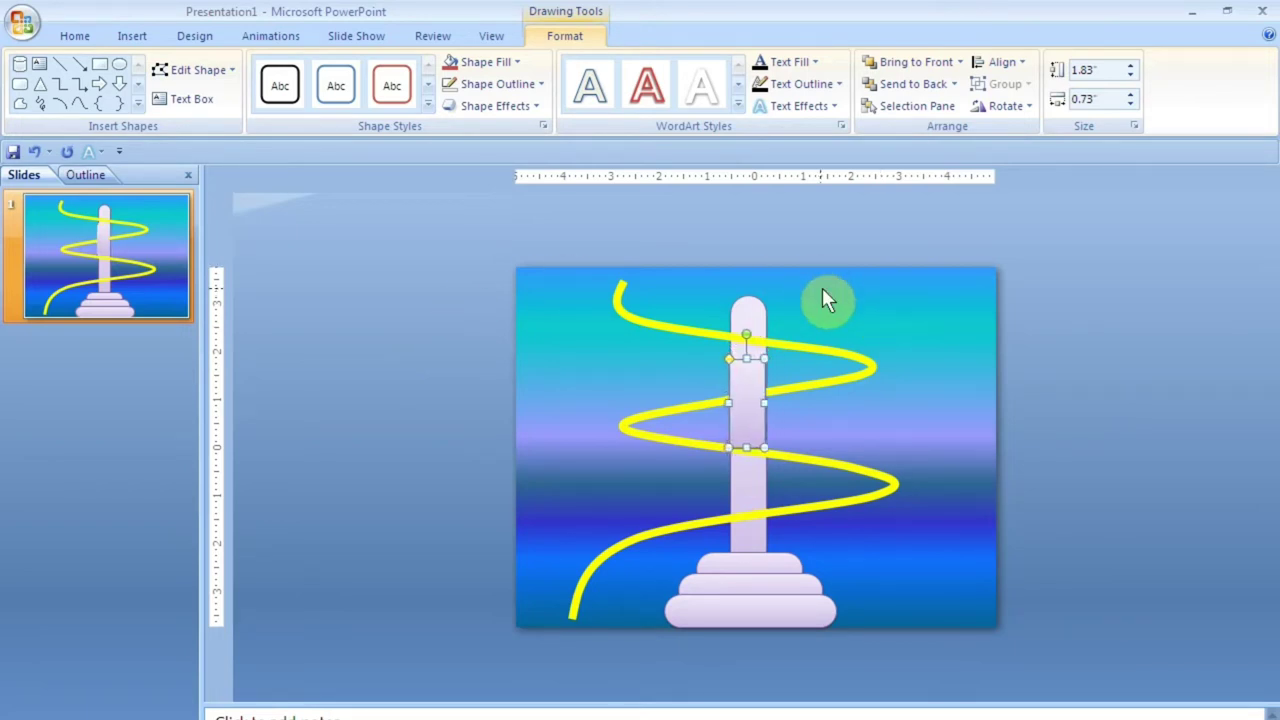
pyautogui.press('Down')
pyautogui.press('Down')
pyautogui.press('Down')
pyautogui.press('Down')
pyautogui.press('Down')
pyautogui.press('Down')
pyautogui.press('Down')
pyautogui.press('Down')
pyautogui.press('Down')
pyautogui.press('Down')
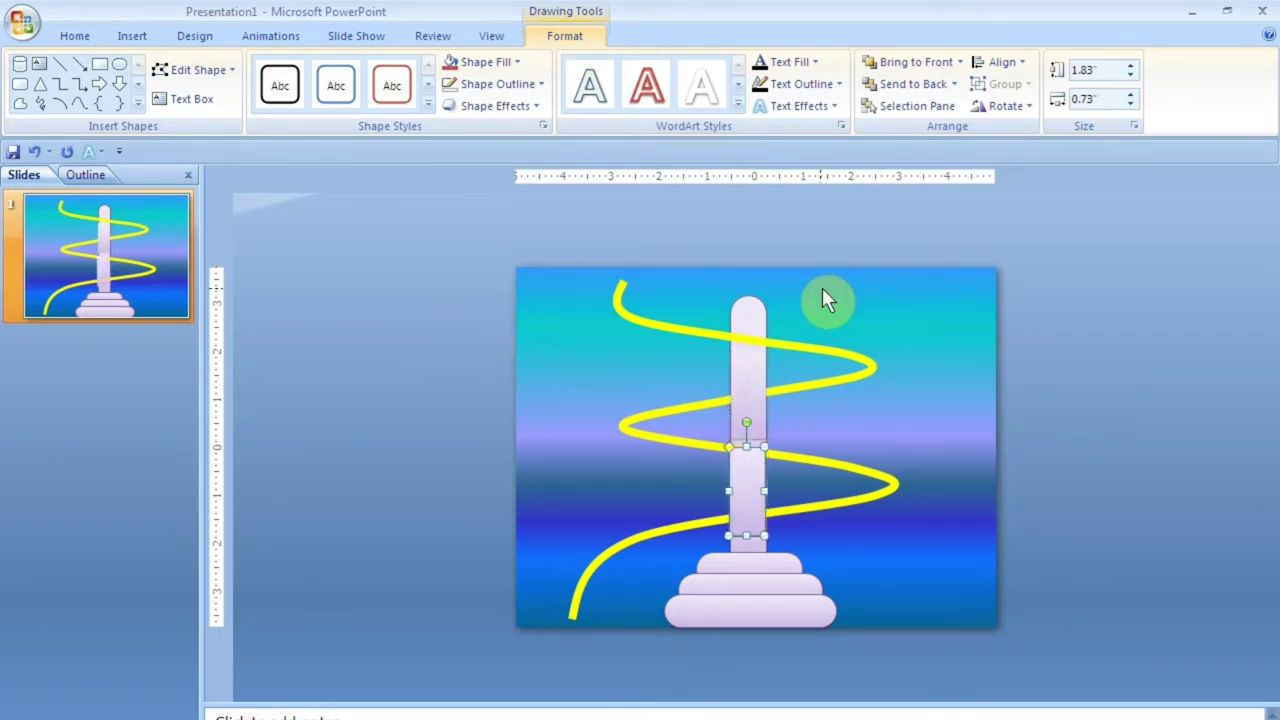
pyautogui.press('Down')
pyautogui.press('Down')
pyautogui.press('Down')
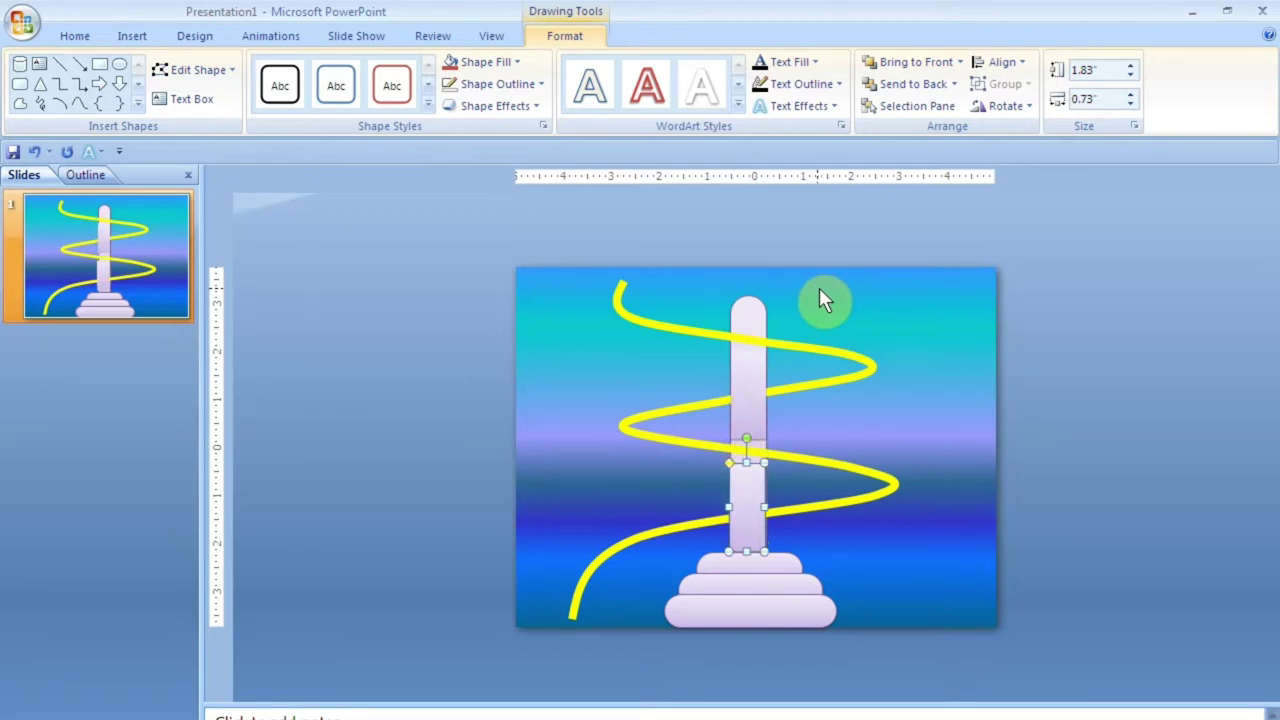
pyautogui.click(1099, 396)
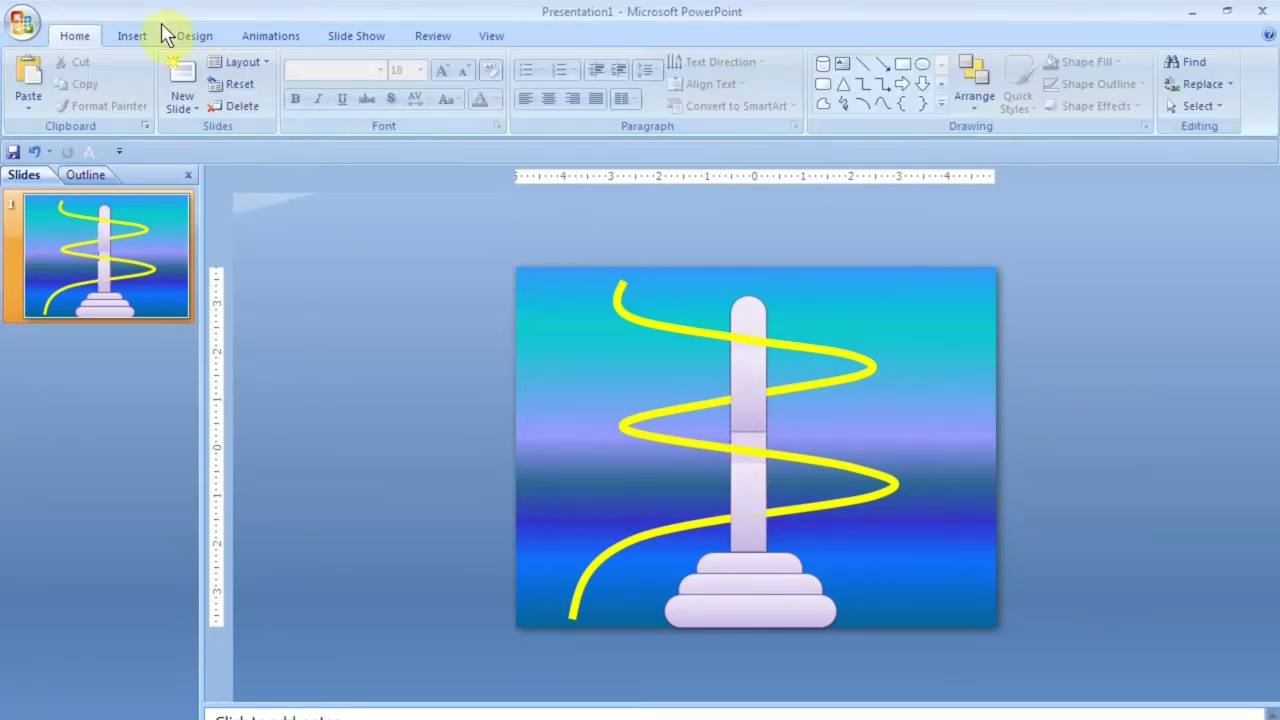
# Insert the soccer ball clip art and place it on the yellow curve's upper left
pyautogui.click(132, 36)
pyautogui.click(120, 88)
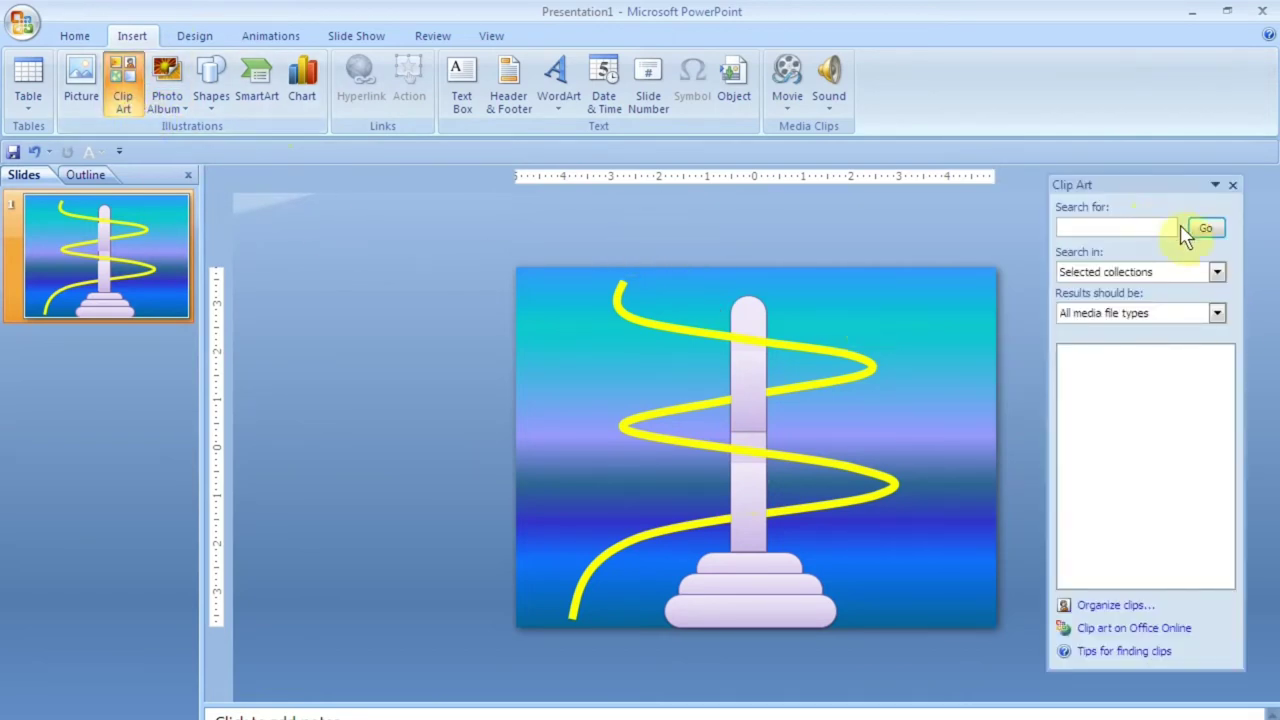
pyautogui.click(1203, 228)
pyautogui.click(1226, 578)
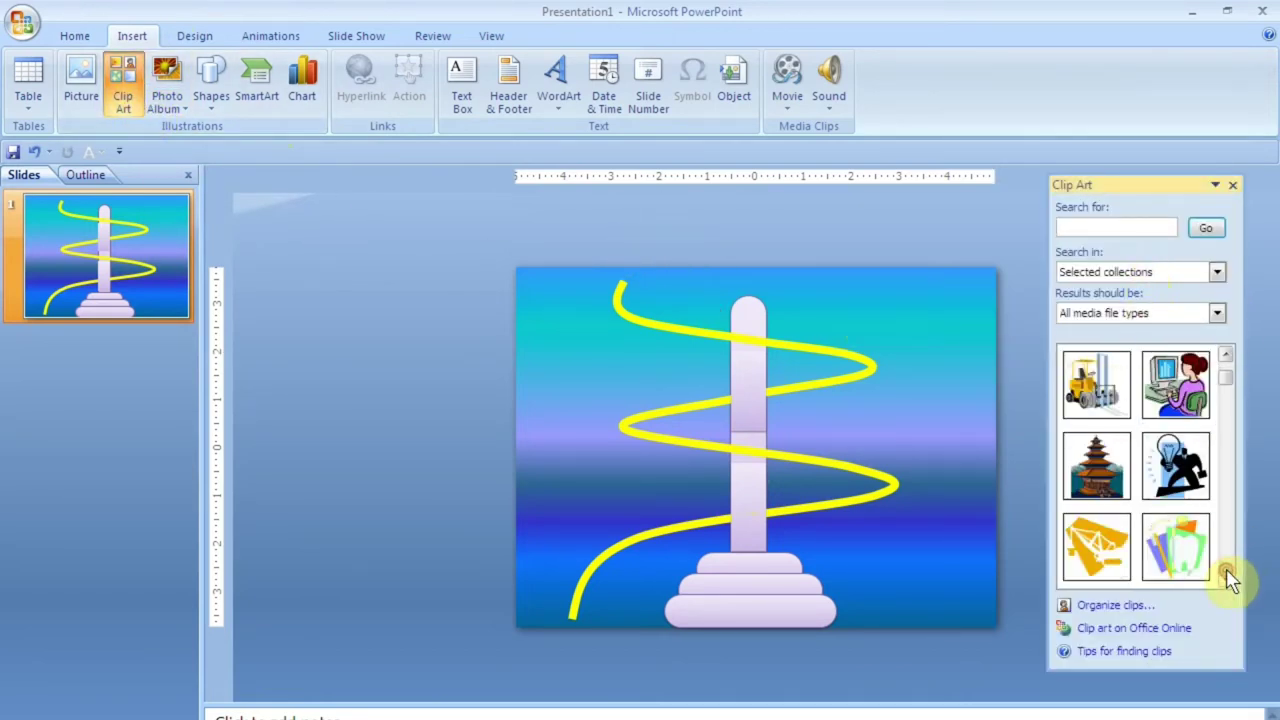
pyautogui.click(1226, 578)
pyautogui.click(1226, 578)
pyautogui.click(1226, 578)
pyautogui.click(1226, 578)
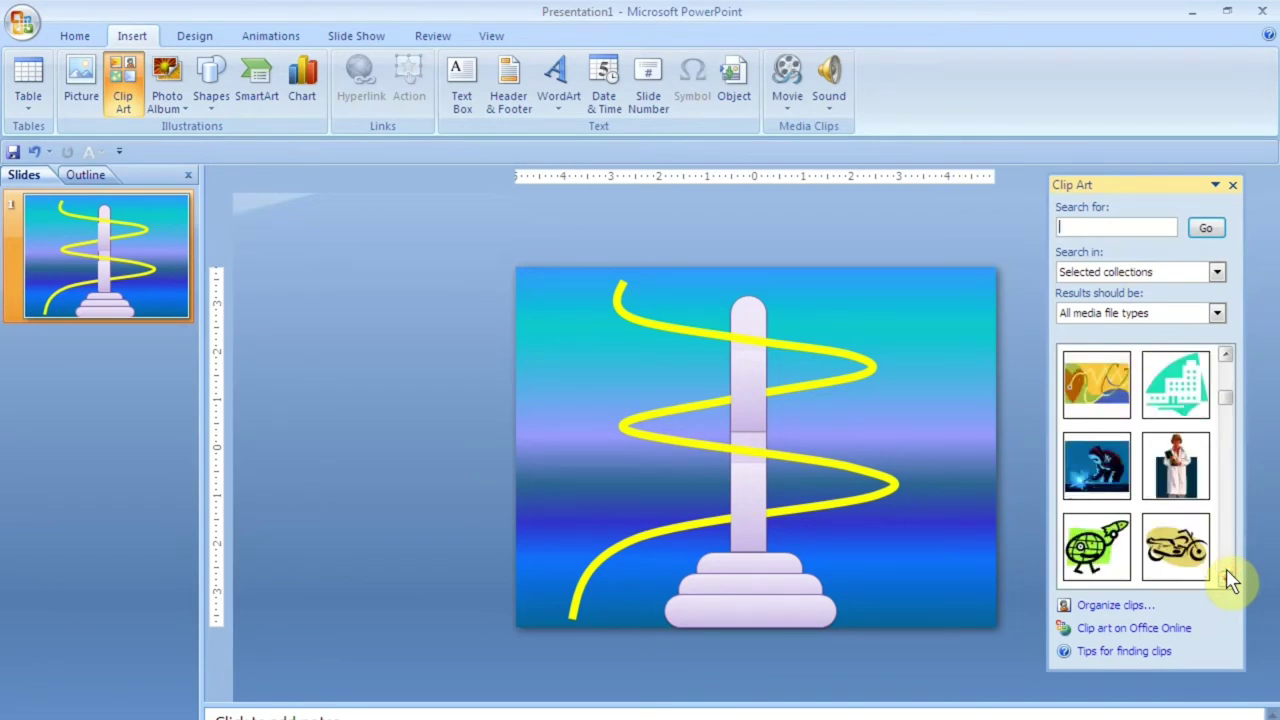
pyautogui.click(1226, 578)
pyautogui.click(1226, 578)
pyautogui.click(1226, 578)
pyautogui.click(1226, 578)
pyautogui.click(1226, 578)
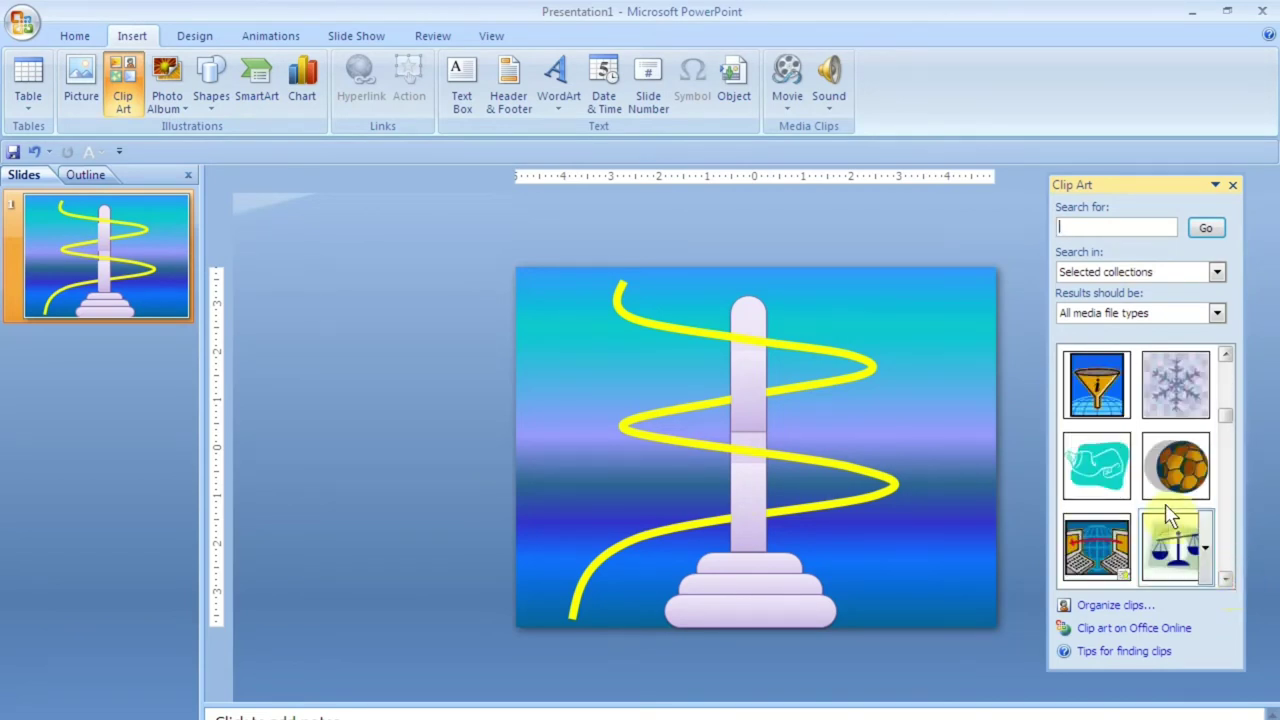
pyautogui.click(1175, 465)
pyautogui.click(1232, 184)
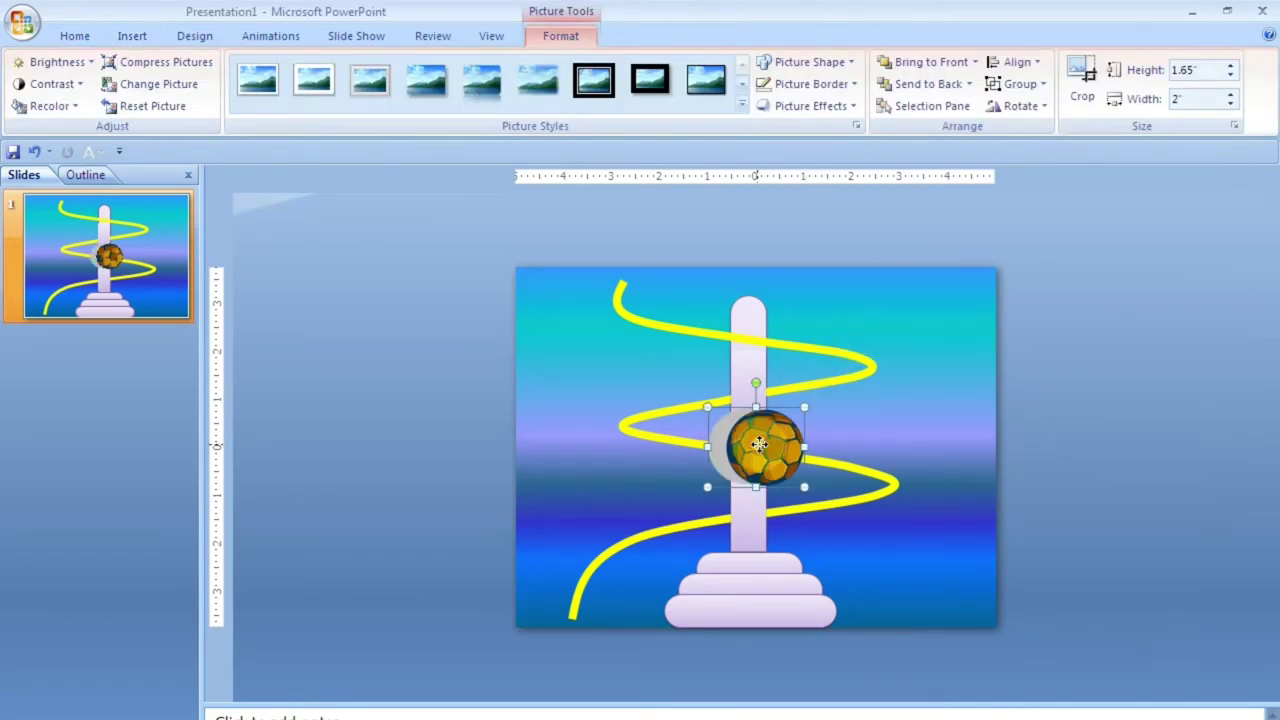
pyautogui.moveTo(758, 442); pyautogui.dragTo(651, 392)
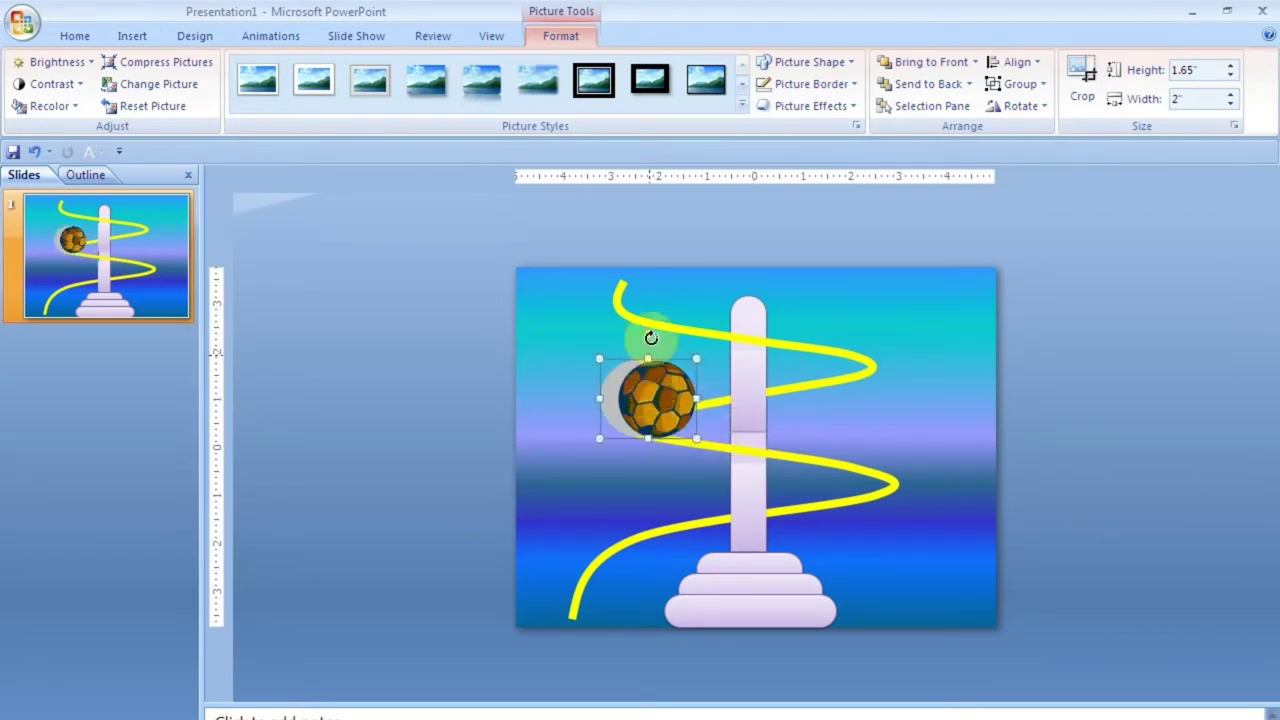
# Stretch the yellow spiral up to the slide's top edge
pyautogui.click(630, 308)
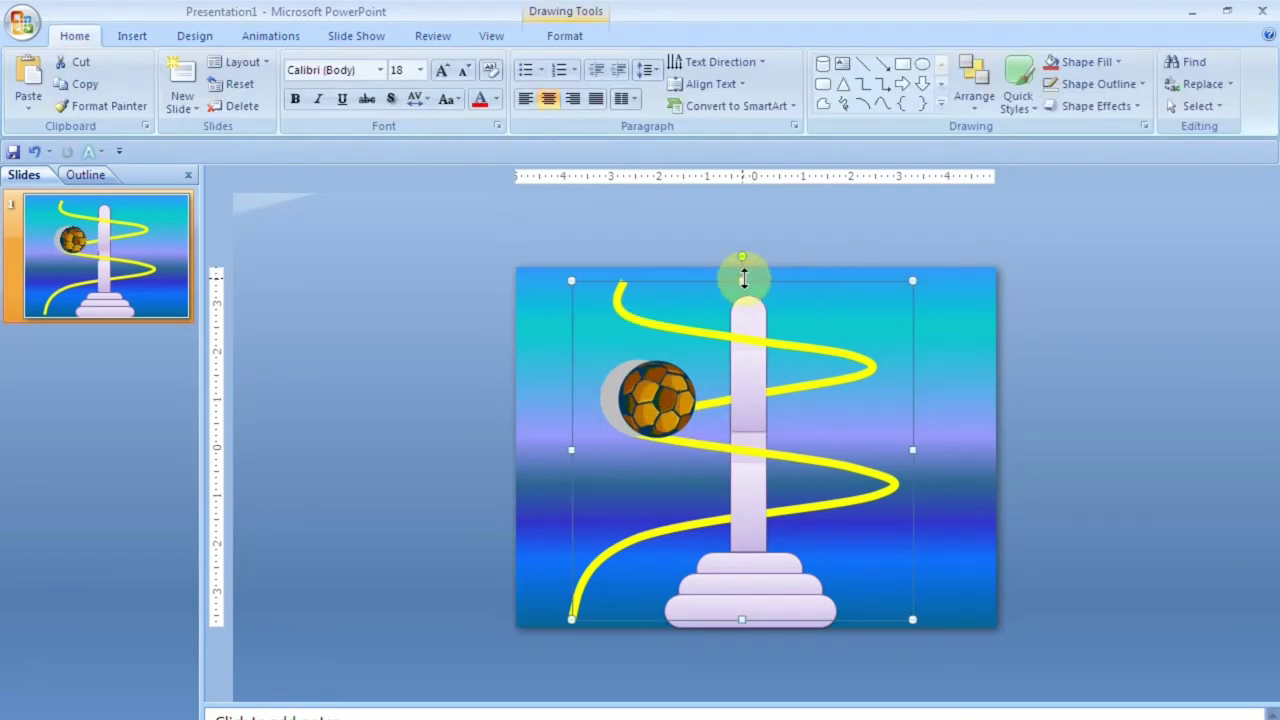
pyautogui.moveTo(741, 271); pyautogui.dragTo(741, 266)
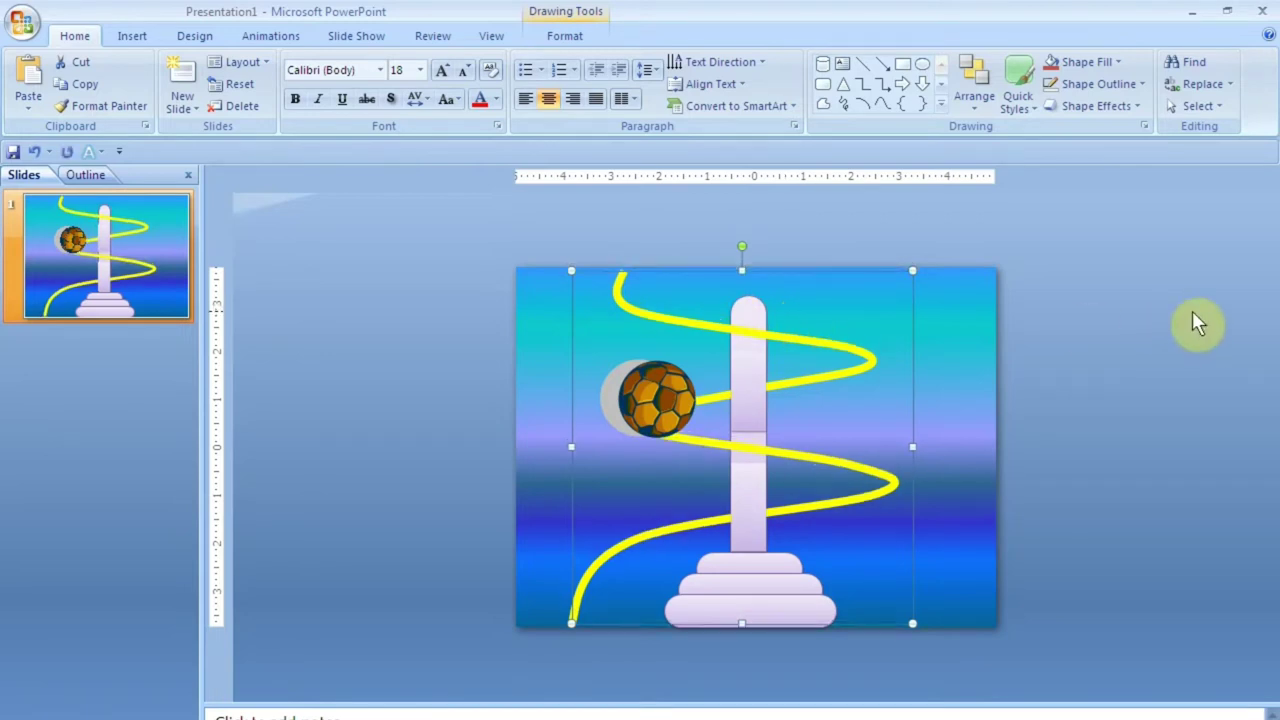
pyautogui.click(1100, 338)
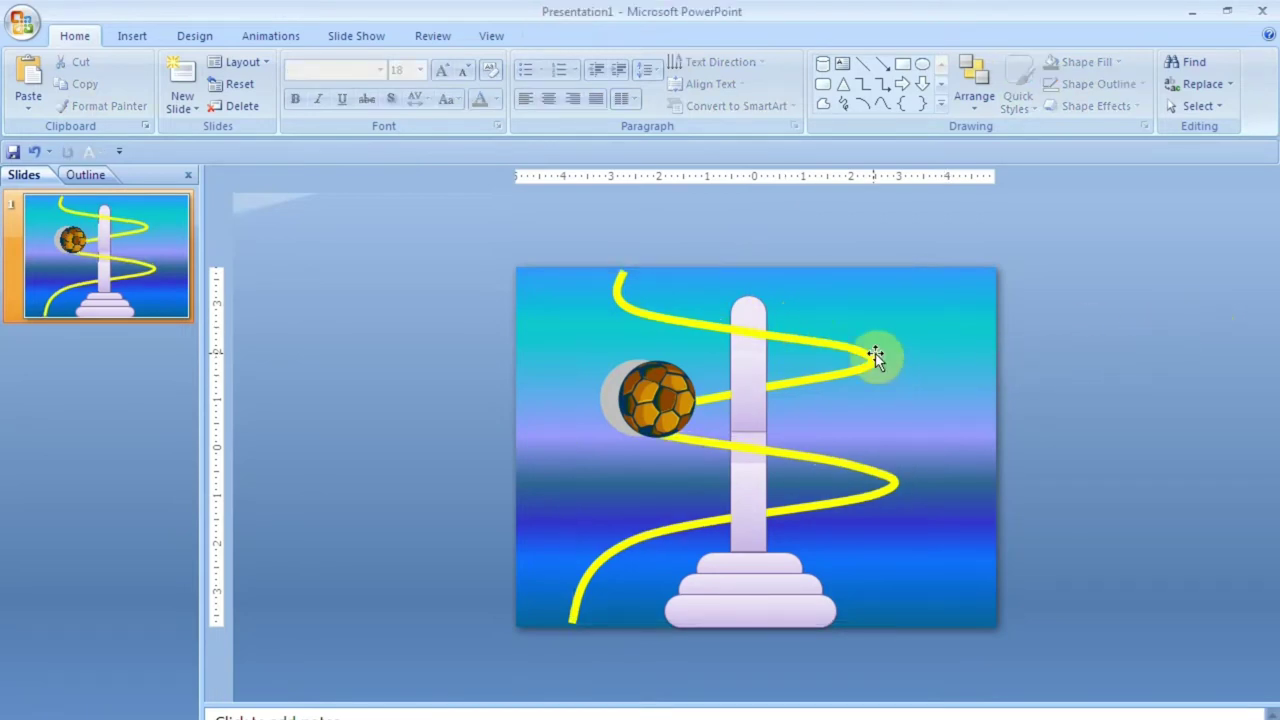
pyautogui.click(650, 395)
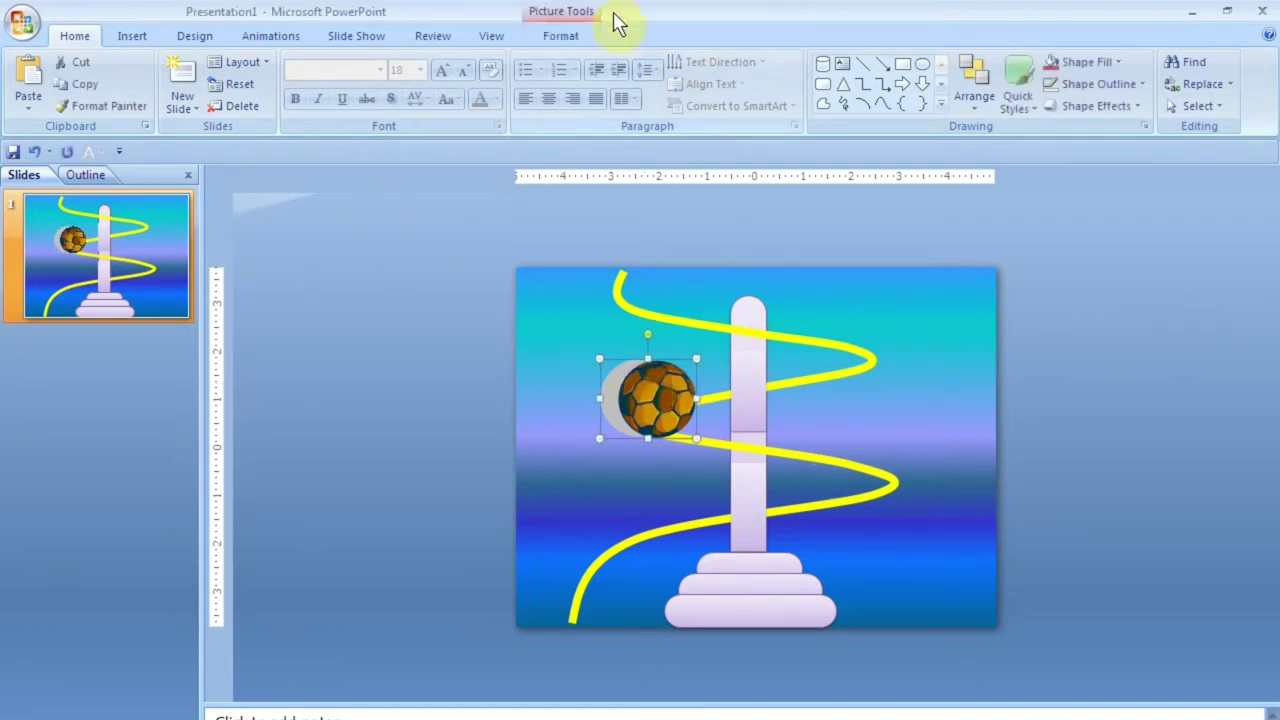
# Make the ball picture's grey backdrop transparent with Recolor > Set Transparent Color
pyautogui.click(575, 35)
pyautogui.click(70, 106)
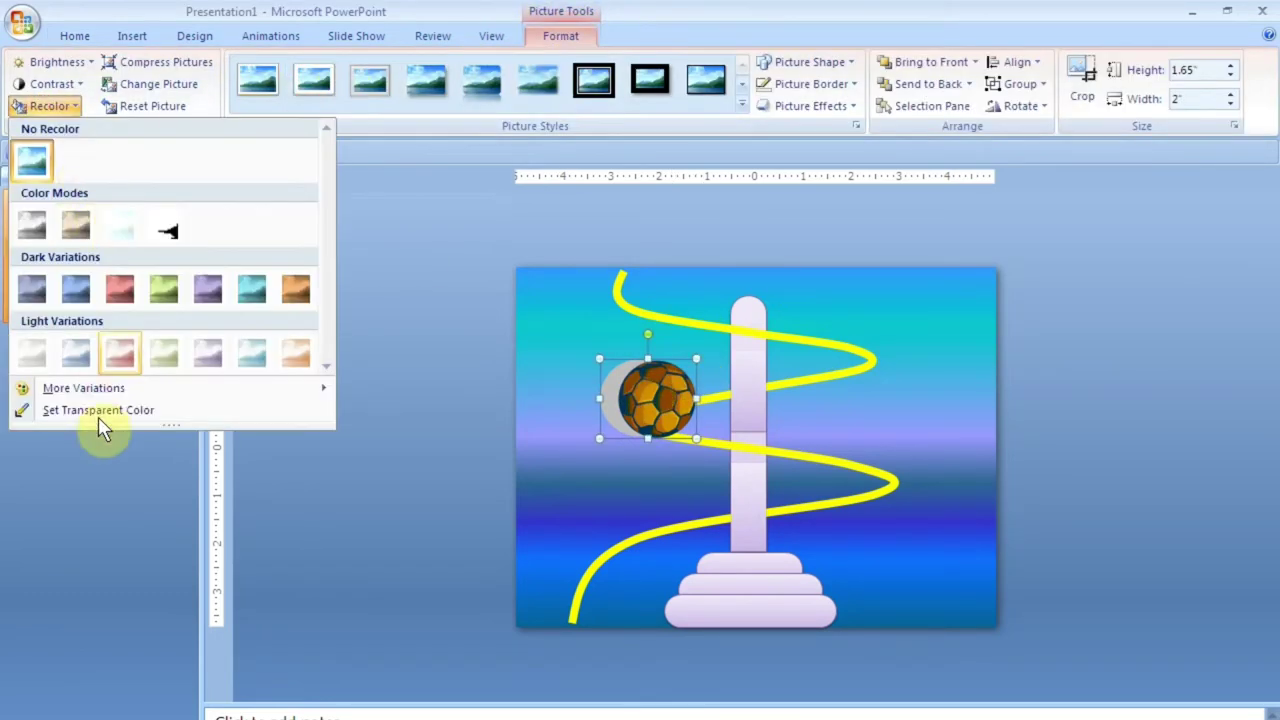
pyautogui.click(98, 412)
pyautogui.click(642, 402)
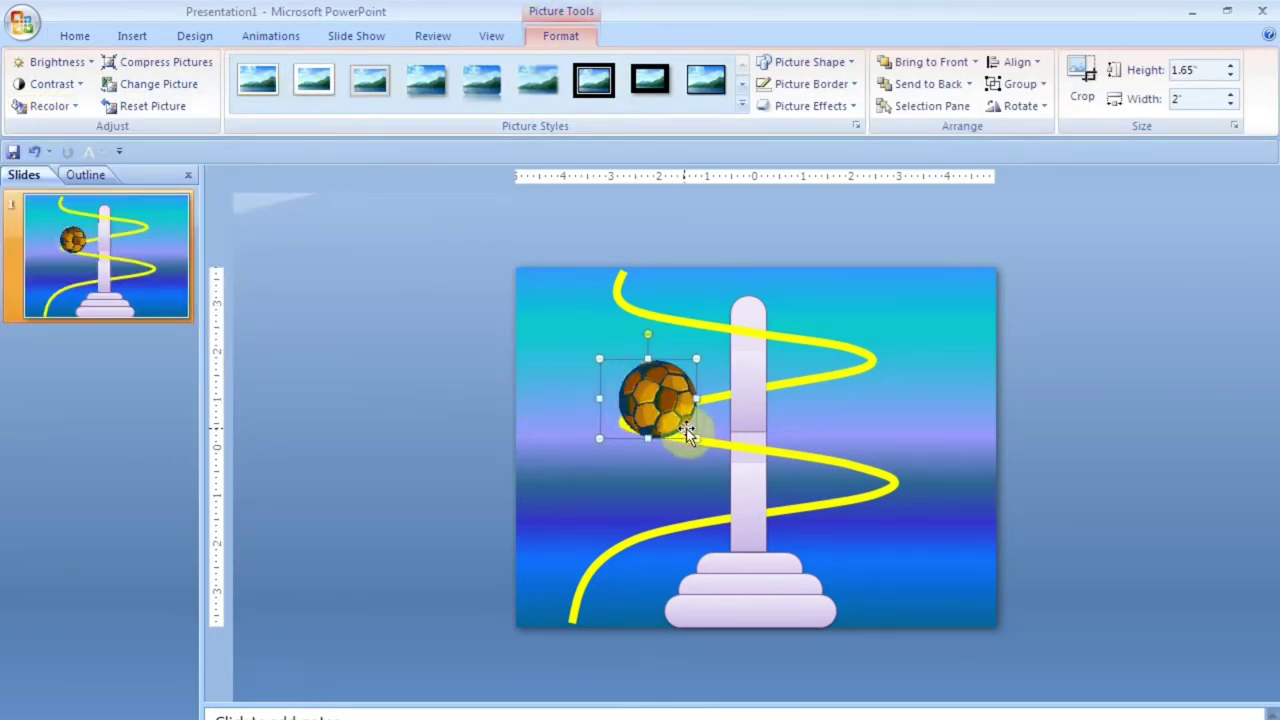
# Crop the empty left margin off the ball picture
pyautogui.click(1075, 88)
pyautogui.click(598, 395)
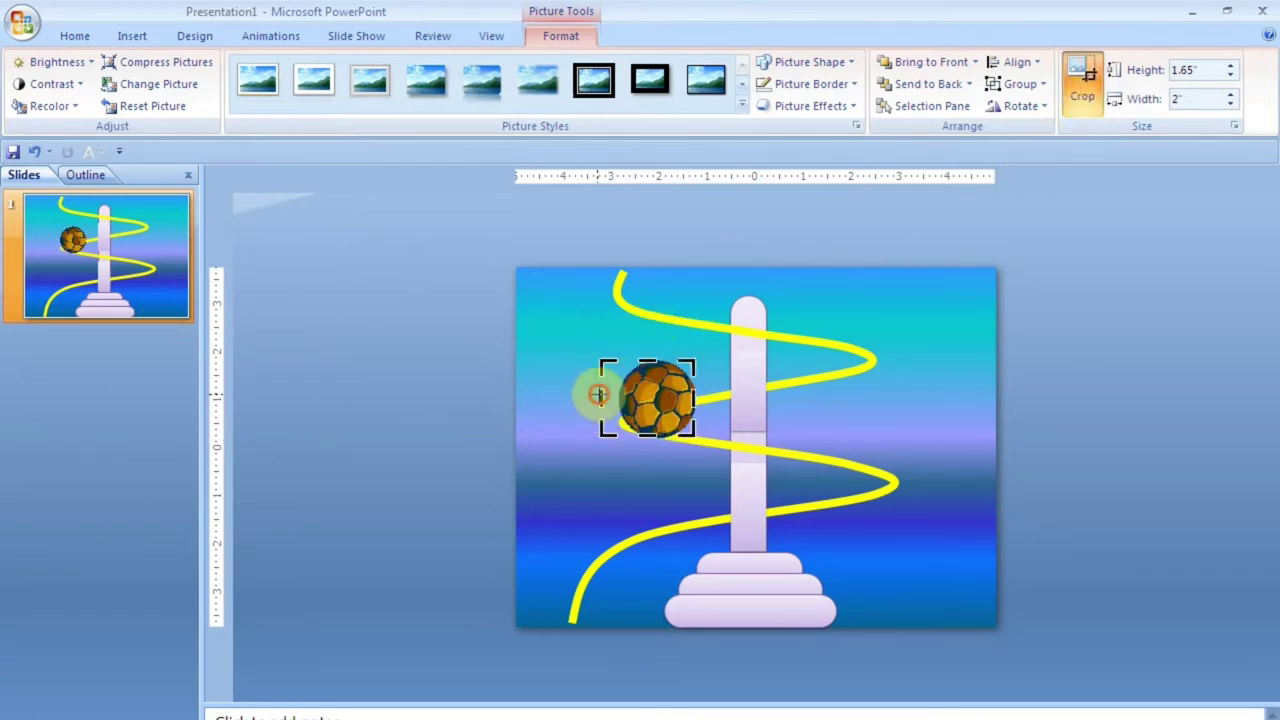
pyautogui.moveTo(608, 398); pyautogui.dragTo(612, 398)
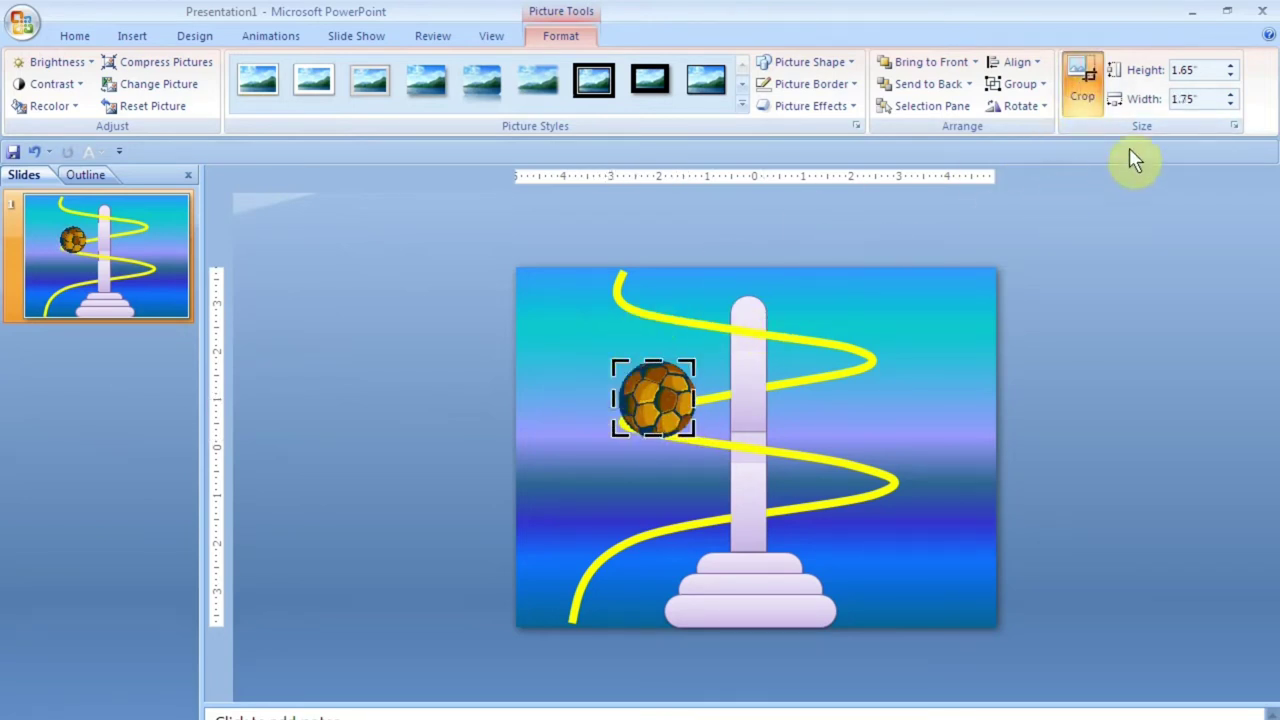
pyautogui.click(754, 407)
# Shrink the ball and position it just above the yellow track's top end
pyautogui.click(680, 410)
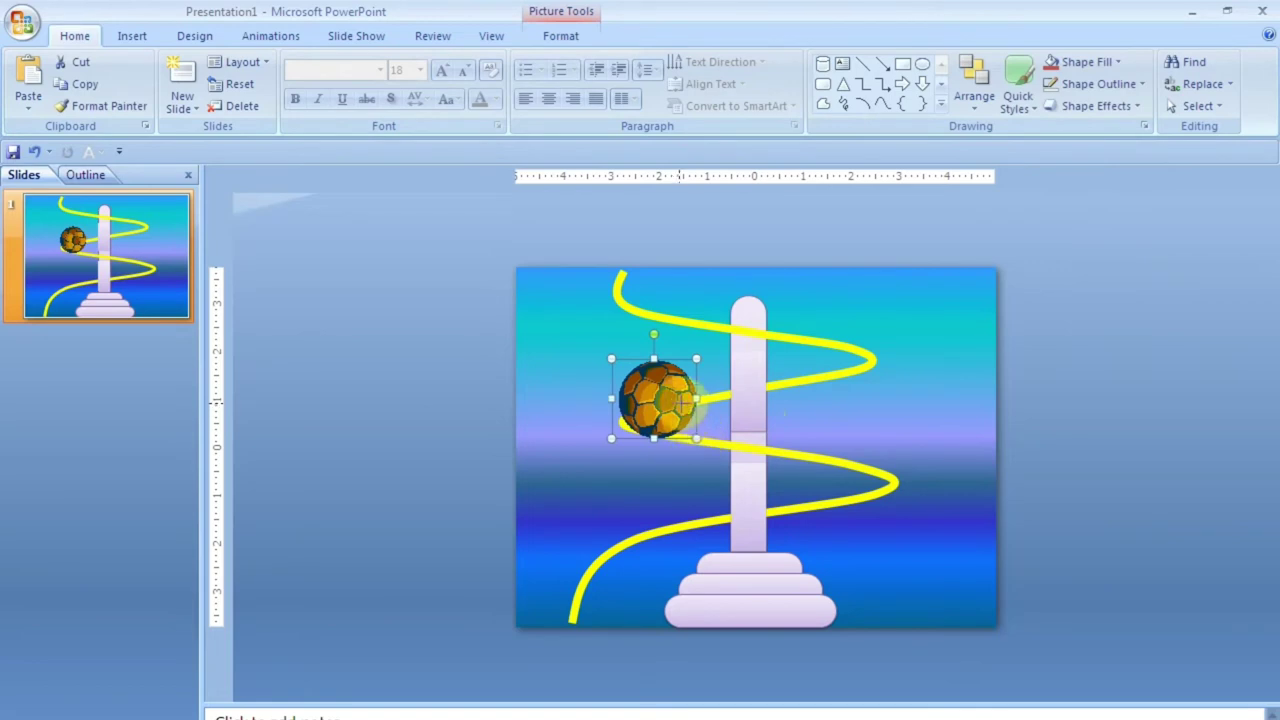
pyautogui.moveTo(697, 438); pyautogui.dragTo(645, 388)
pyautogui.click(628, 283)
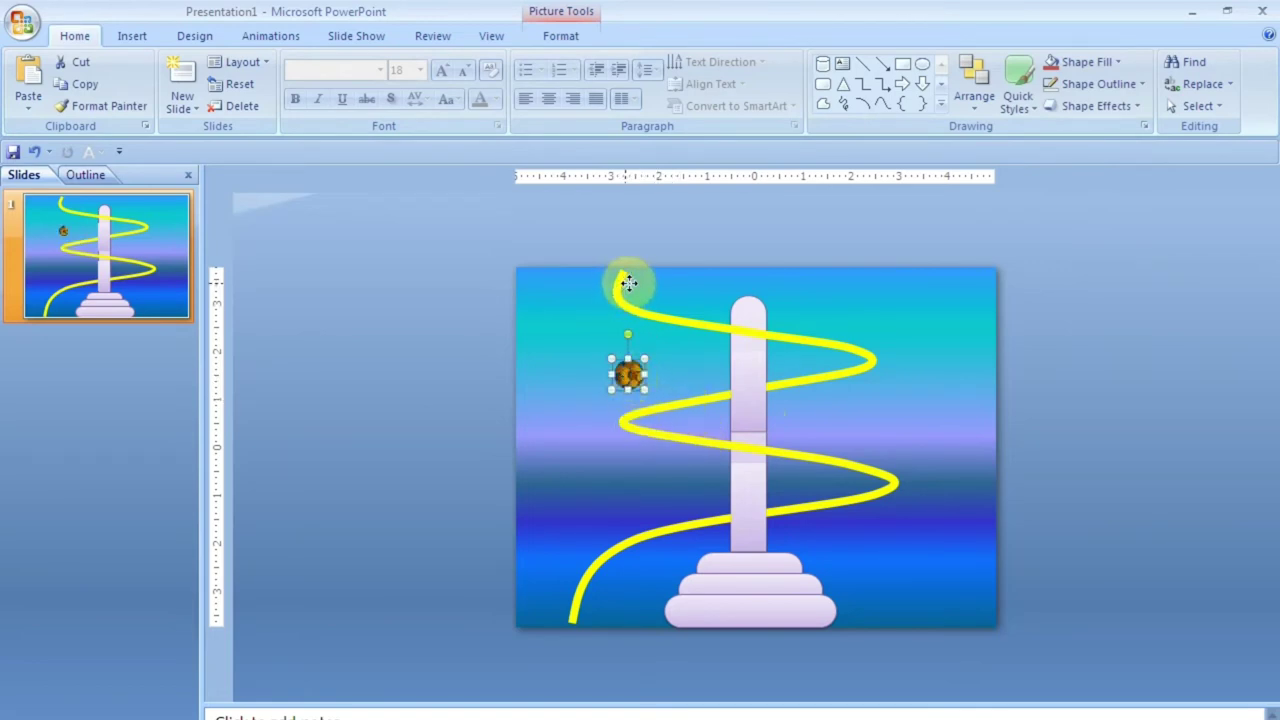
pyautogui.moveTo(628, 374); pyautogui.dragTo(632, 284)
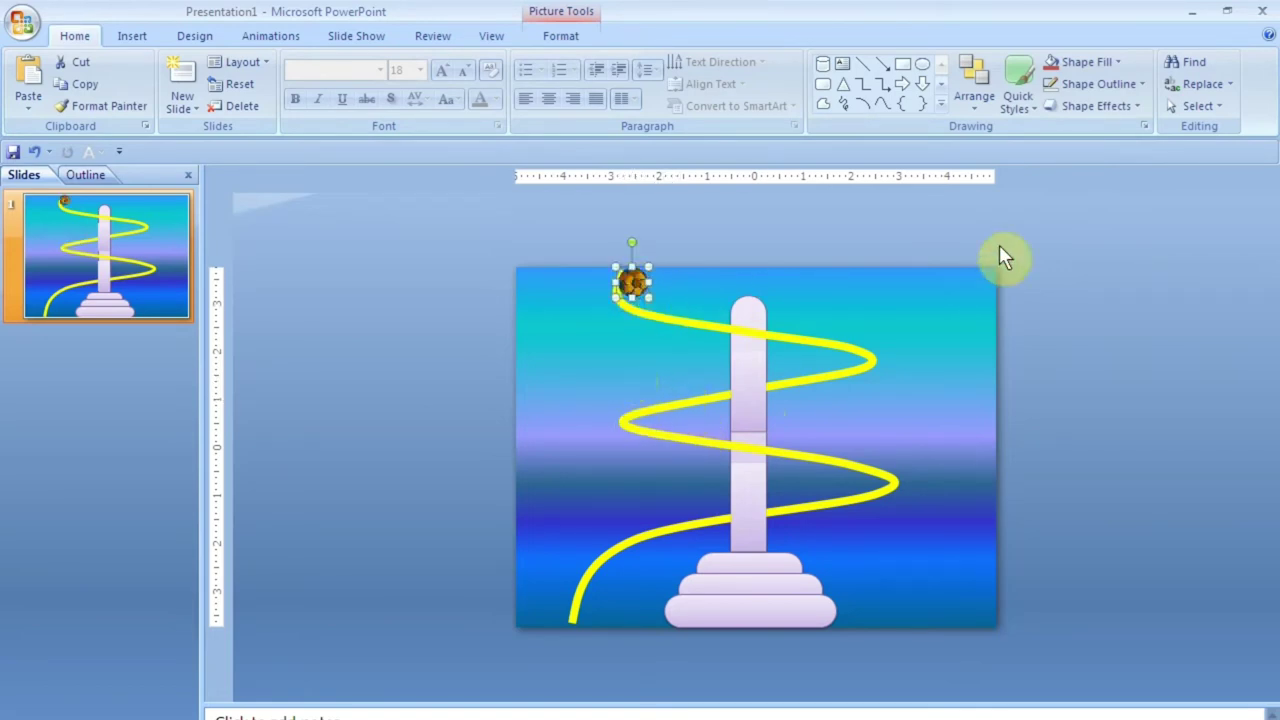
pyautogui.click(598, 265)
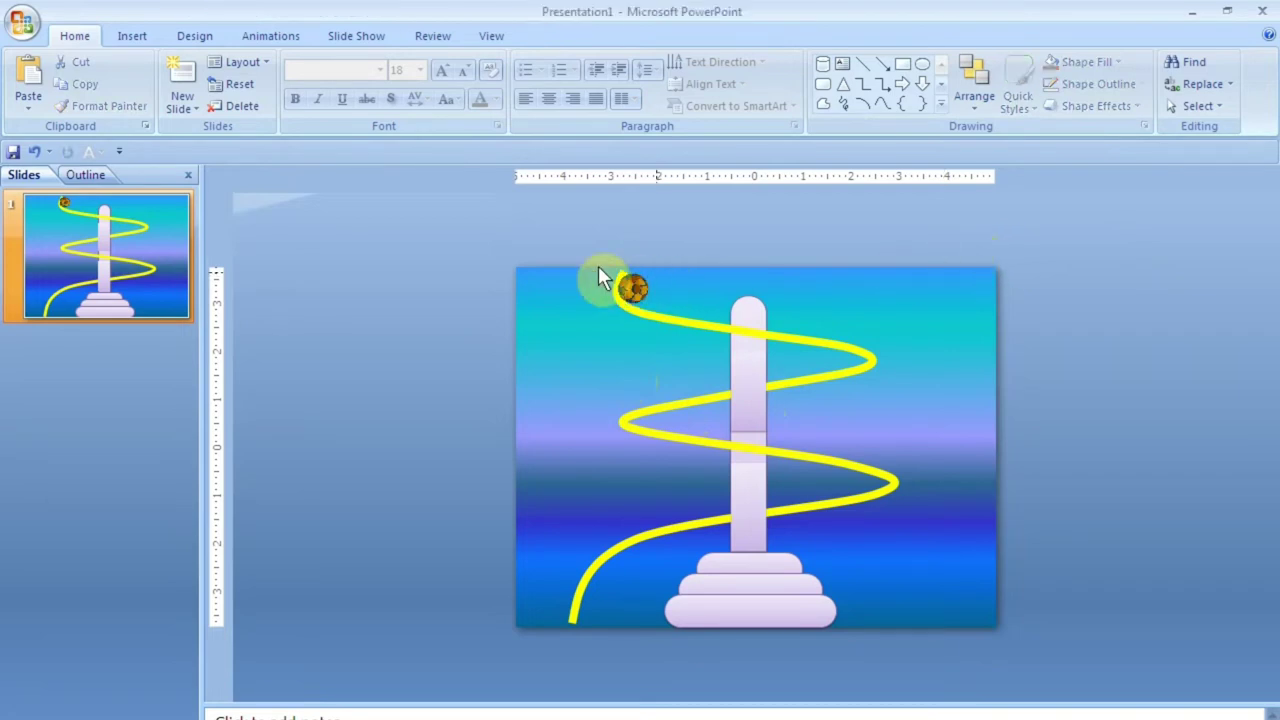
pyautogui.click(628, 283)
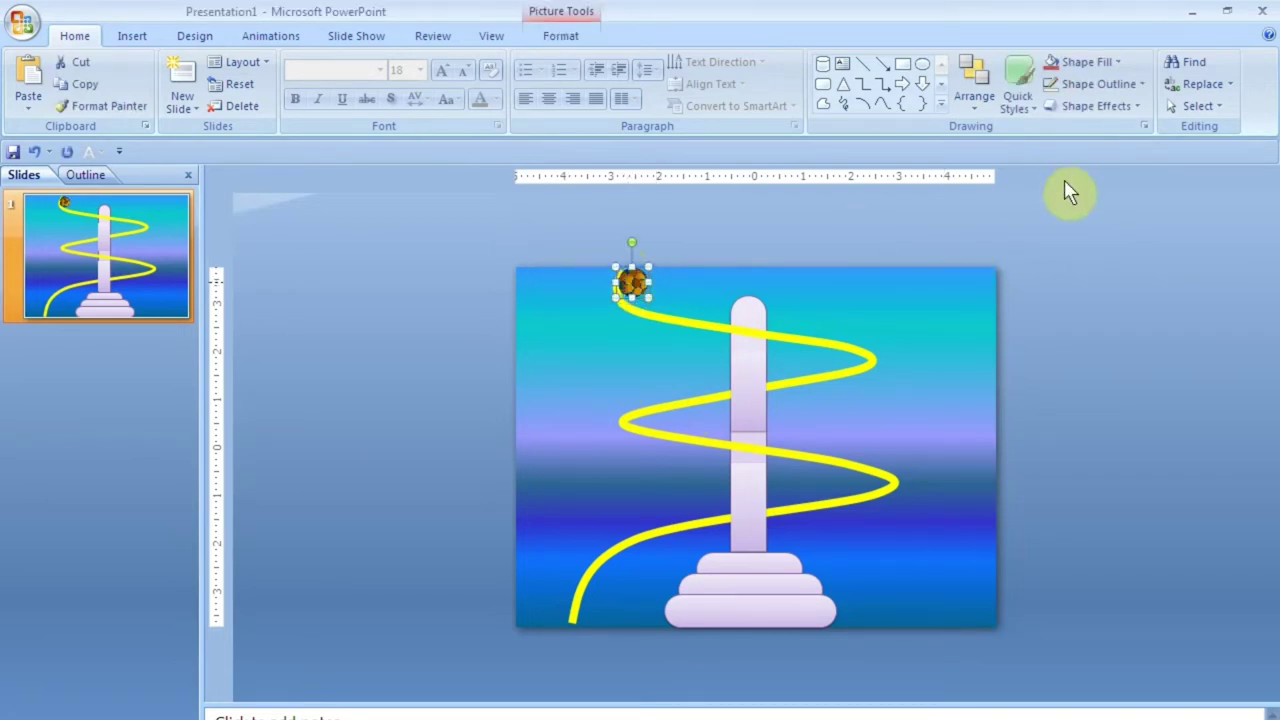
pyautogui.press('Up')
pyautogui.press('Up')
pyautogui.press('Up')
pyautogui.press('Up')
pyautogui.press('Up')
pyautogui.press('Up')
pyautogui.press('Right')
pyautogui.press('Right')
pyautogui.press('Up')
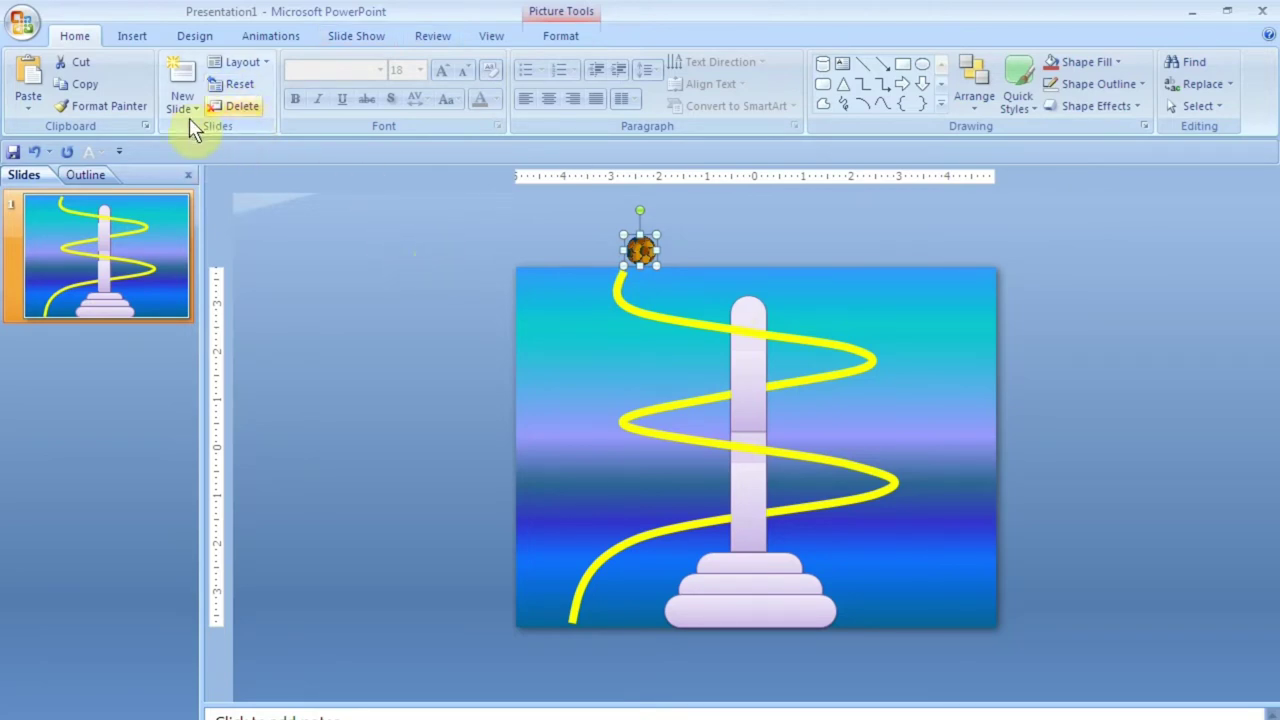
# Give the ball a Scribble custom motion path tracing the yellow spiral from top to bottom
pyautogui.click(128, 99)
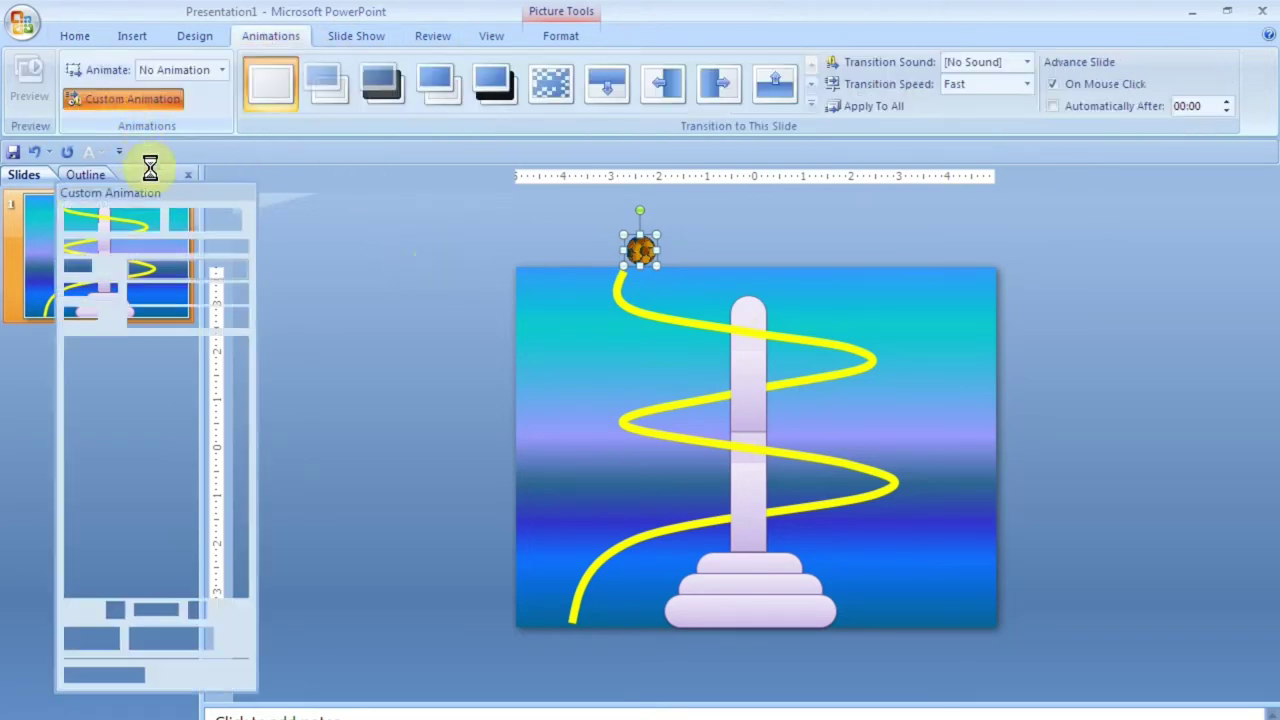
pyautogui.click(138, 224)
pyautogui.moveTo(100, 312)
pyautogui.moveTo(243, 500)
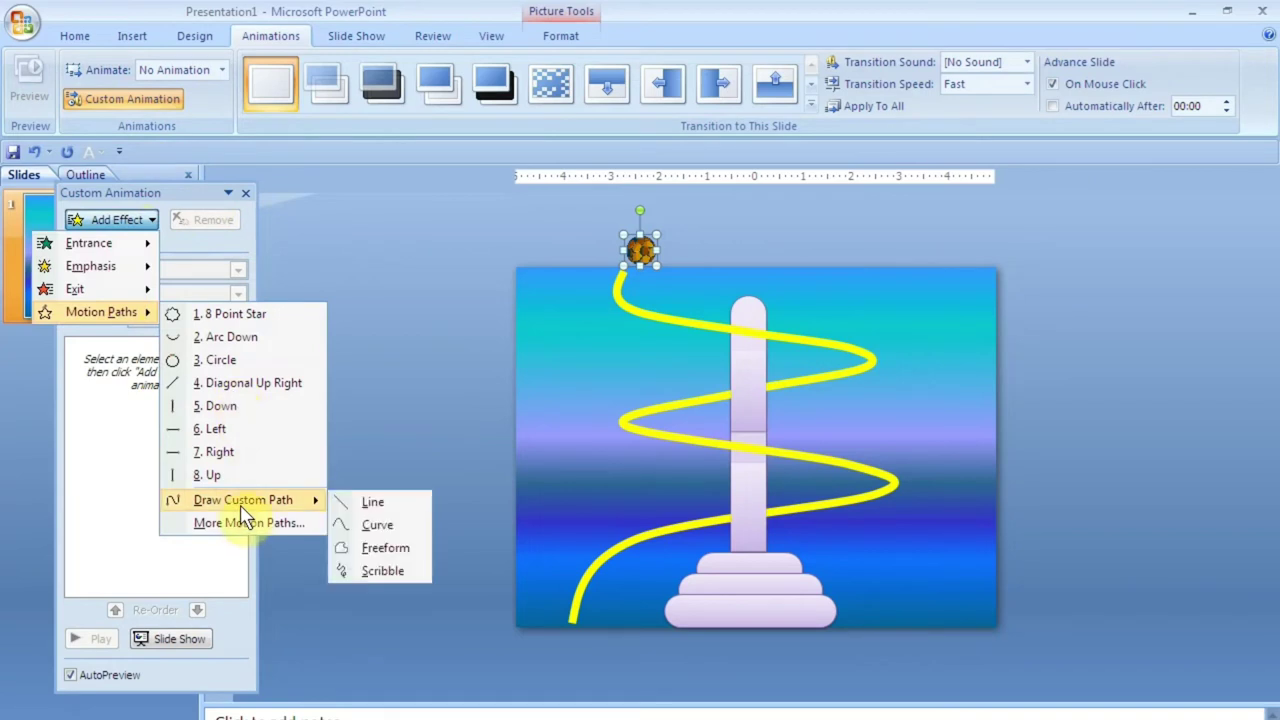
pyautogui.click(362, 546)
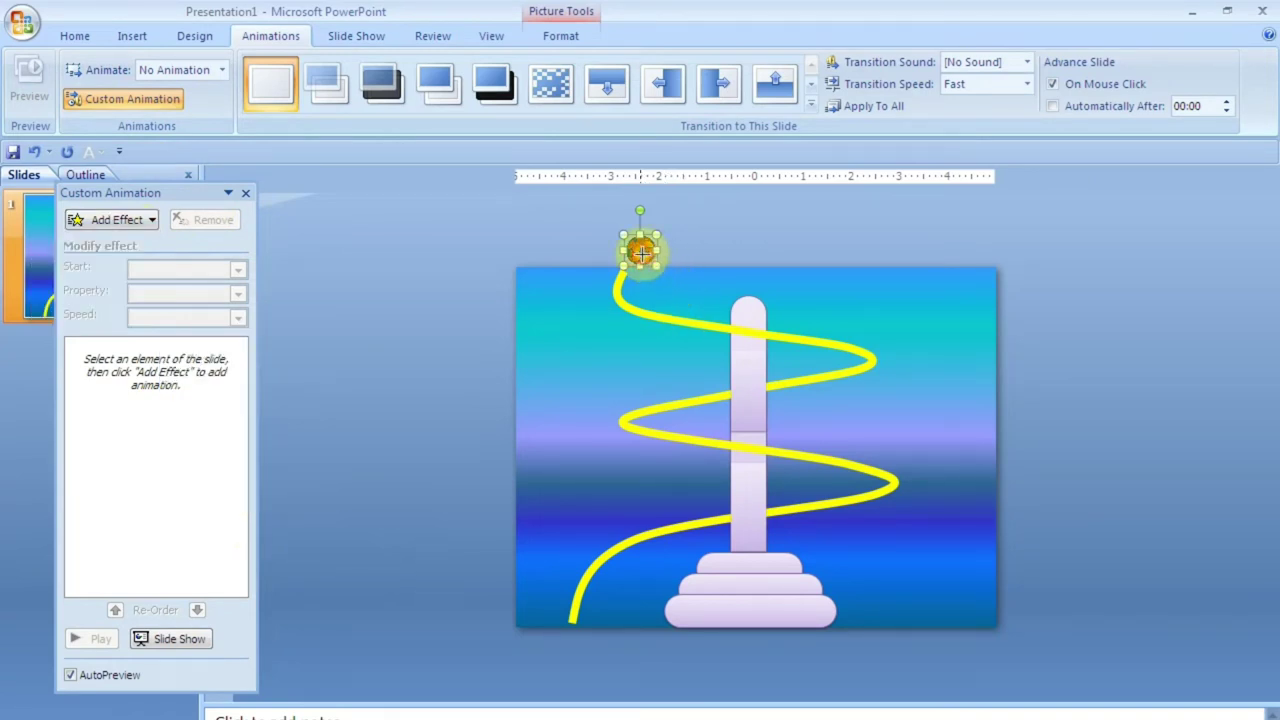
pyautogui.click(629, 285)
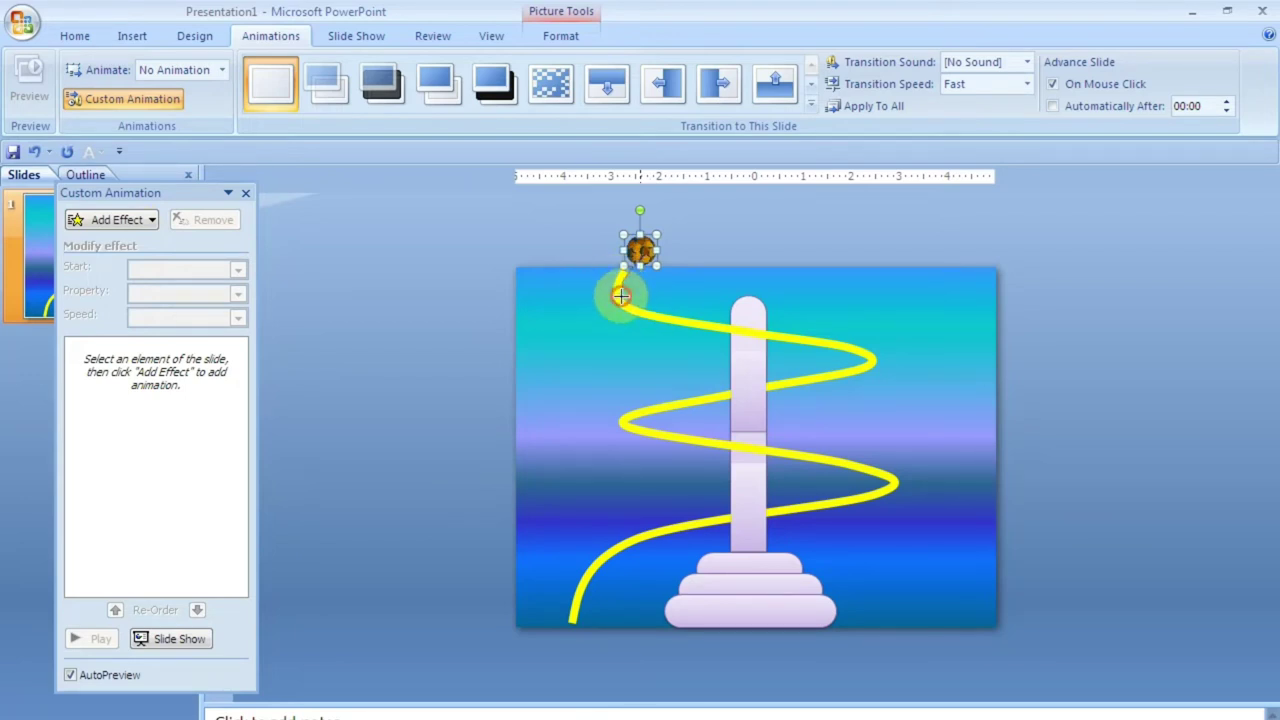
pyautogui.moveTo(639, 308)
pyautogui.mouseDown()
pyautogui.moveTo(862, 355)
pyautogui.moveTo(628, 420)
pyautogui.moveTo(857, 463)
pyautogui.moveTo(866, 452)
pyautogui.moveTo(894, 471)
pyautogui.moveTo(803, 514)
pyautogui.moveTo(866, 496)
pyautogui.moveTo(709, 509)
pyautogui.moveTo(606, 537)
pyautogui.moveTo(634, 532)
pyautogui.moveTo(571, 569)
pyautogui.moveTo(562, 650)
pyautogui.mouseUp()
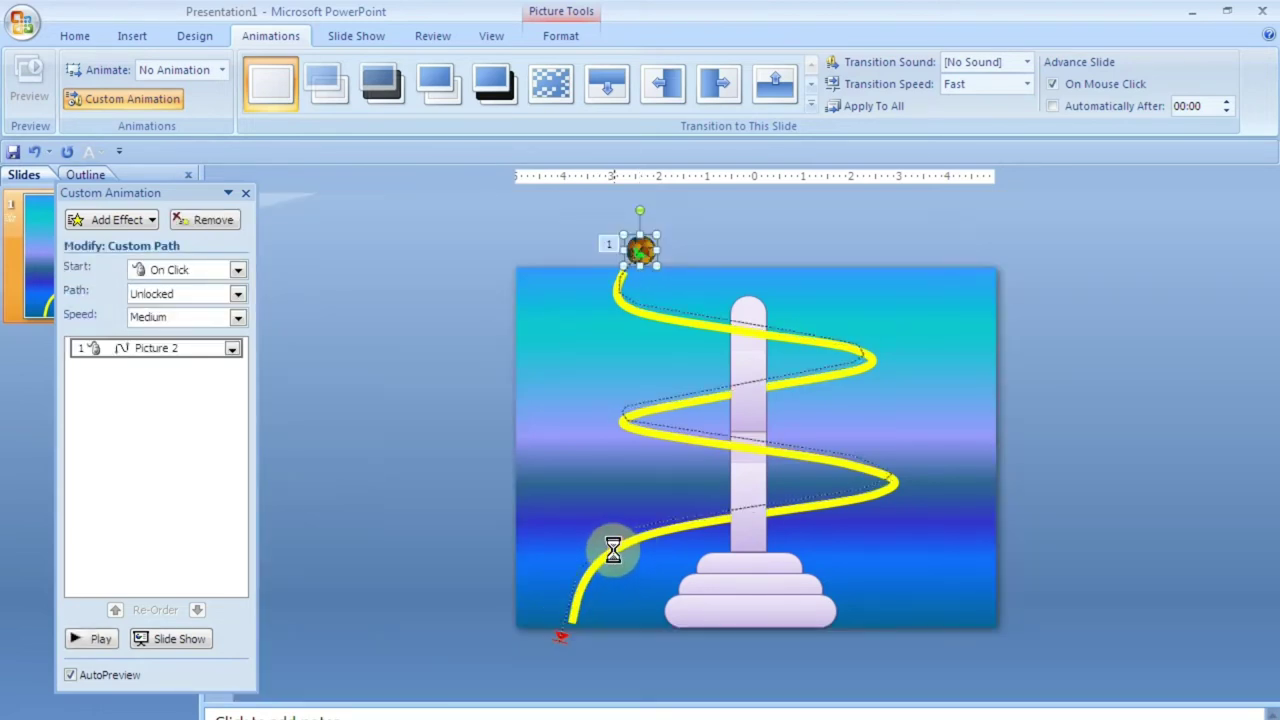
# Open the Timing settings of the ball's Picture 2 path animation
pyautogui.click(700, 210)
pyautogui.click(640, 246)
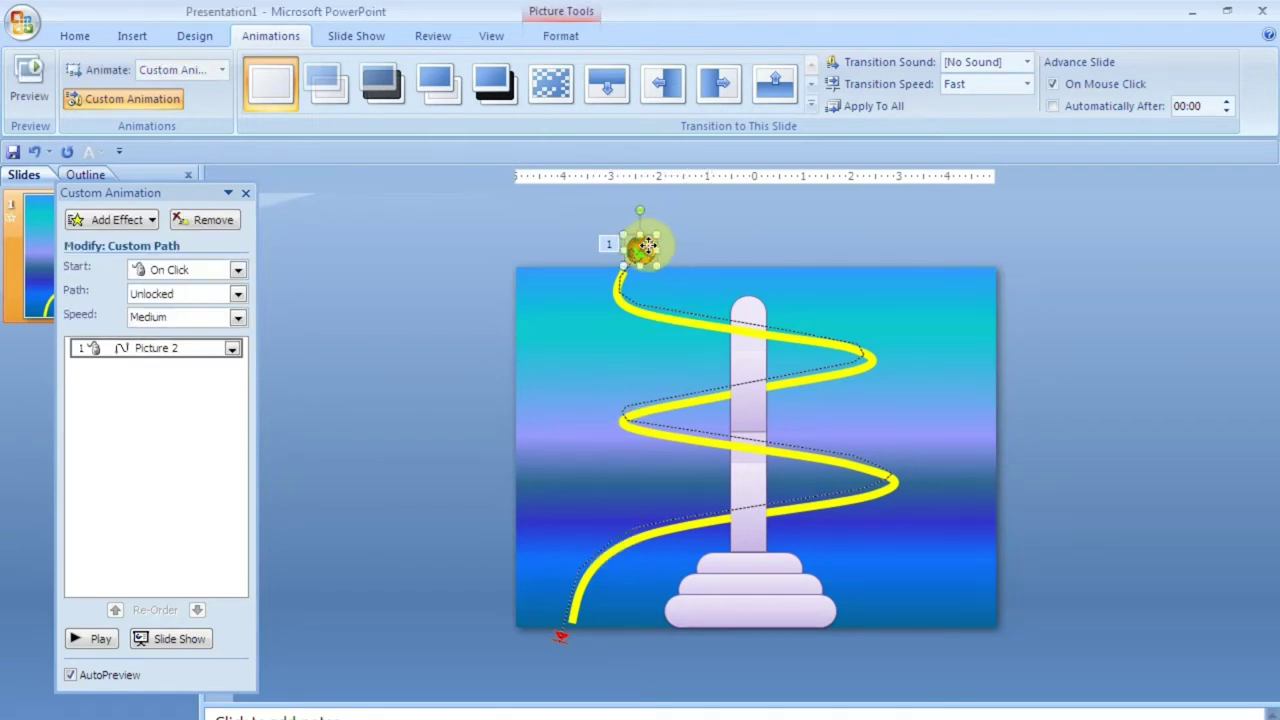
pyautogui.click(157, 347)
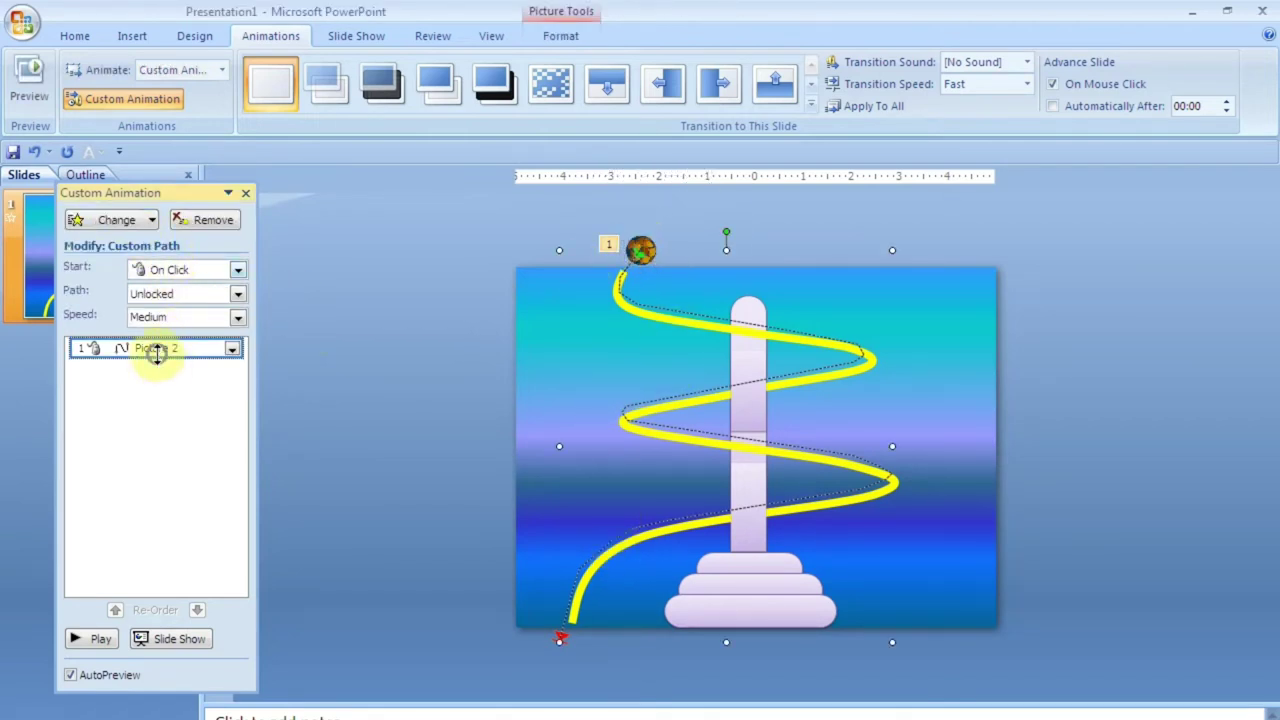
pyautogui.click(491, 269)
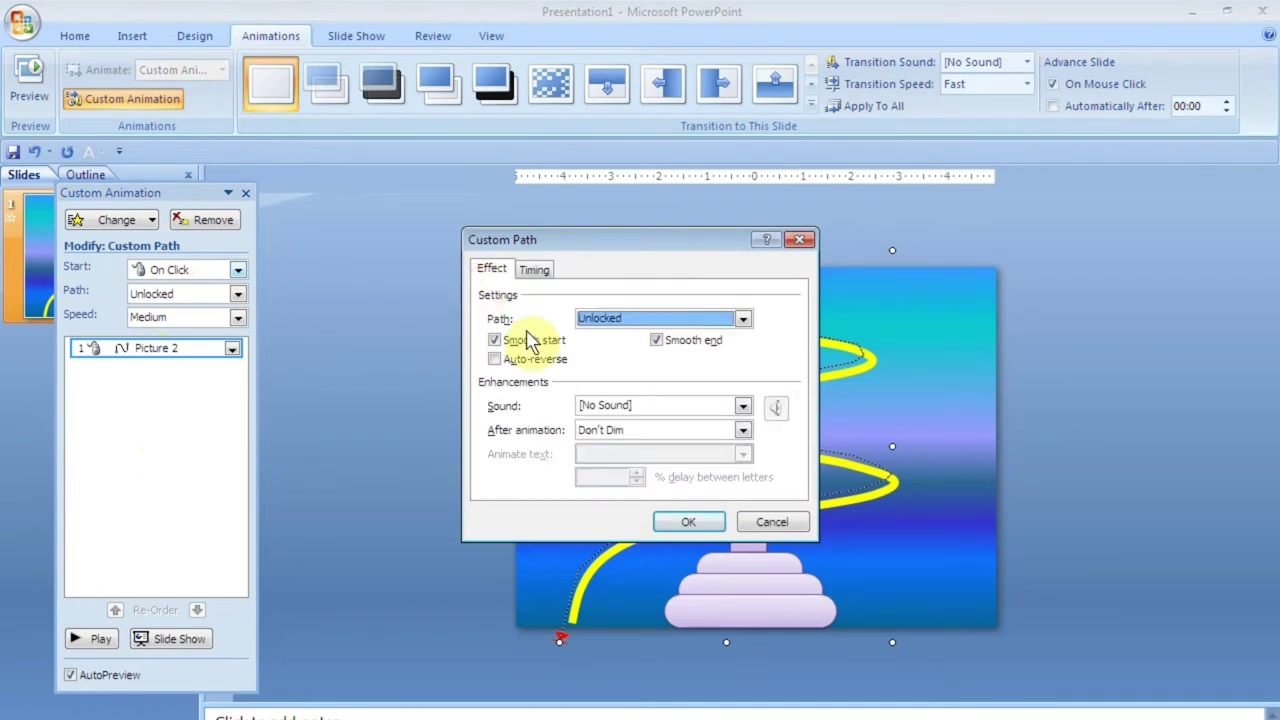
pyautogui.click(494, 340)
pyautogui.click(656, 340)
# Set the path to start With Previous, speed 20, repeating Until End of Slide
pyautogui.click(534, 269)
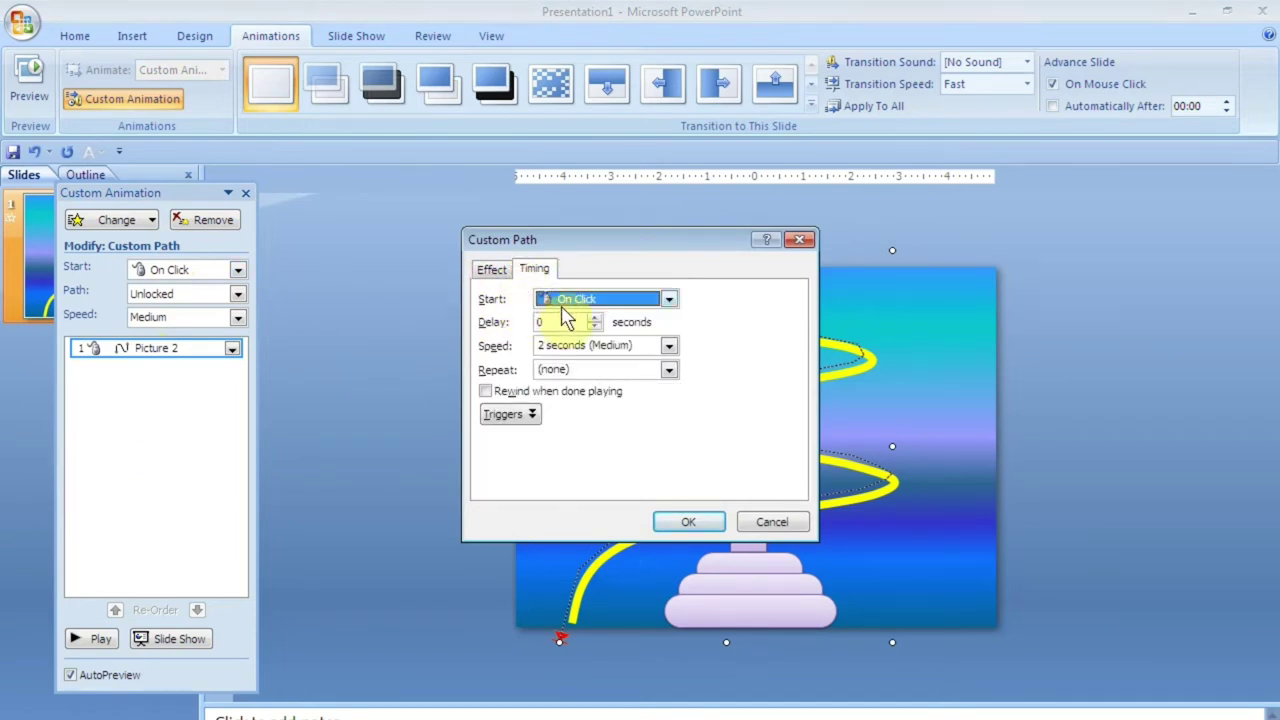
pyautogui.click(572, 298)
pyautogui.click(564, 338)
pyautogui.click(632, 345)
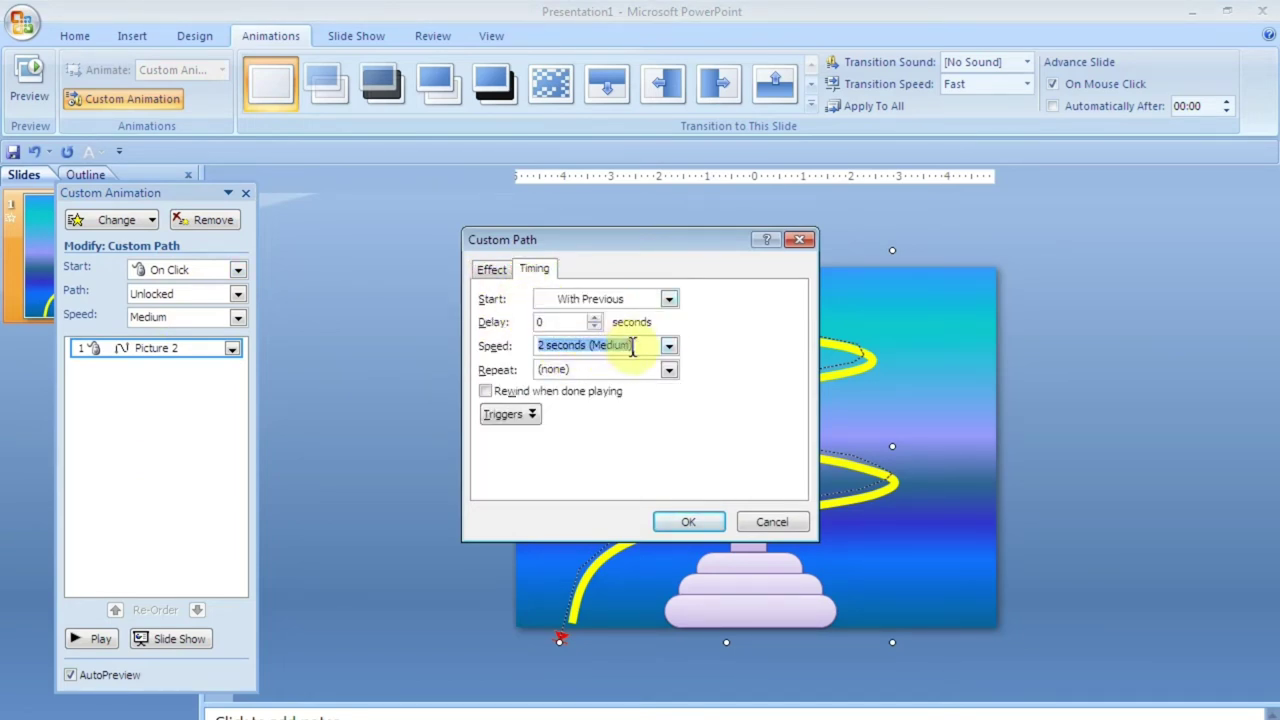
pyautogui.write('20')
pyautogui.click(668, 369)
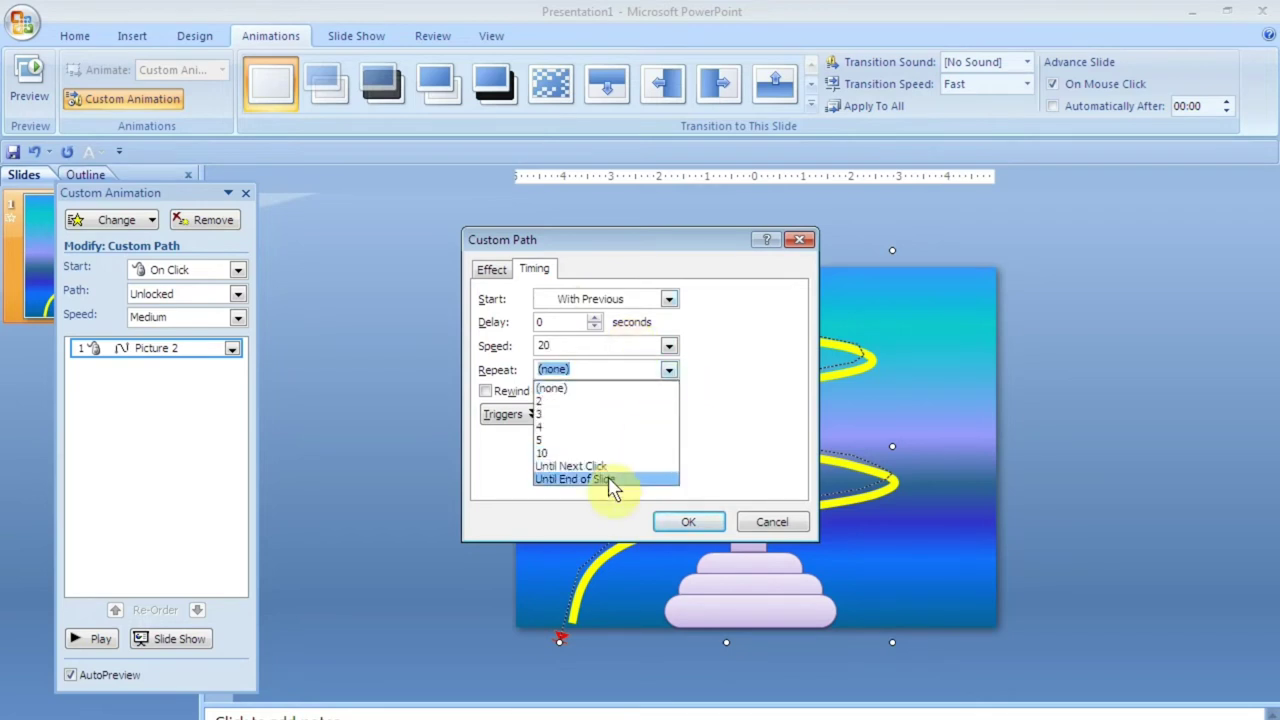
pyautogui.click(595, 481)
pyautogui.click(683, 524)
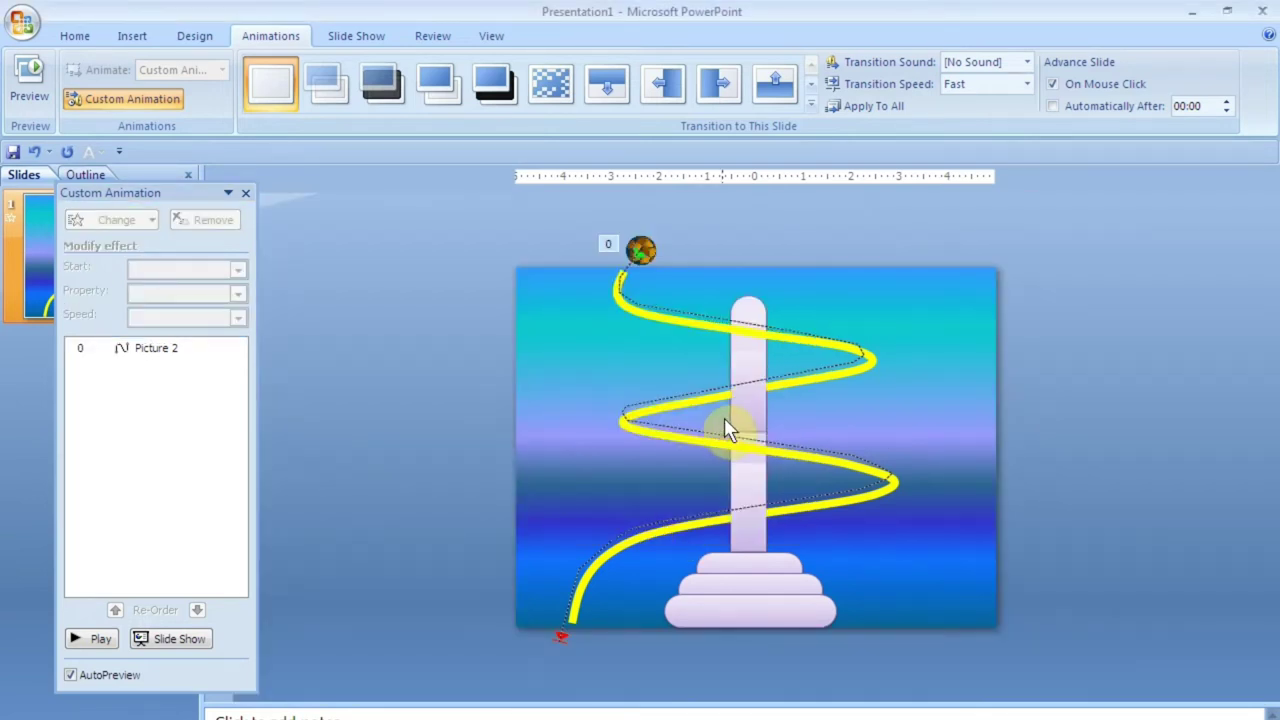
# Duplicate the yellow spiral track with Ctrl+D and nudge the copy down
pyautogui.click(712, 428)
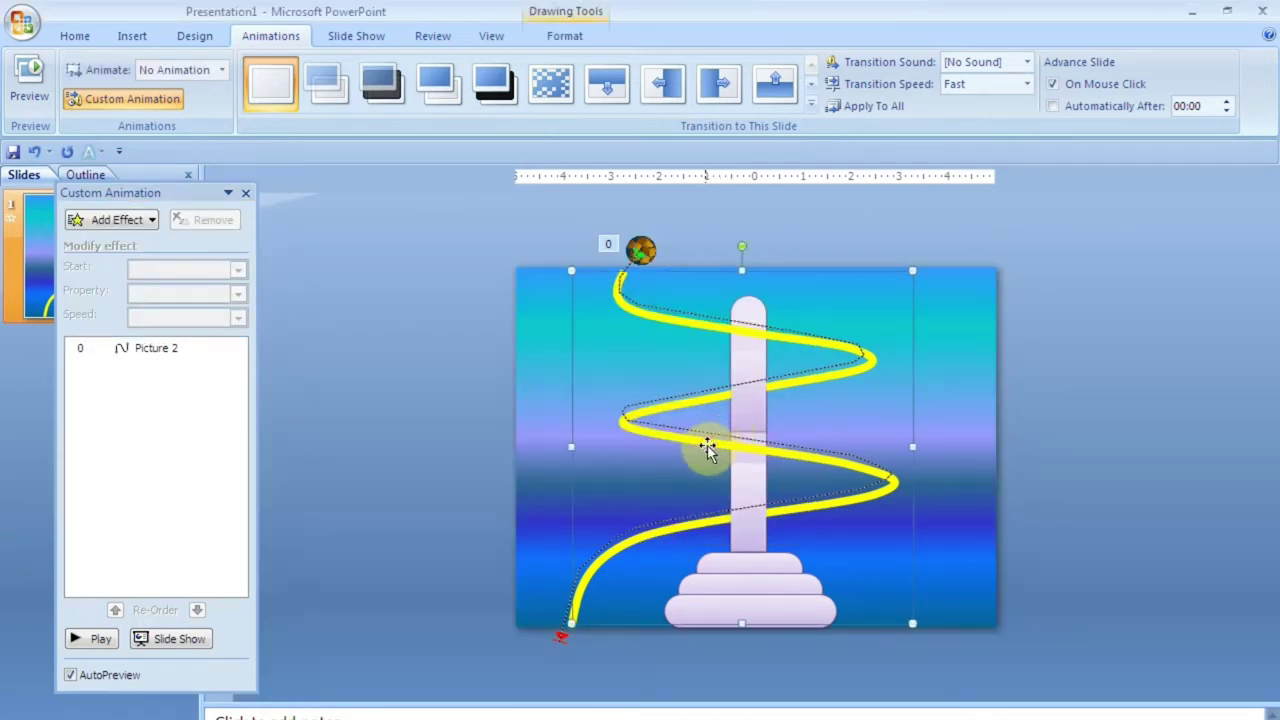
pyautogui.hotkey('ctrl', 'd')
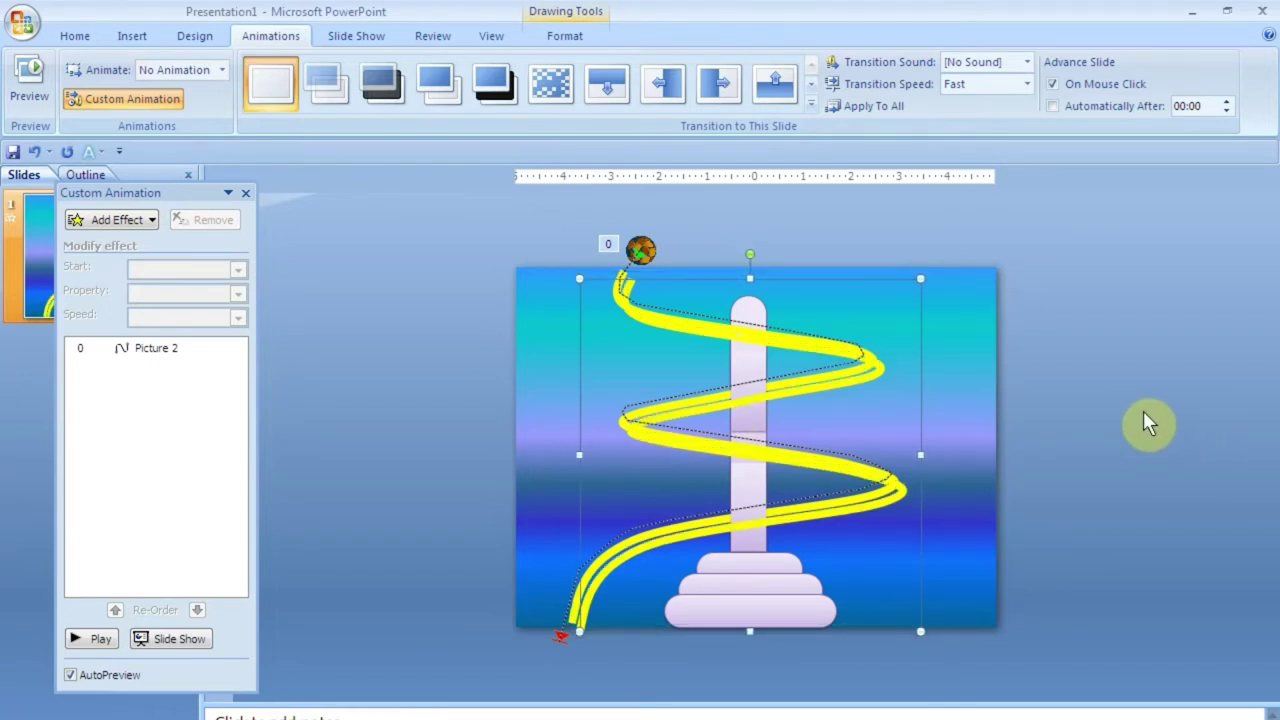
pyautogui.press('Down')
pyautogui.press('Down')
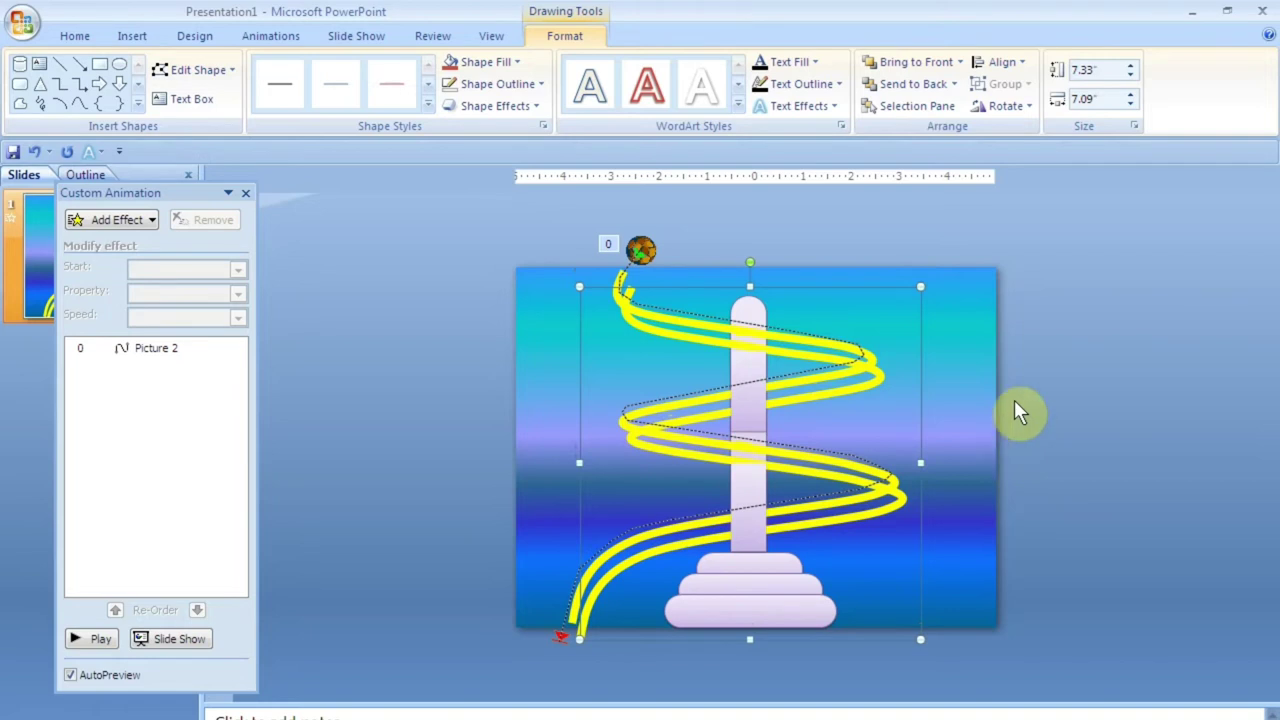
pyautogui.press('Escape')
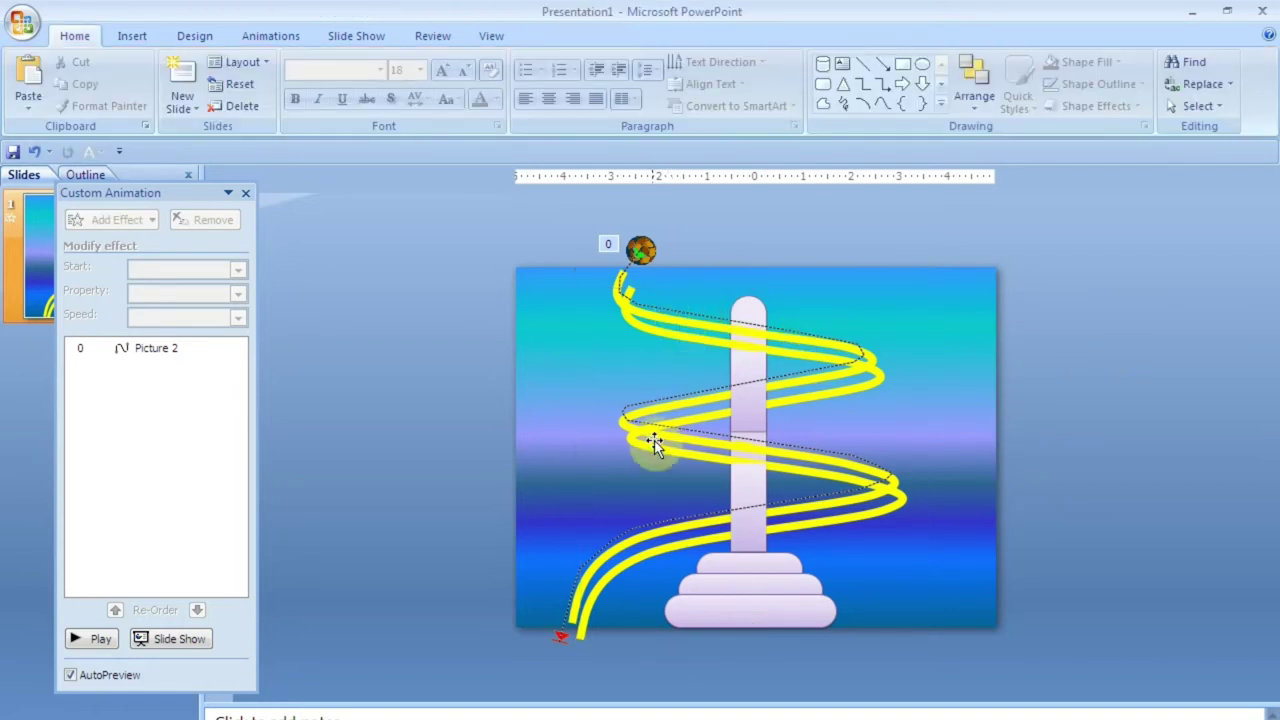
# Colour the copied spiral's outline dark red
pyautogui.doubleClick(606, 354)
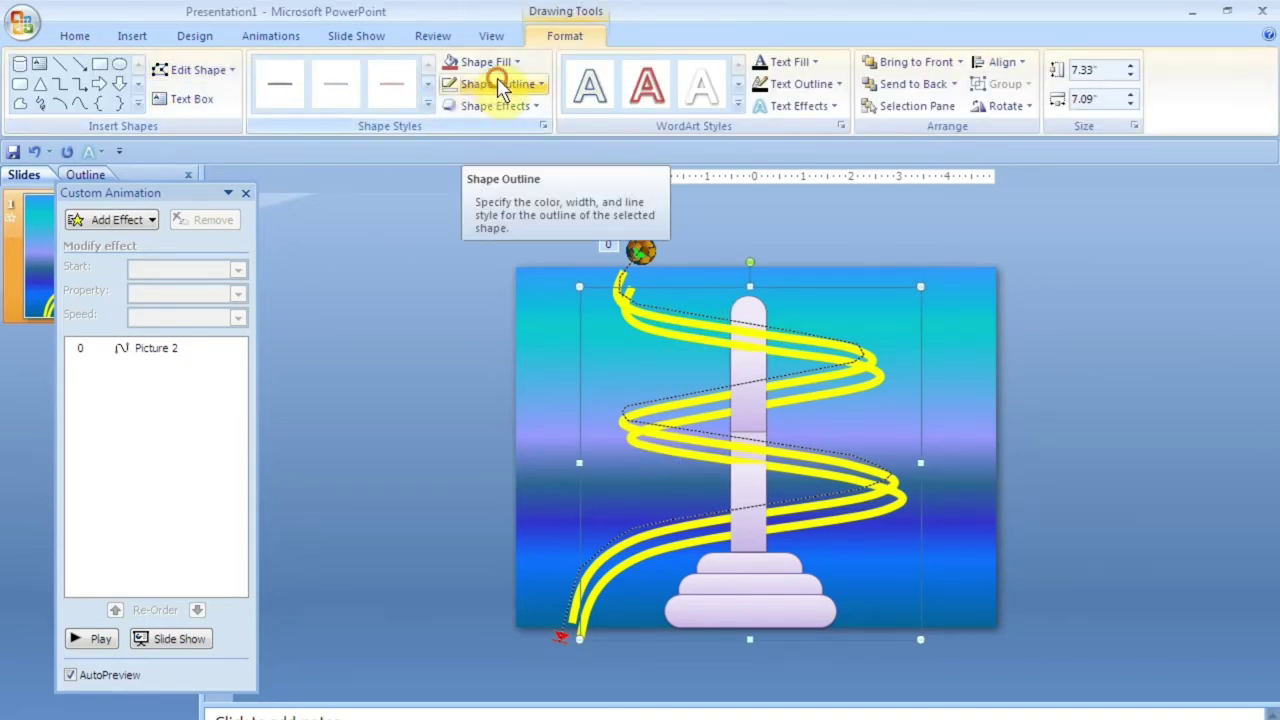
pyautogui.click(497, 84)
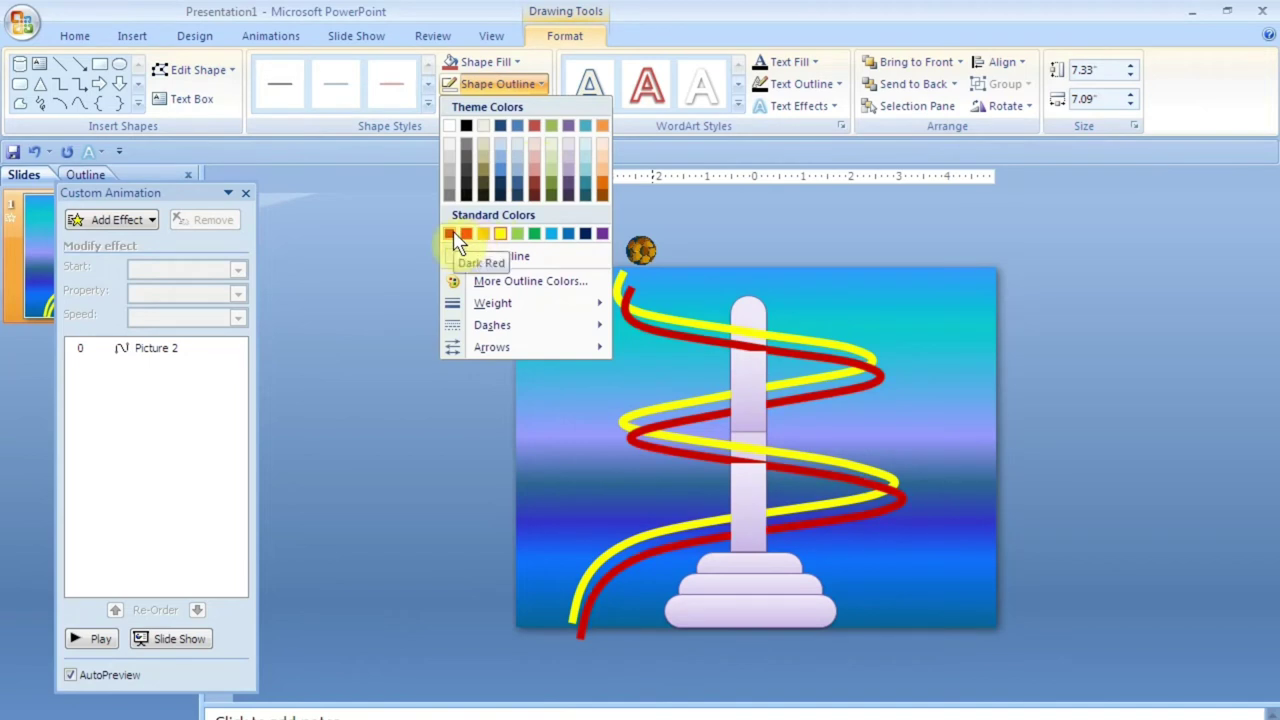
pyautogui.click(454, 234)
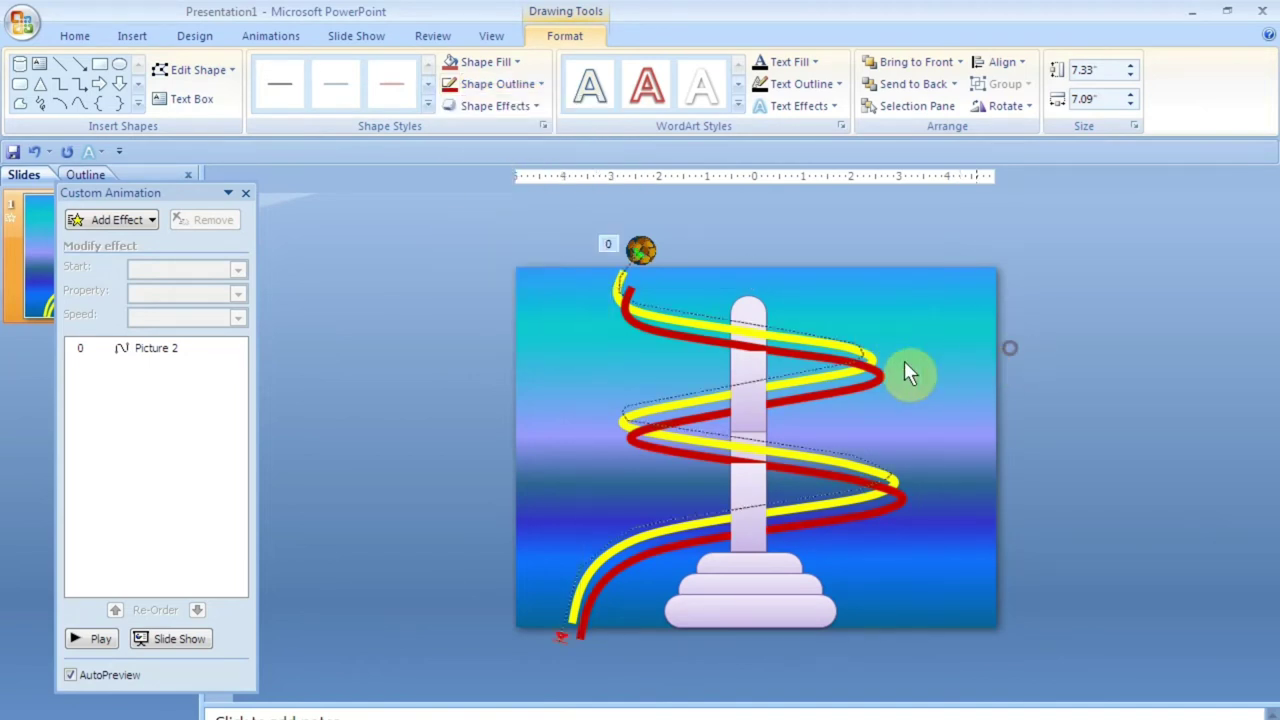
pyautogui.click(904, 360)
# Check the lower and upper pillar segments, then nudge the ball's motion path slightly down
pyautogui.click(749, 462)
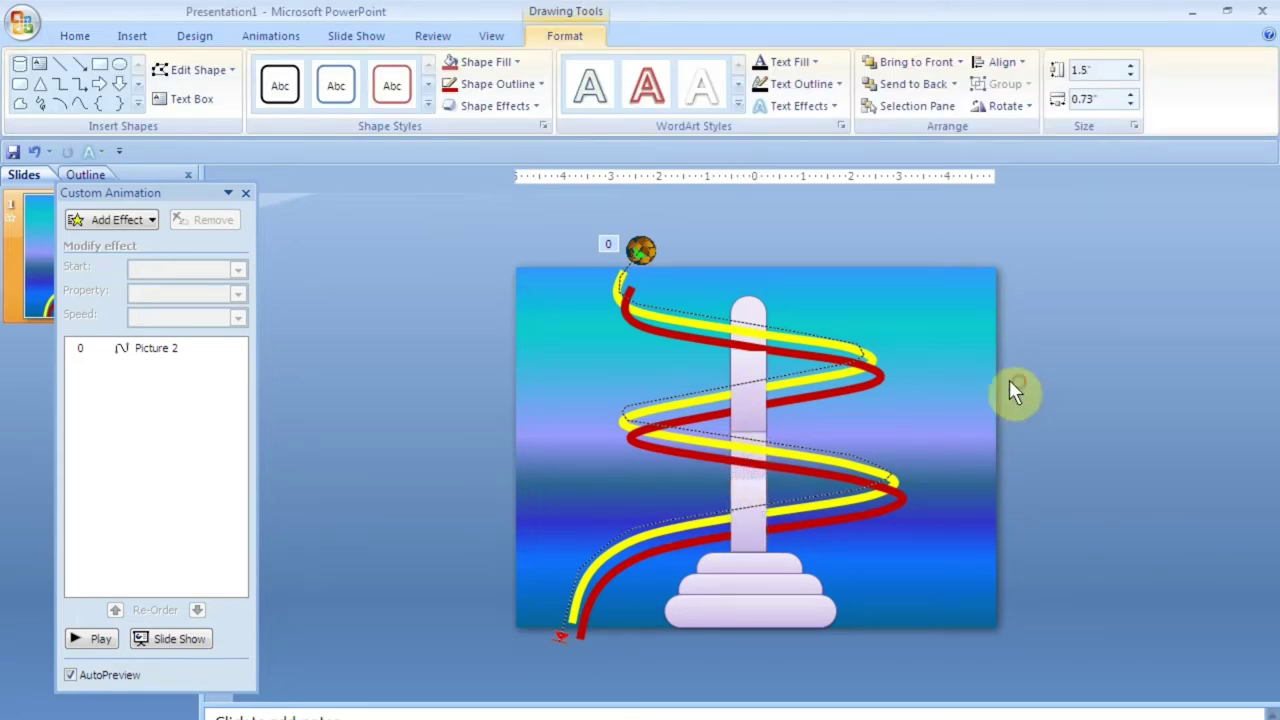
pyautogui.click(1009, 379)
pyautogui.click(745, 360)
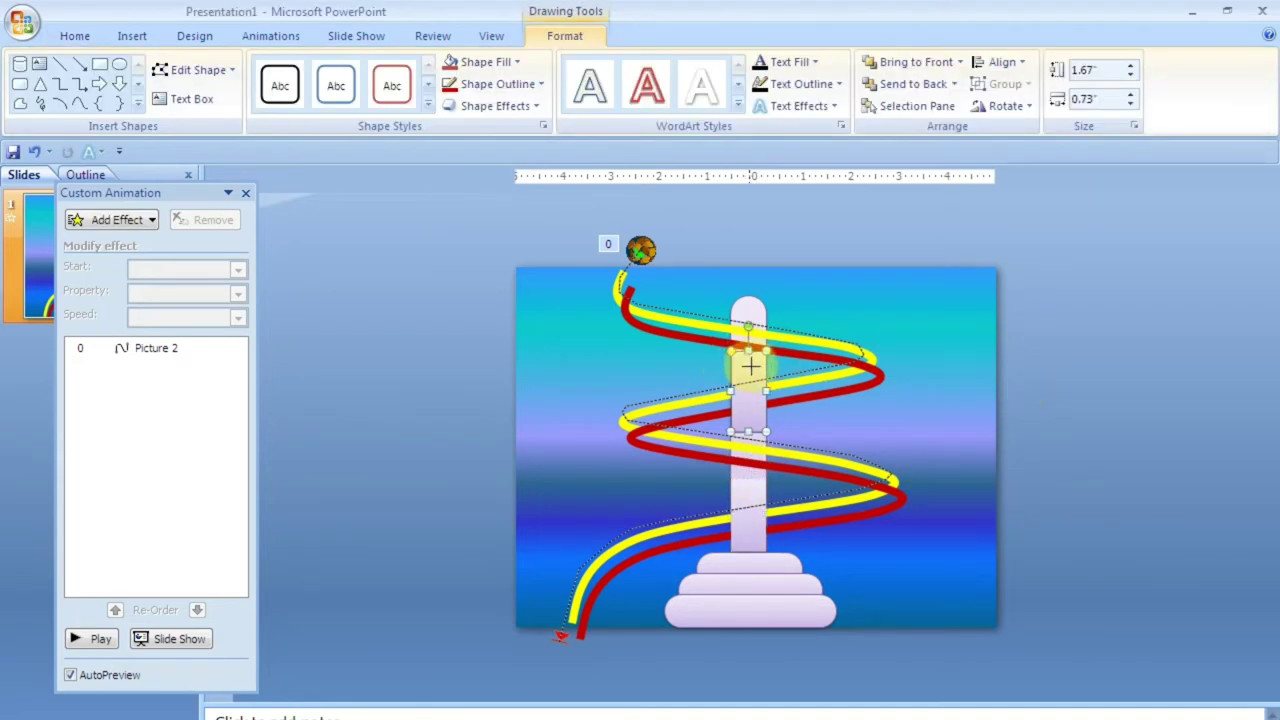
pyautogui.click(987, 345)
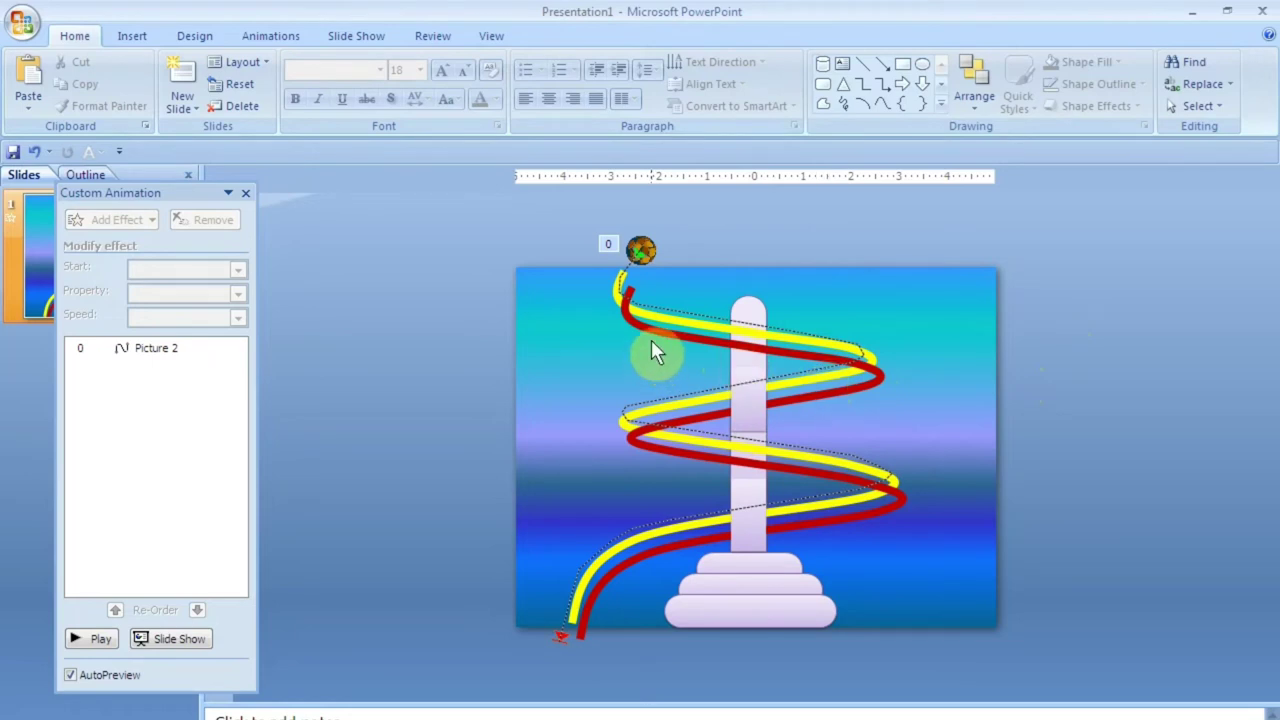
pyautogui.click(641, 304)
pyautogui.press('Down')
pyautogui.press('Down')
pyautogui.press('Down')
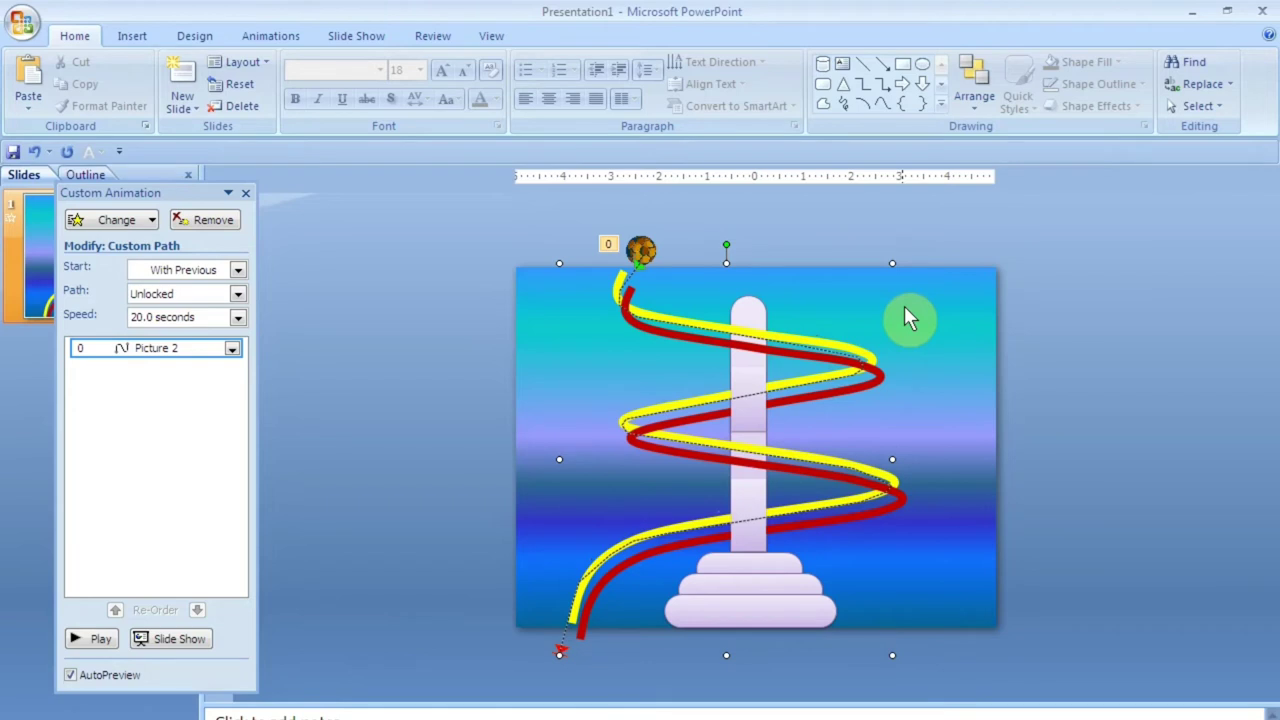
# Nudge the yellow spiral with the arrow keys until it covers the red copy
pyautogui.click(1074, 397)
pyautogui.click(670, 399)
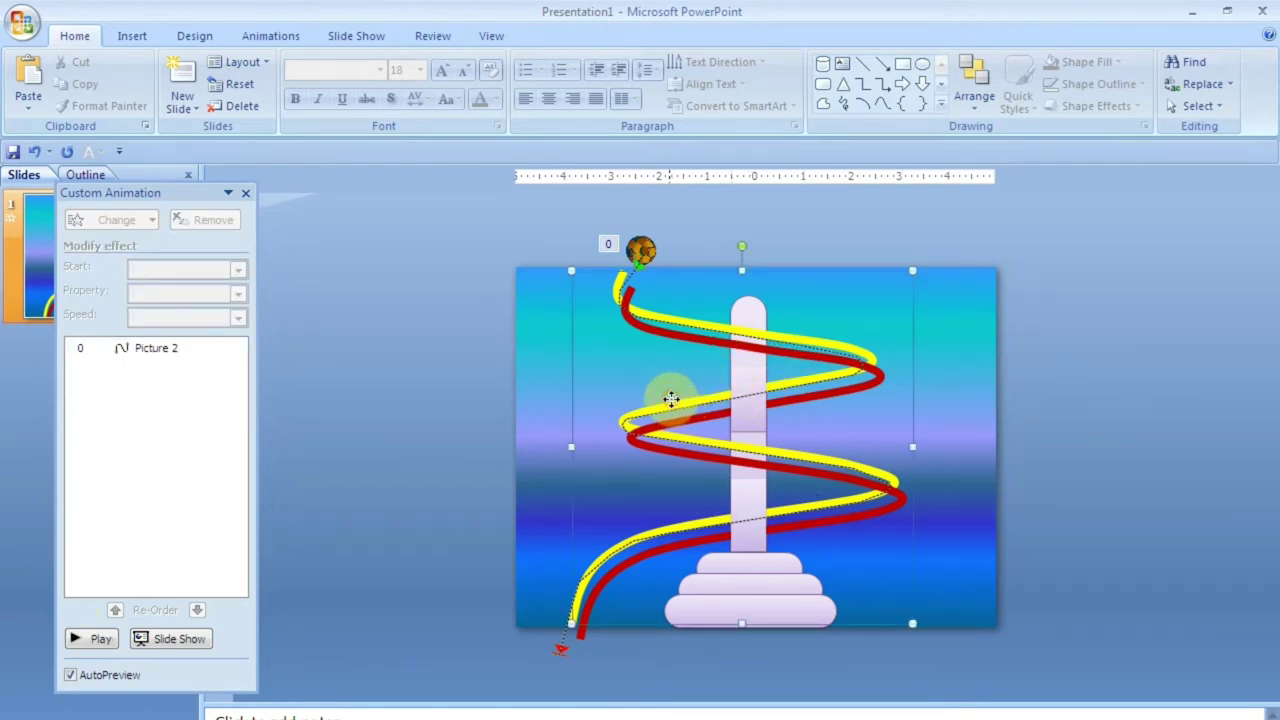
pyautogui.press('Down')
pyautogui.press('Down')
pyautogui.press('Right')
pyautogui.press('Right')
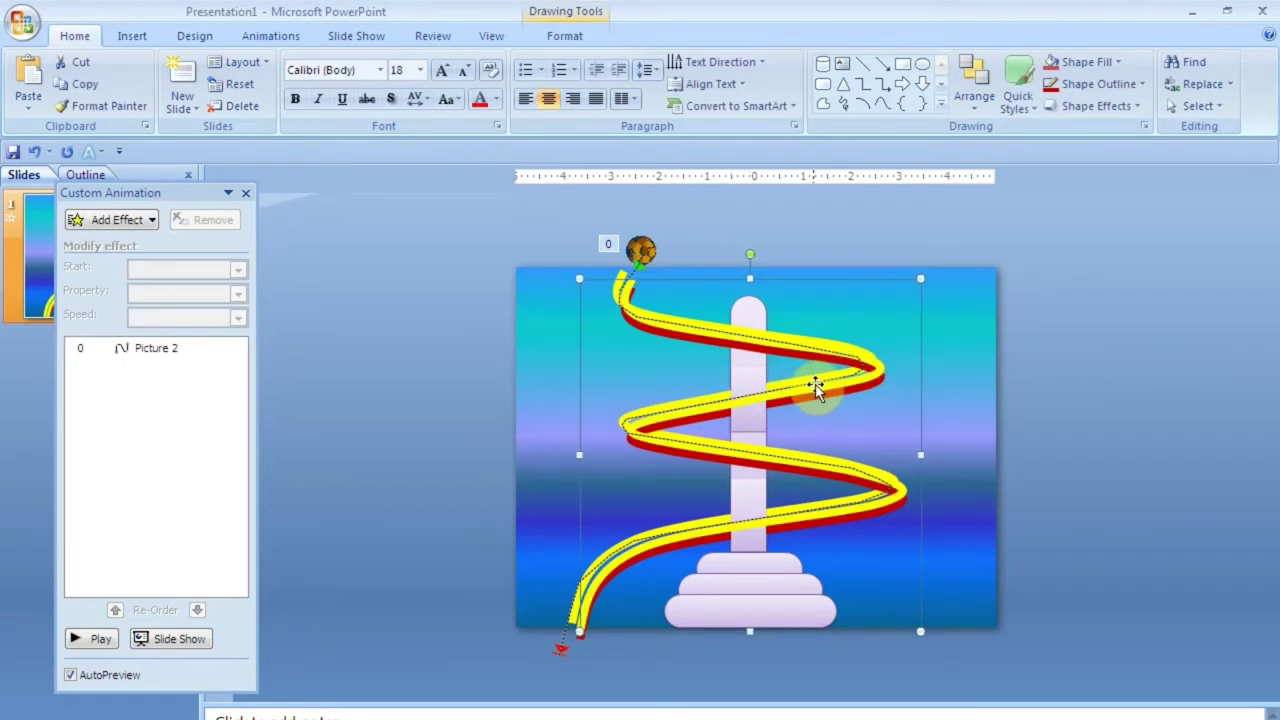
pyautogui.press('Right')
pyautogui.press('Right')
pyautogui.press('Left')
pyautogui.press('Left')
pyautogui.press('Down')
pyautogui.press('Down')
pyautogui.press('Up')
pyautogui.press('Up')
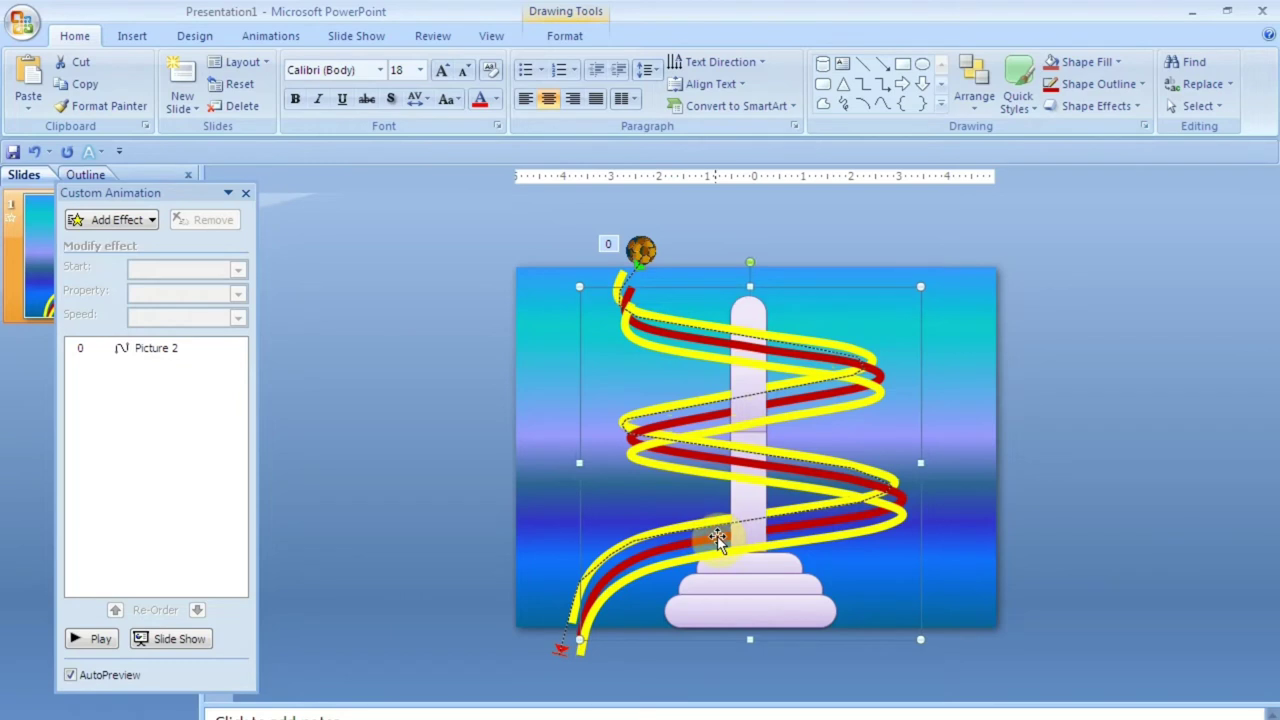
pyautogui.press('Down')
pyautogui.press('Down')
pyautogui.press('Down')
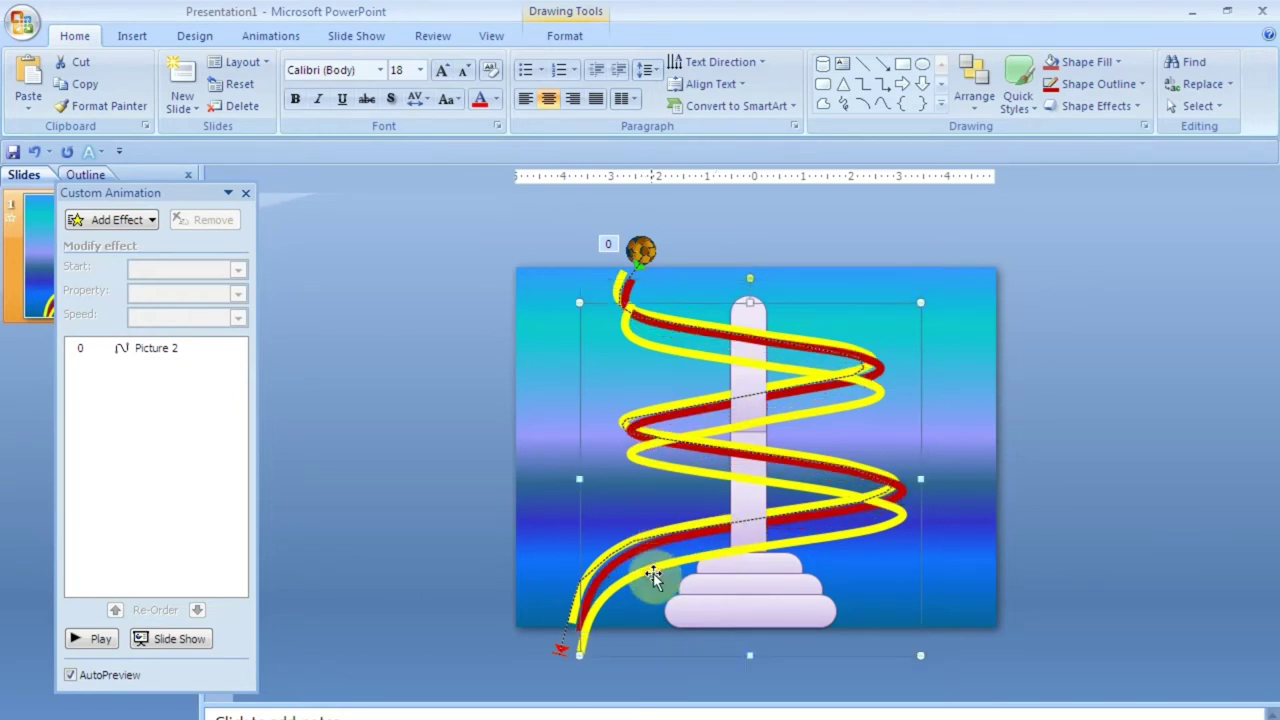
pyautogui.press('Up')
pyautogui.press('Up')
pyautogui.press('Up')
pyautogui.press('Up')
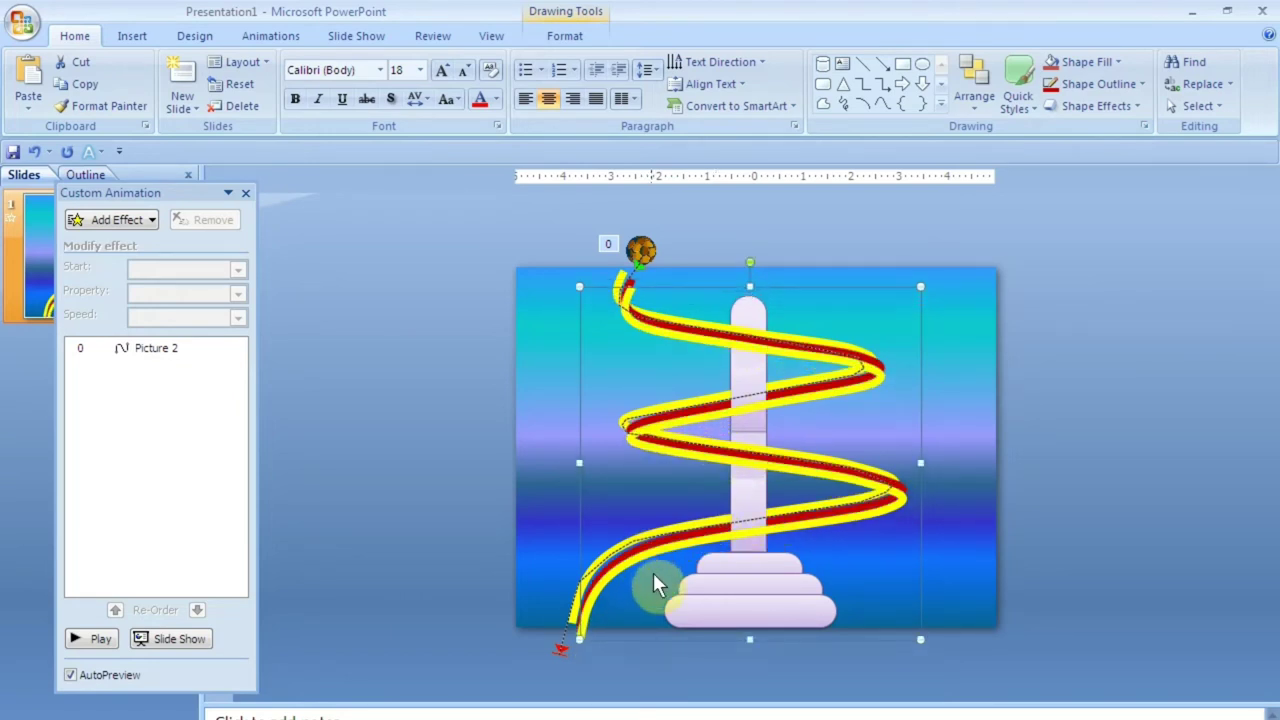
# Change the pillar's stacking order relative to the spiral tracks
pyautogui.click(752, 388)
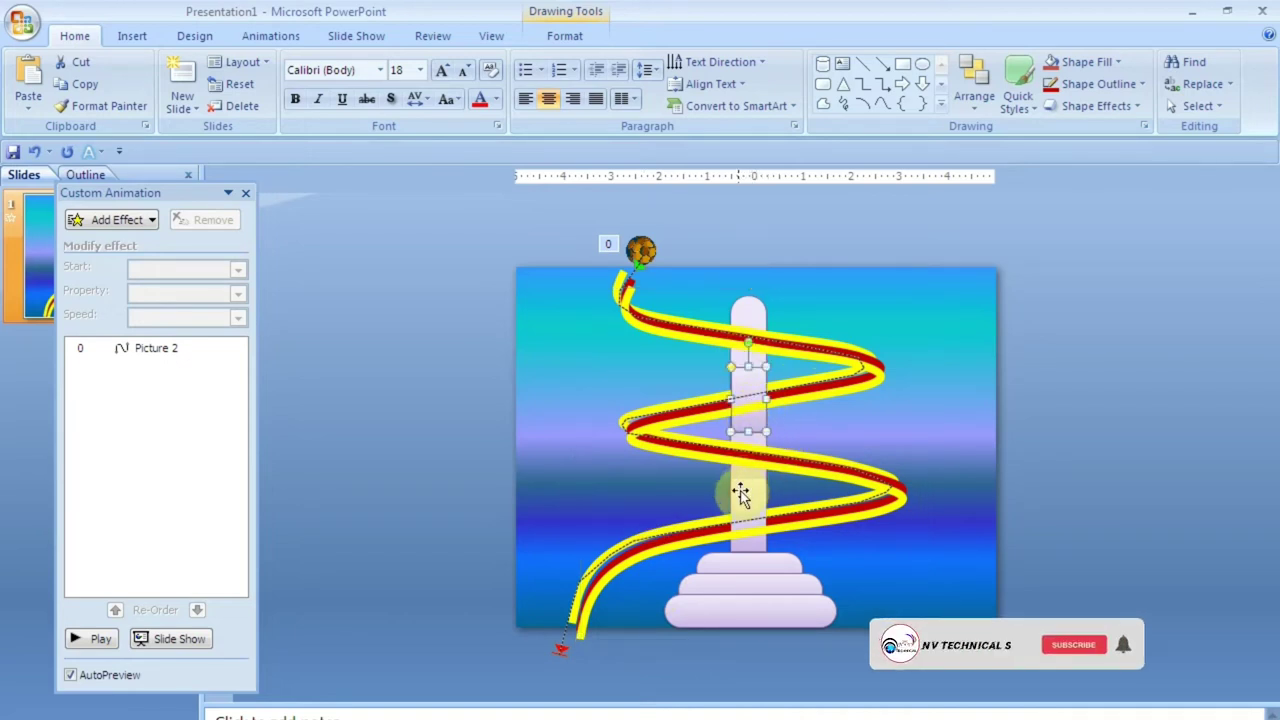
pyautogui.click(974, 85)
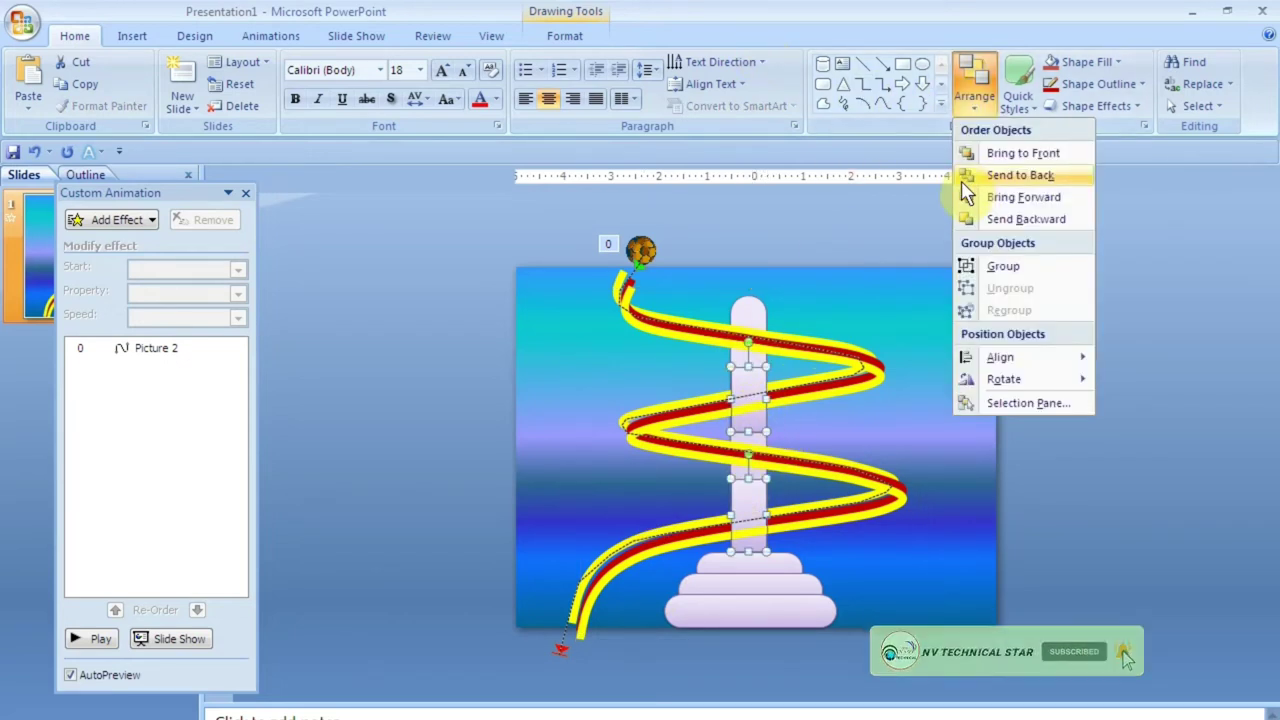
pyautogui.click(968, 153)
pyautogui.click(1035, 364)
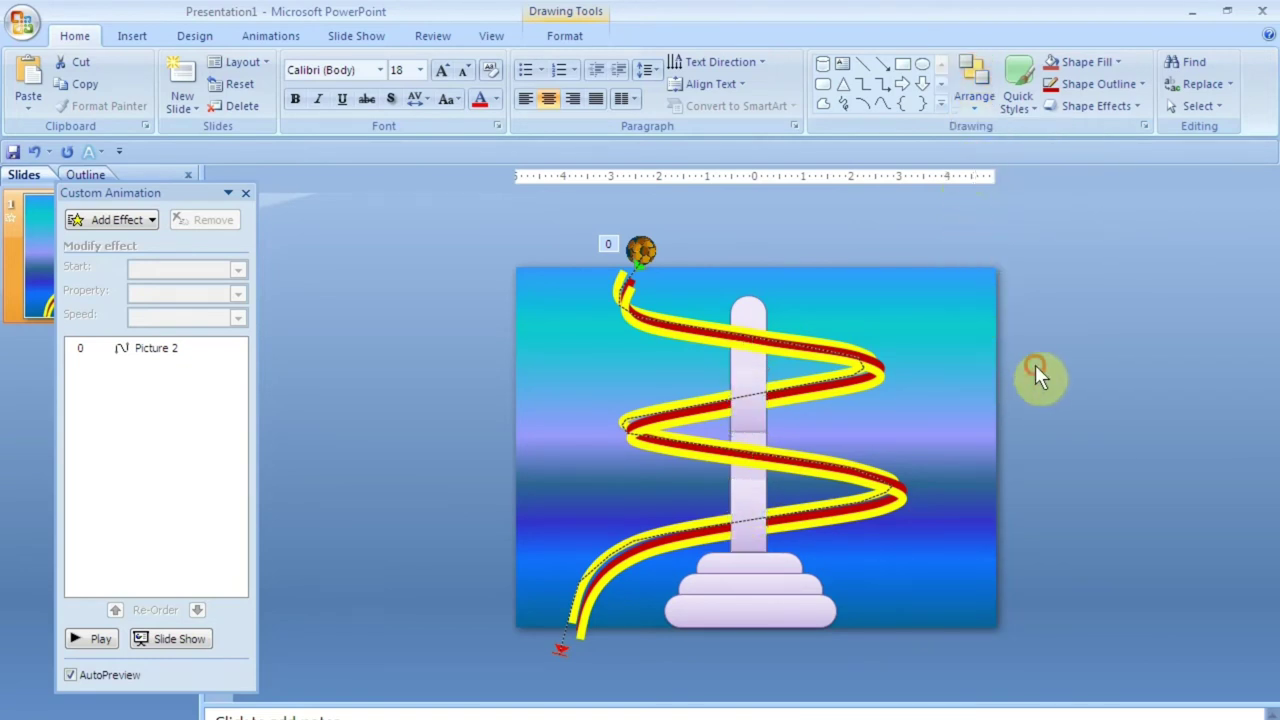
pyautogui.click(648, 546)
pyautogui.click(678, 578)
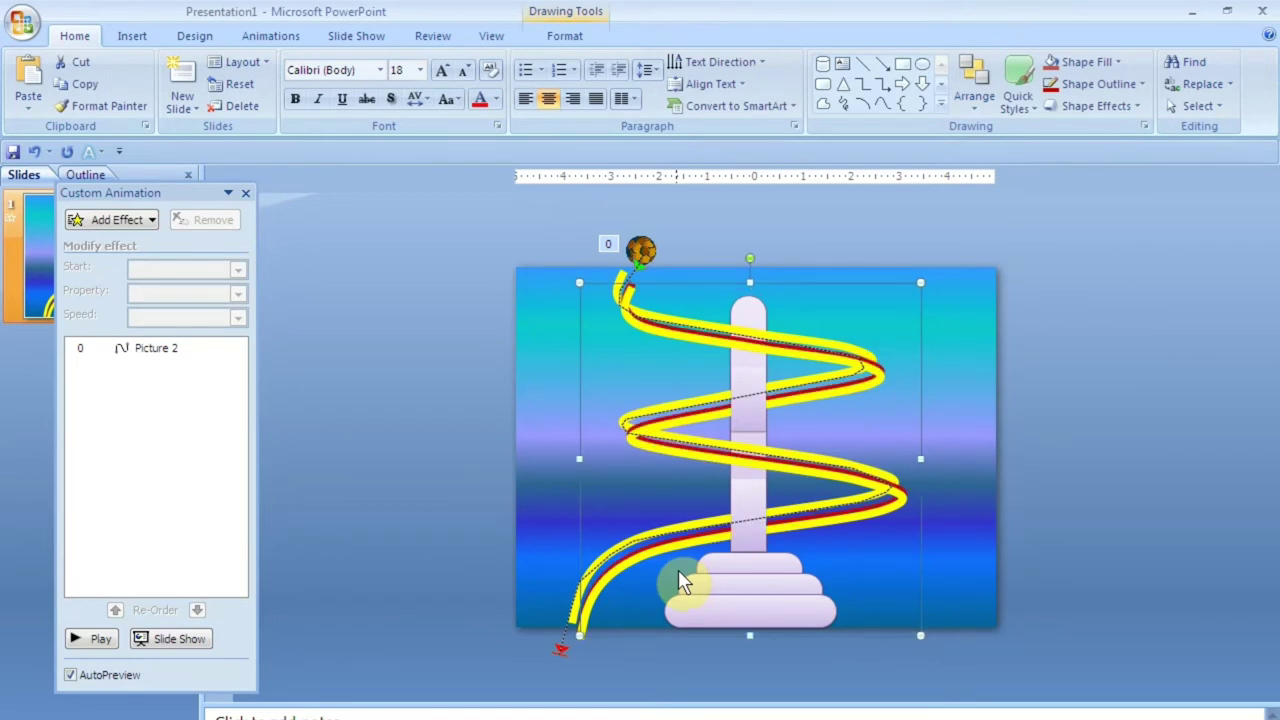
# Add a Spin emphasis effect to the soccer ball
pyautogui.click(1069, 350)
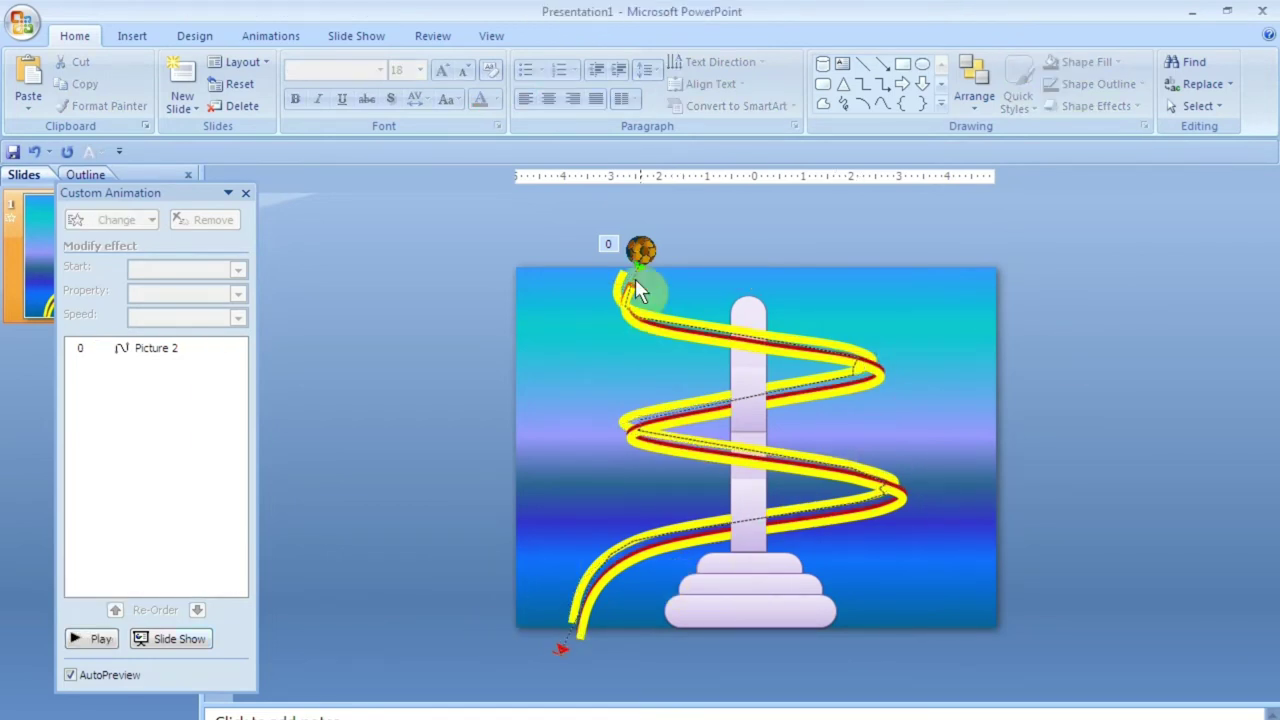
pyautogui.click(628, 253)
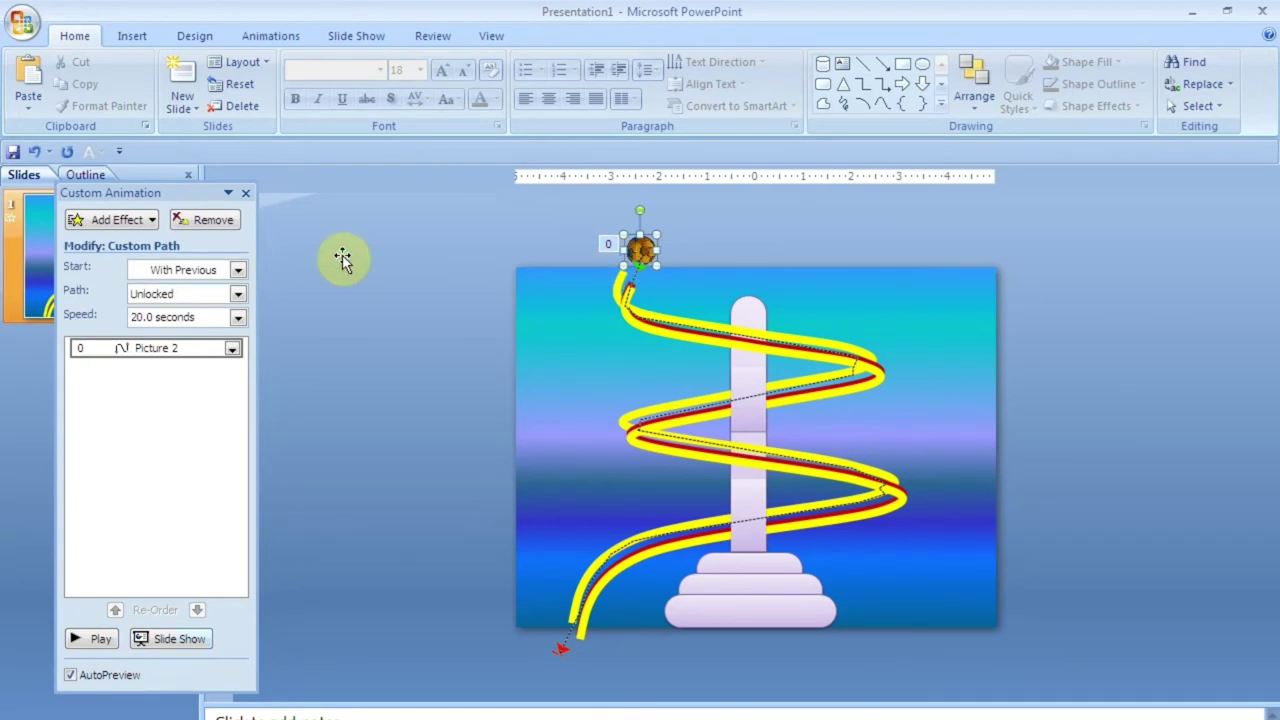
pyautogui.click(136, 222)
pyautogui.moveTo(137, 266)
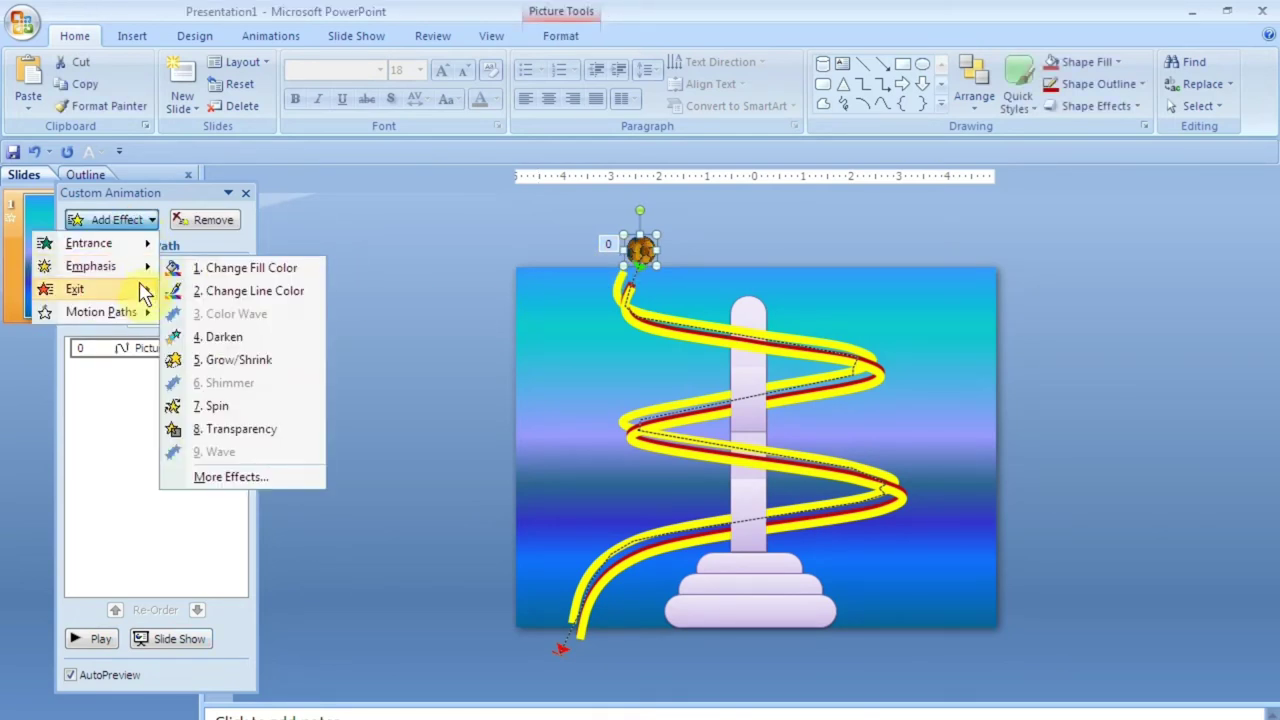
pyautogui.click(212, 405)
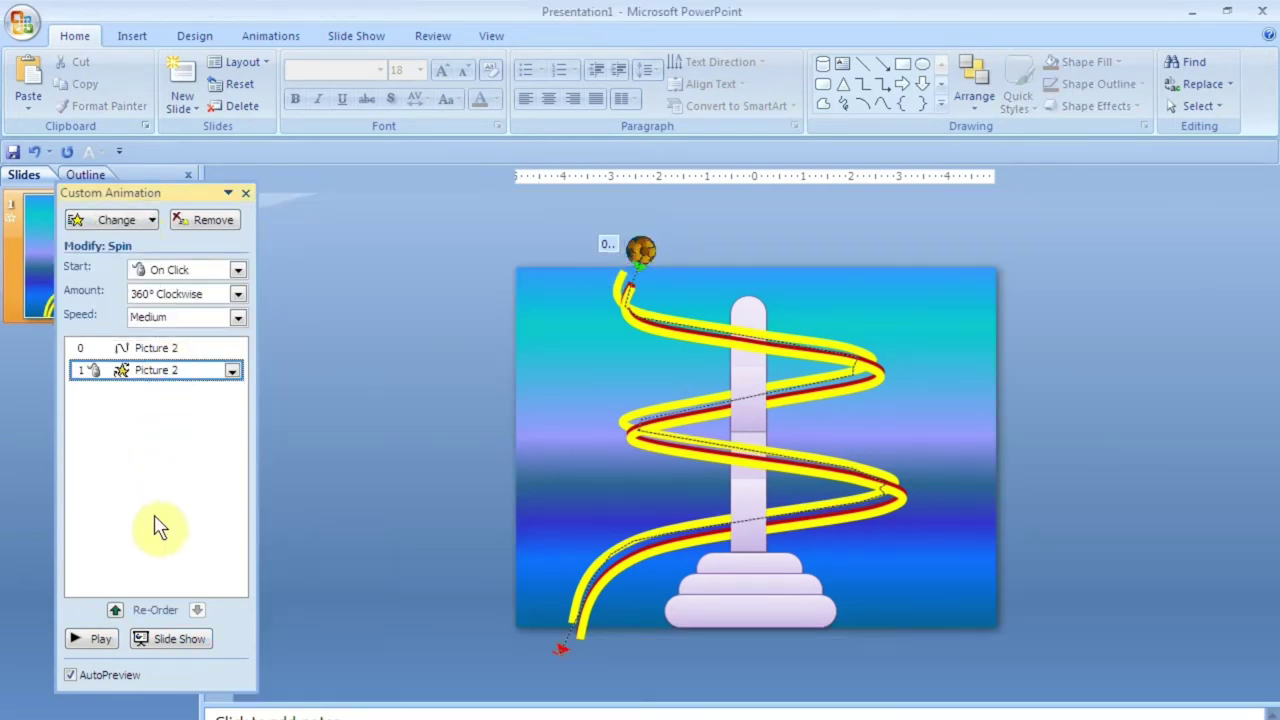
# Time the spin to start With Previous, last 5 seconds, and repeat Until End of Slide
pyautogui.rightClick(152, 375)
pyautogui.click(149, 465)
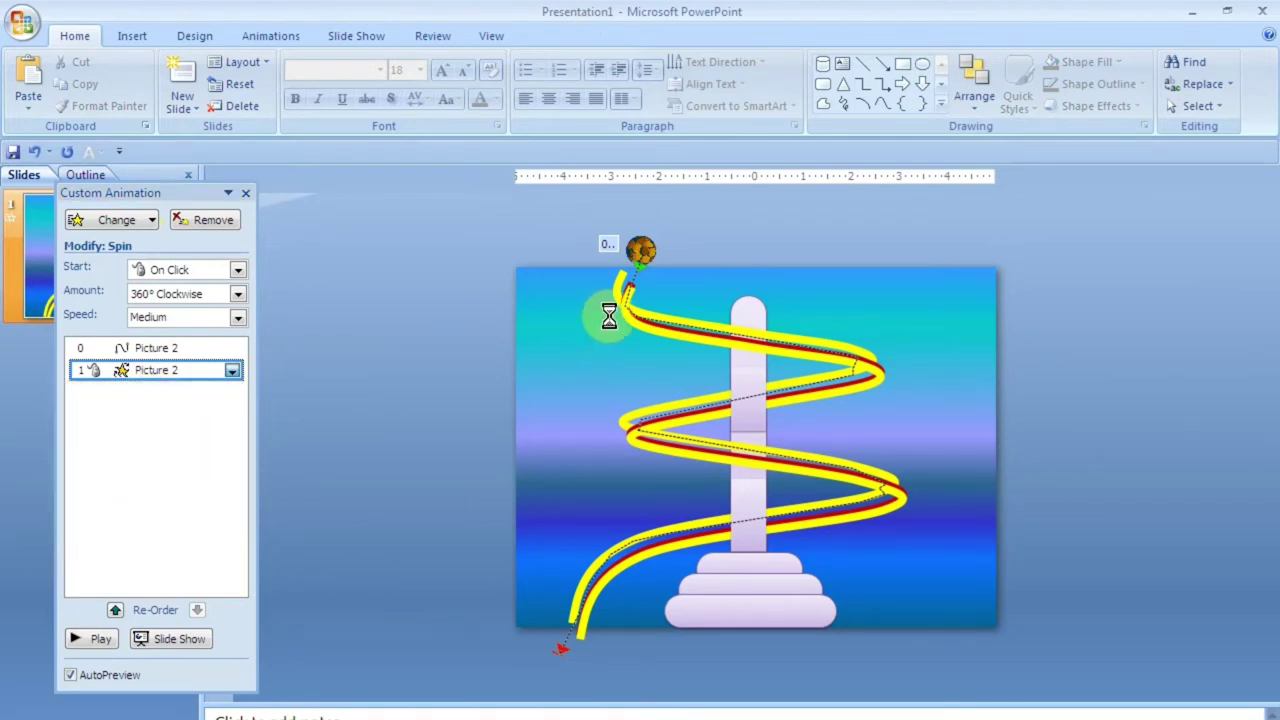
pyautogui.click(532, 272)
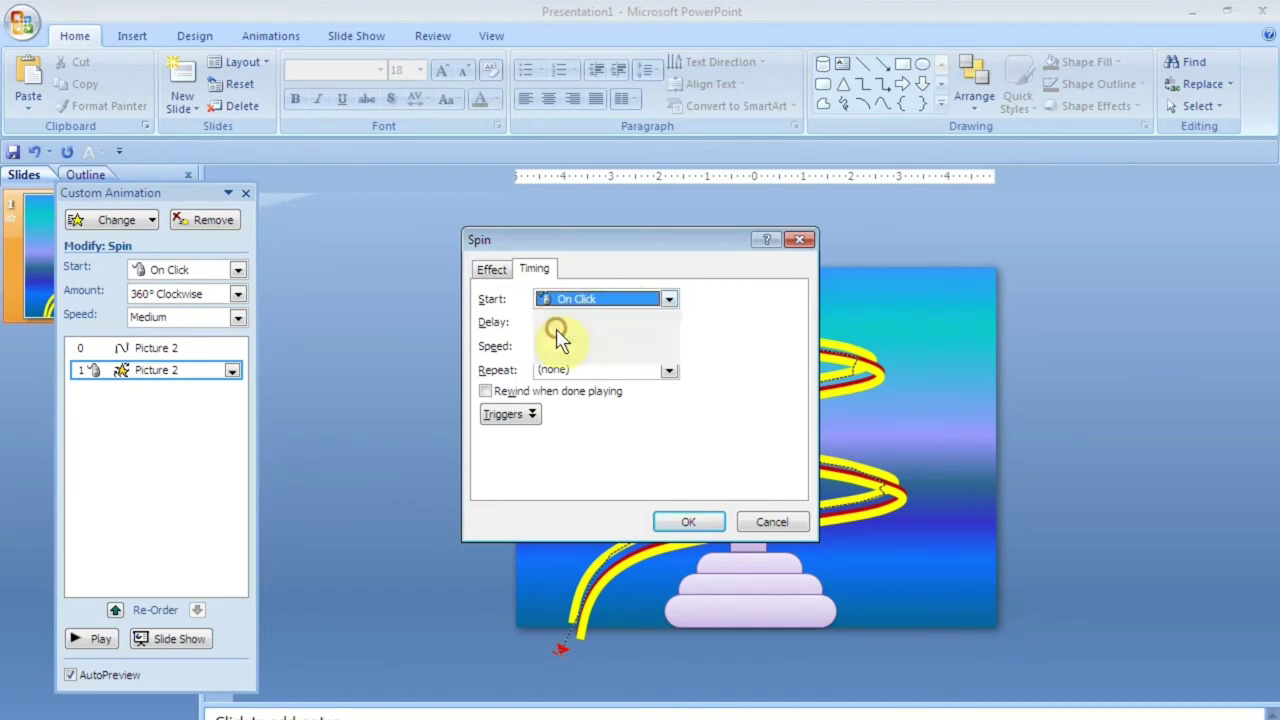
pyautogui.click(543, 298)
pyautogui.click(549, 327)
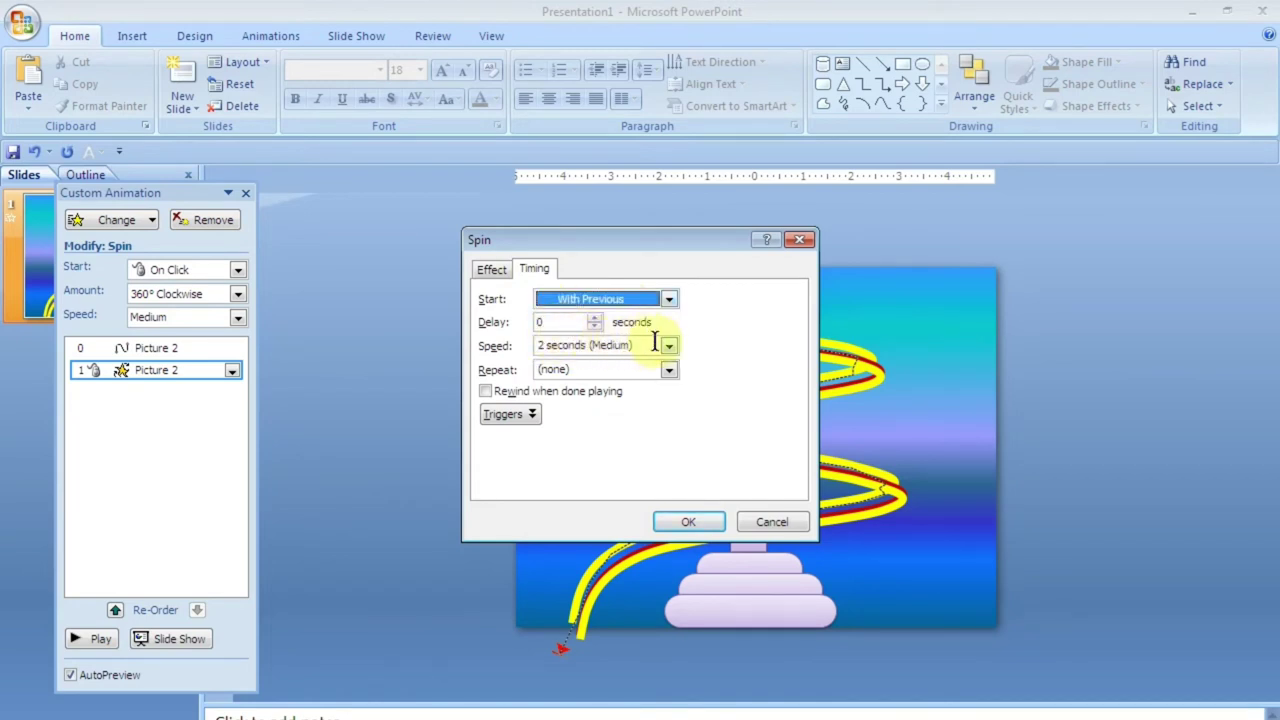
pyautogui.click(668, 345)
pyautogui.click(580, 431)
pyautogui.click(668, 369)
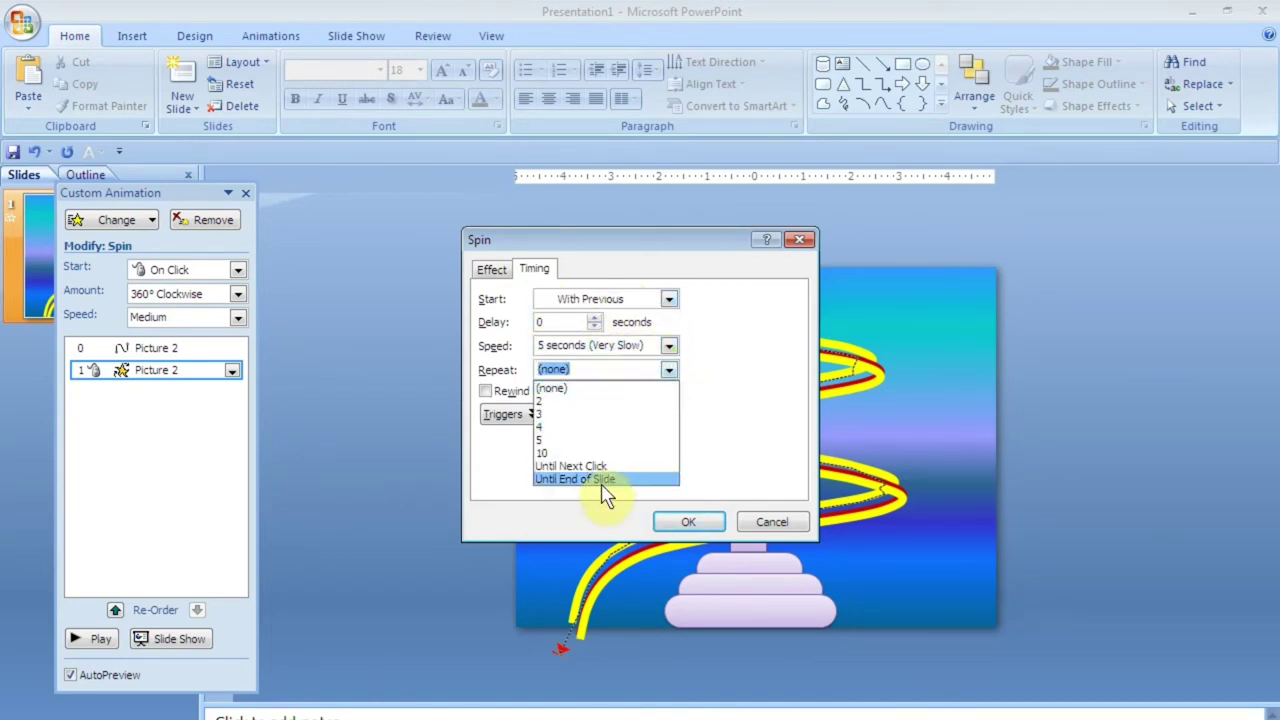
pyautogui.click(602, 484)
# Set the spin amount to a 180° half turn clockwise and apply
pyautogui.click(492, 272)
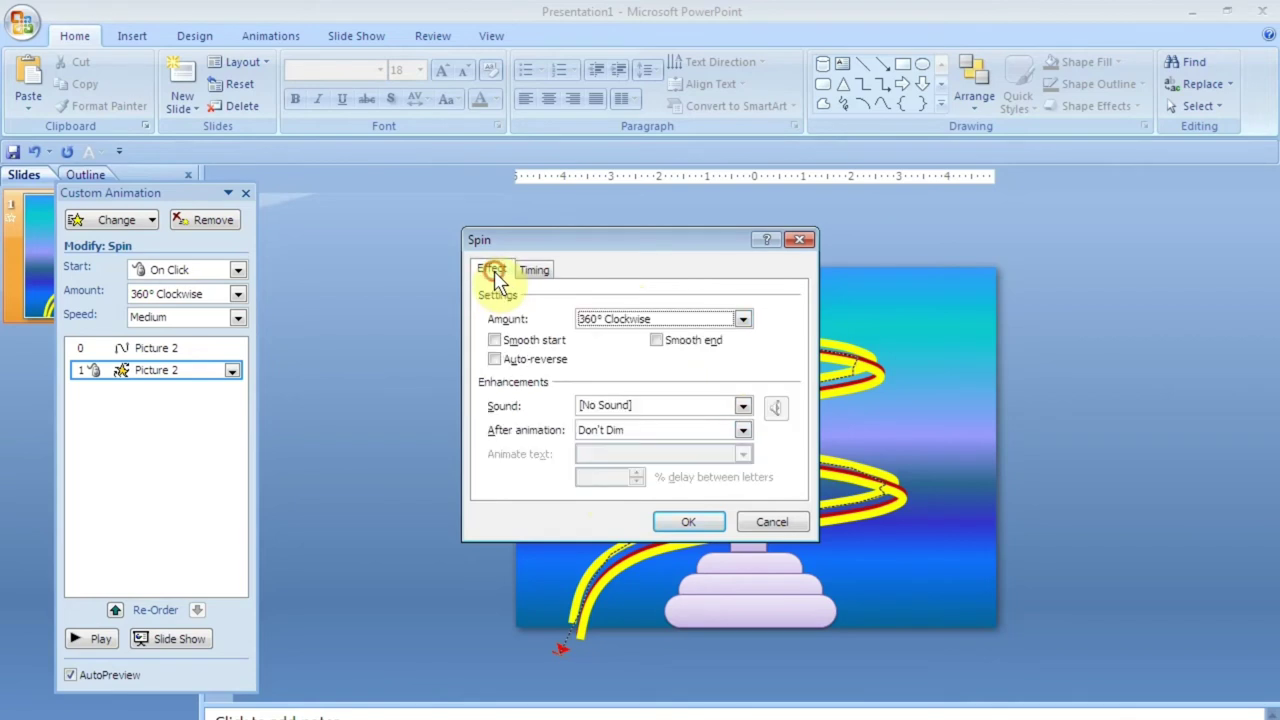
pyautogui.click(741, 320)
pyautogui.click(620, 339)
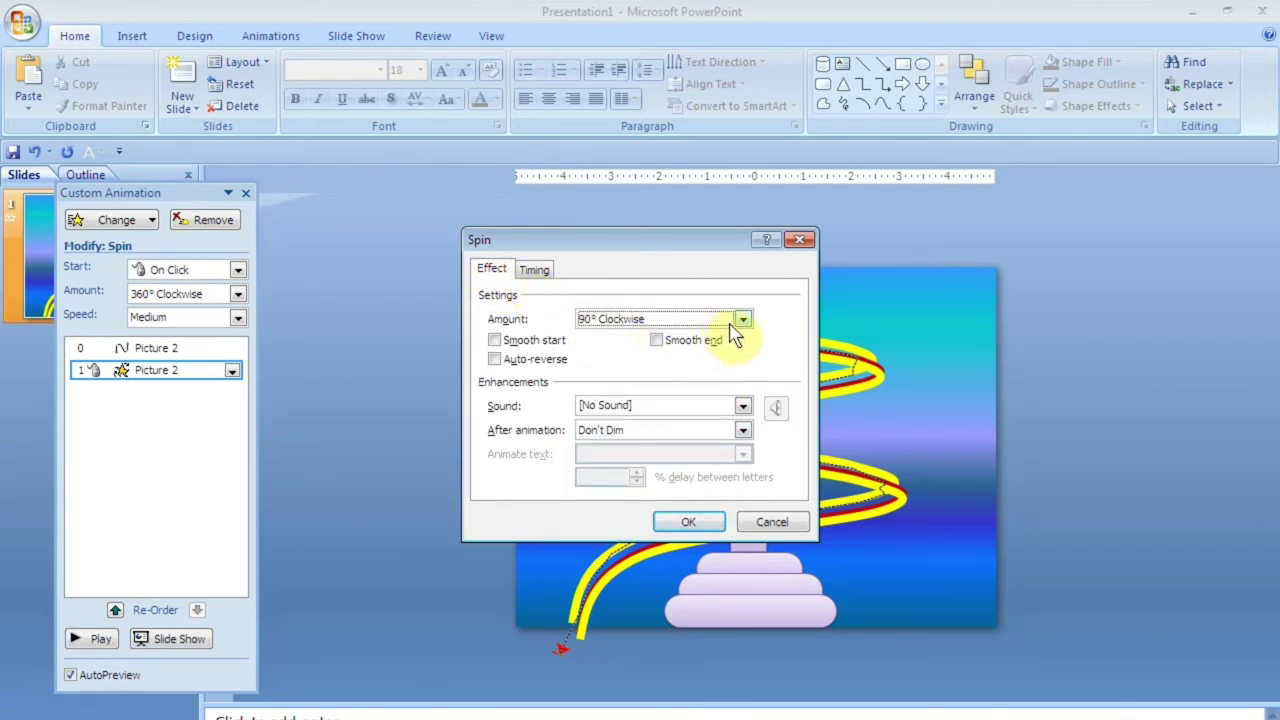
pyautogui.click(742, 319)
pyautogui.click(662, 364)
pyautogui.click(742, 319)
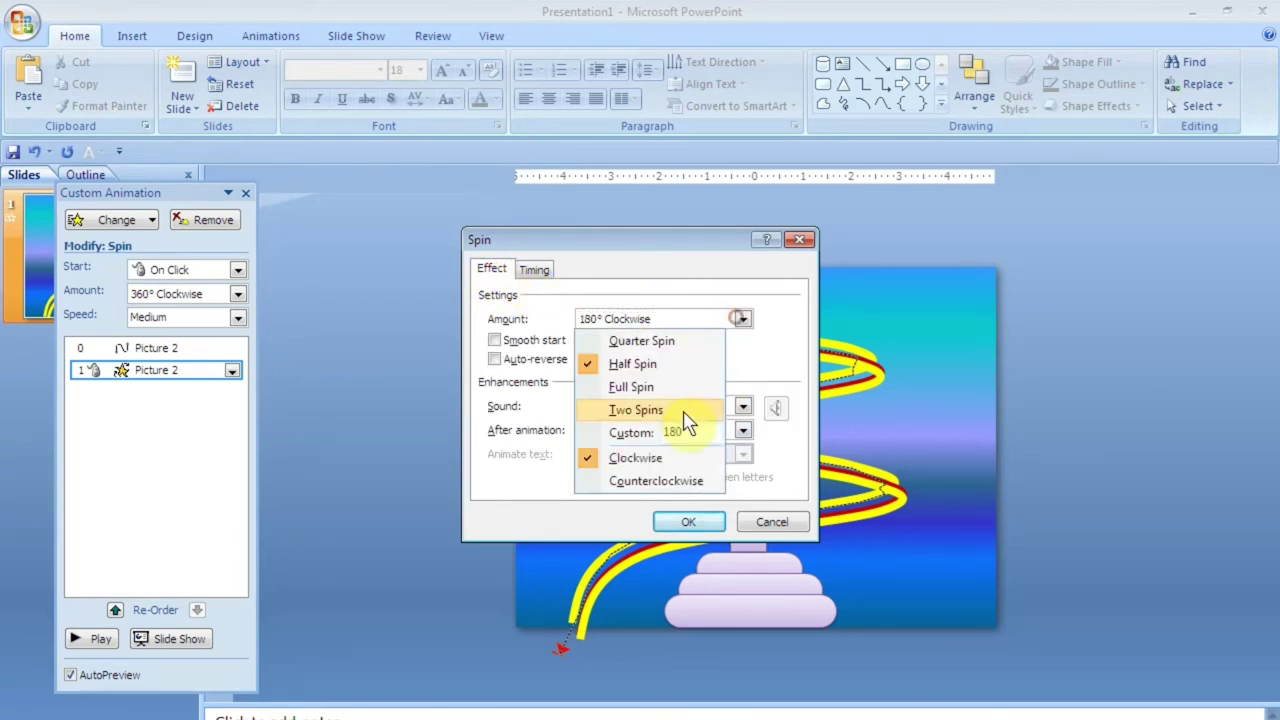
pyautogui.click(641, 484)
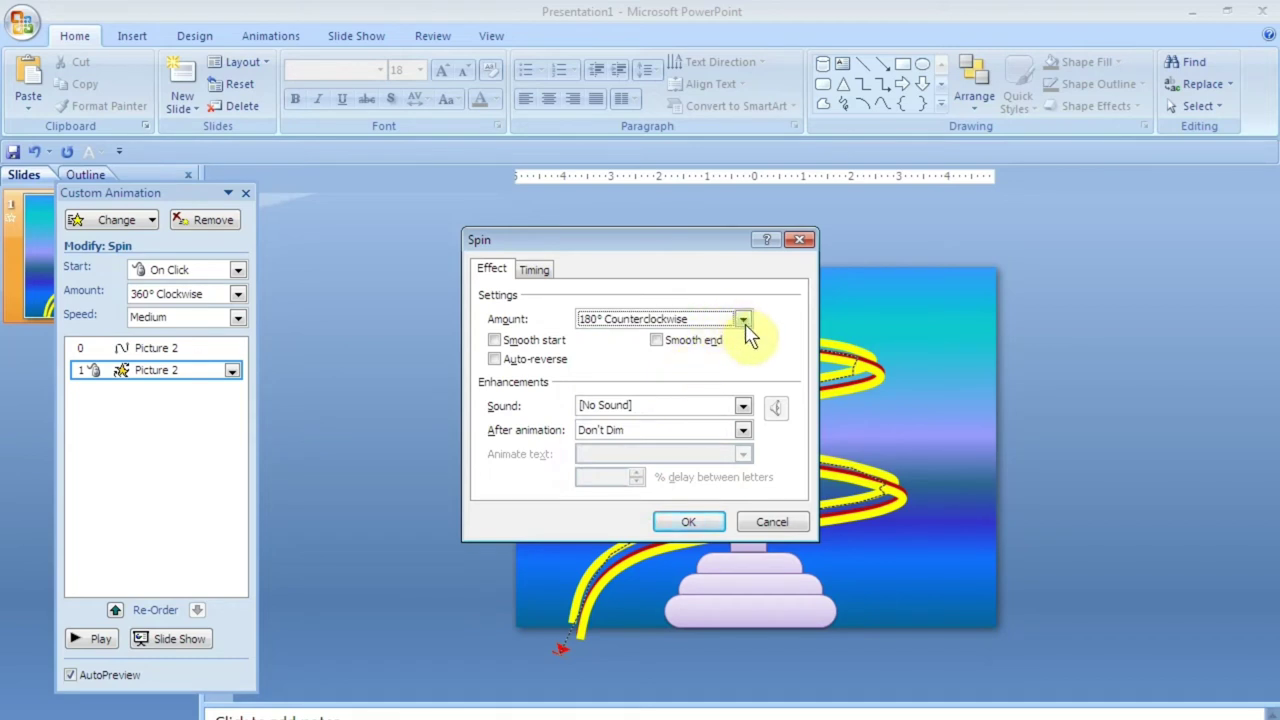
pyautogui.click(743, 320)
pyautogui.click(650, 462)
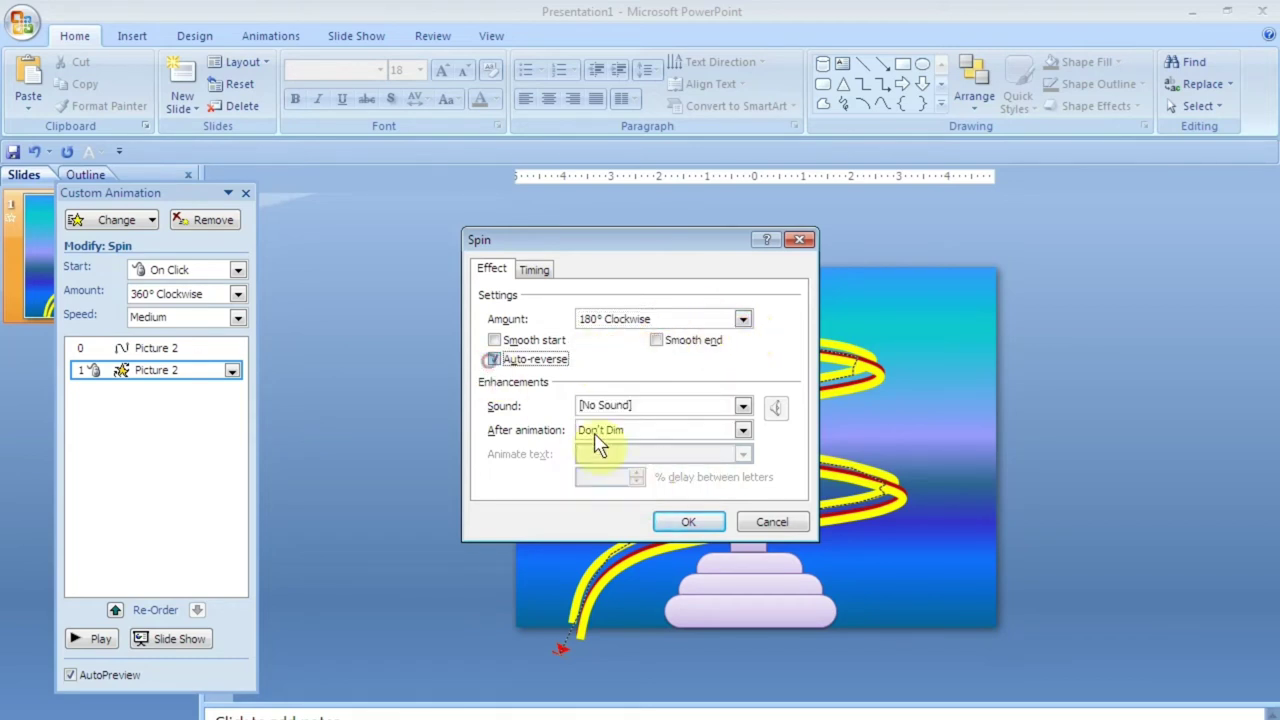
pyautogui.click(686, 522)
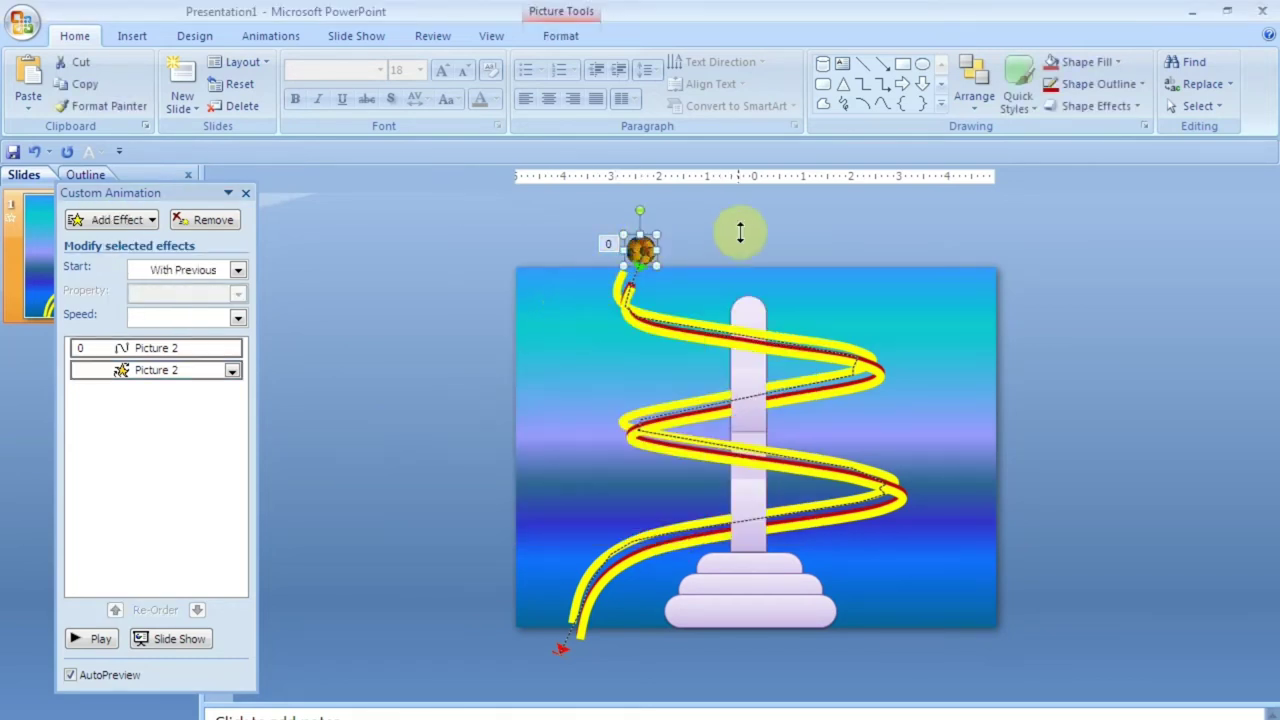
# Duplicate the ball with its animations twice, stacking each copy onto the original
pyautogui.hotkey('ctrl', 'd')
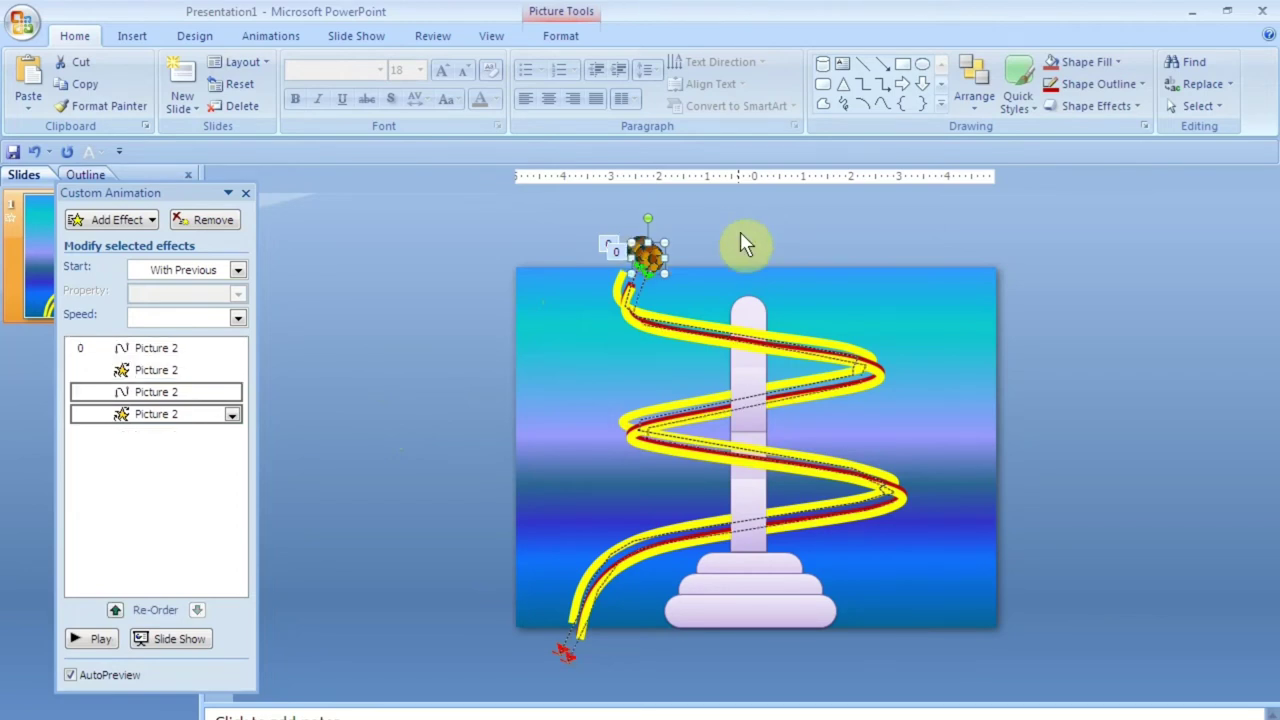
pyautogui.press('Left')
pyautogui.press('Left')
pyautogui.press('Left')
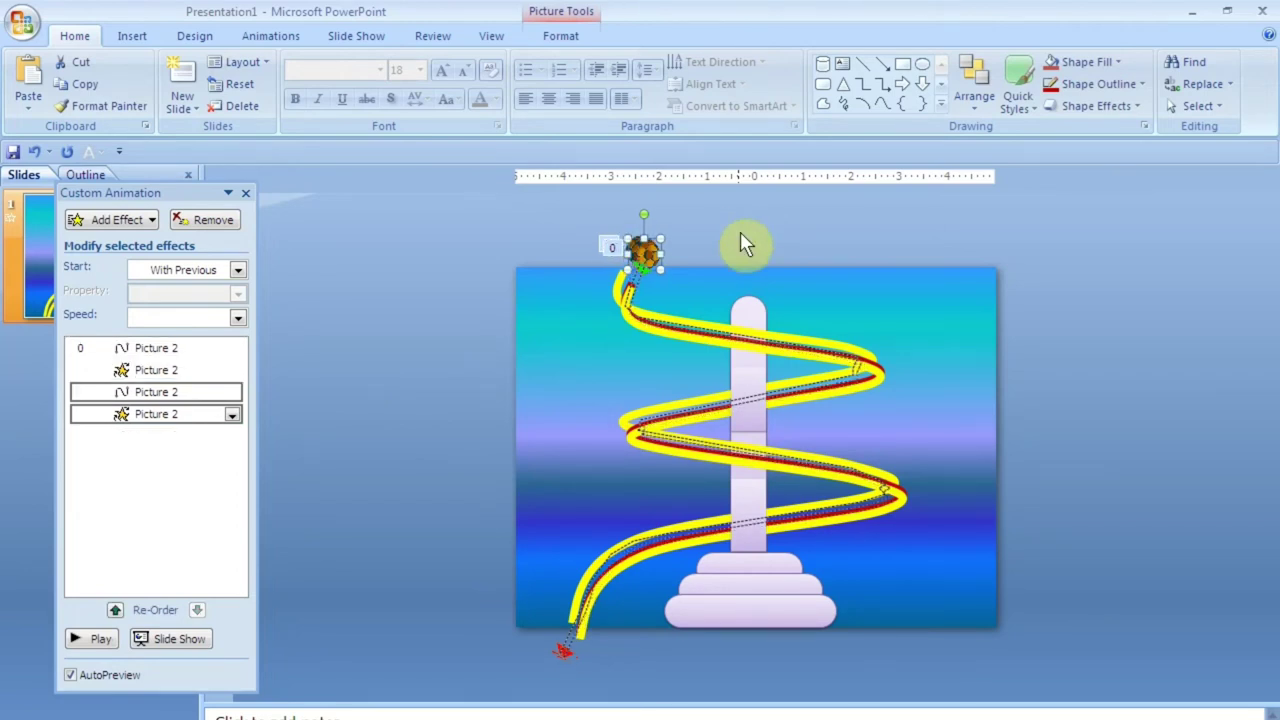
pyautogui.press('Up')
pyautogui.press('Up')
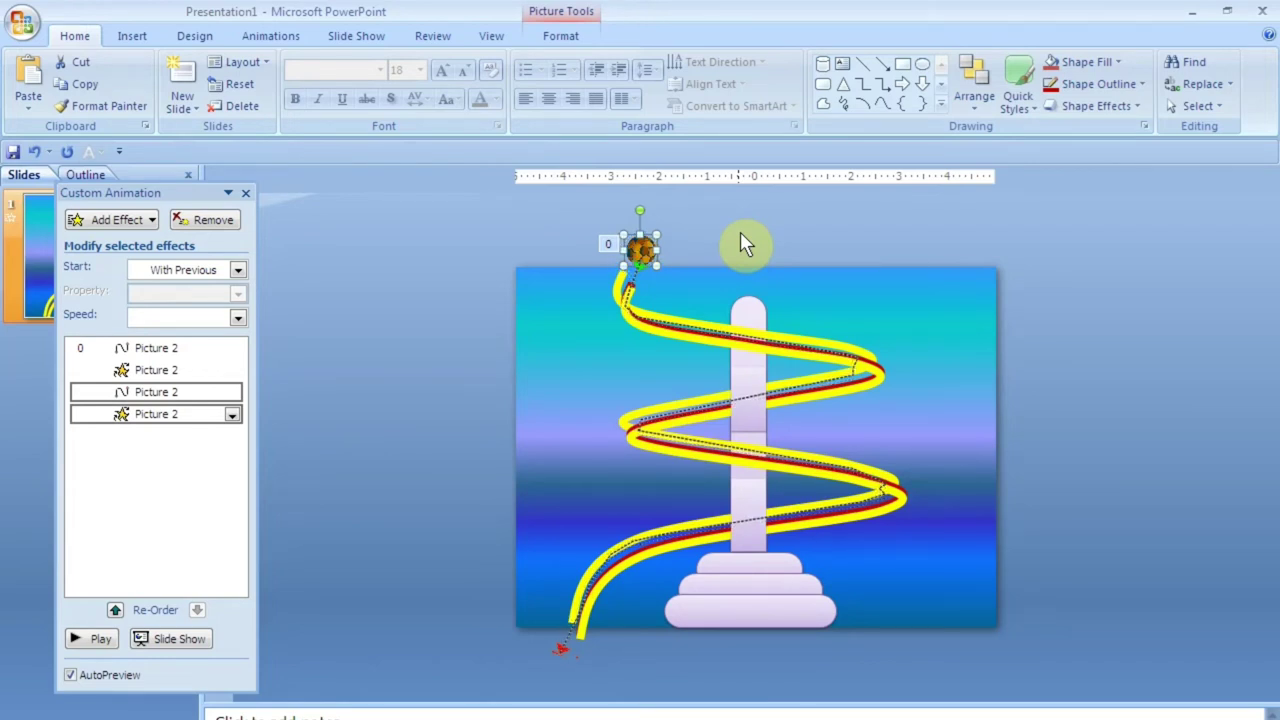
pyautogui.click(740, 236)
pyautogui.click(705, 305)
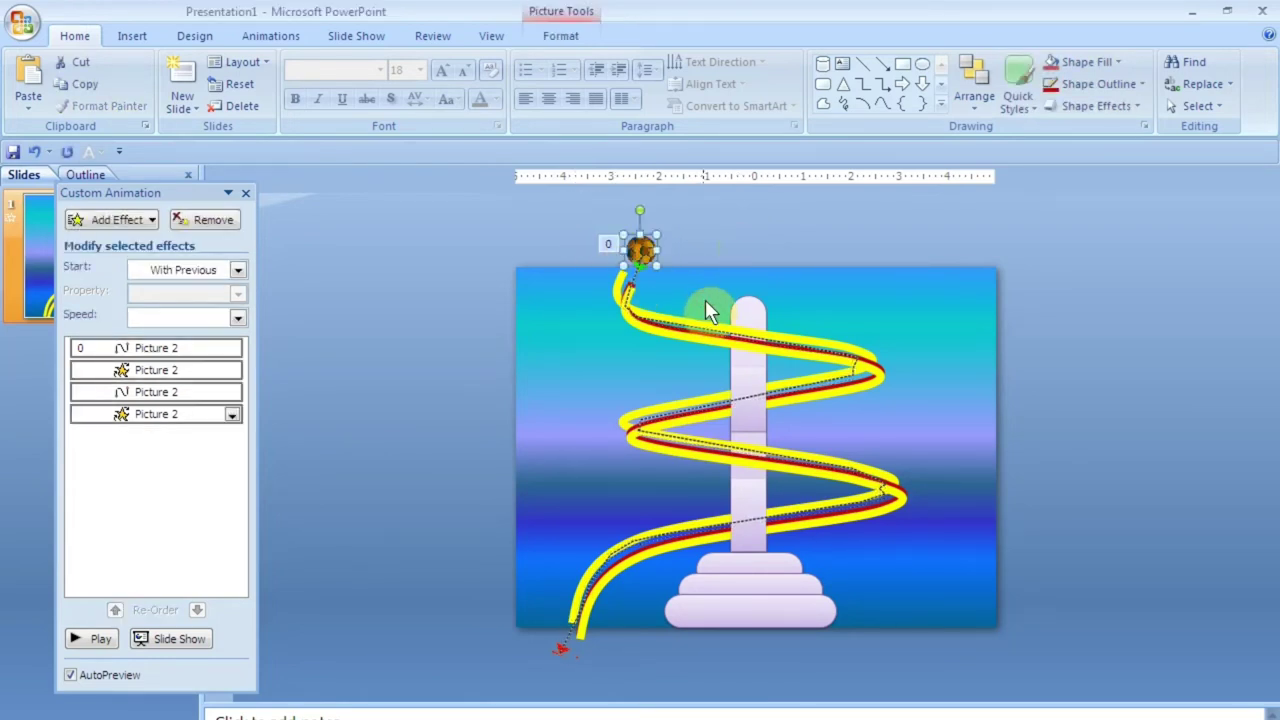
pyautogui.hotkey('ctrl', 'd')
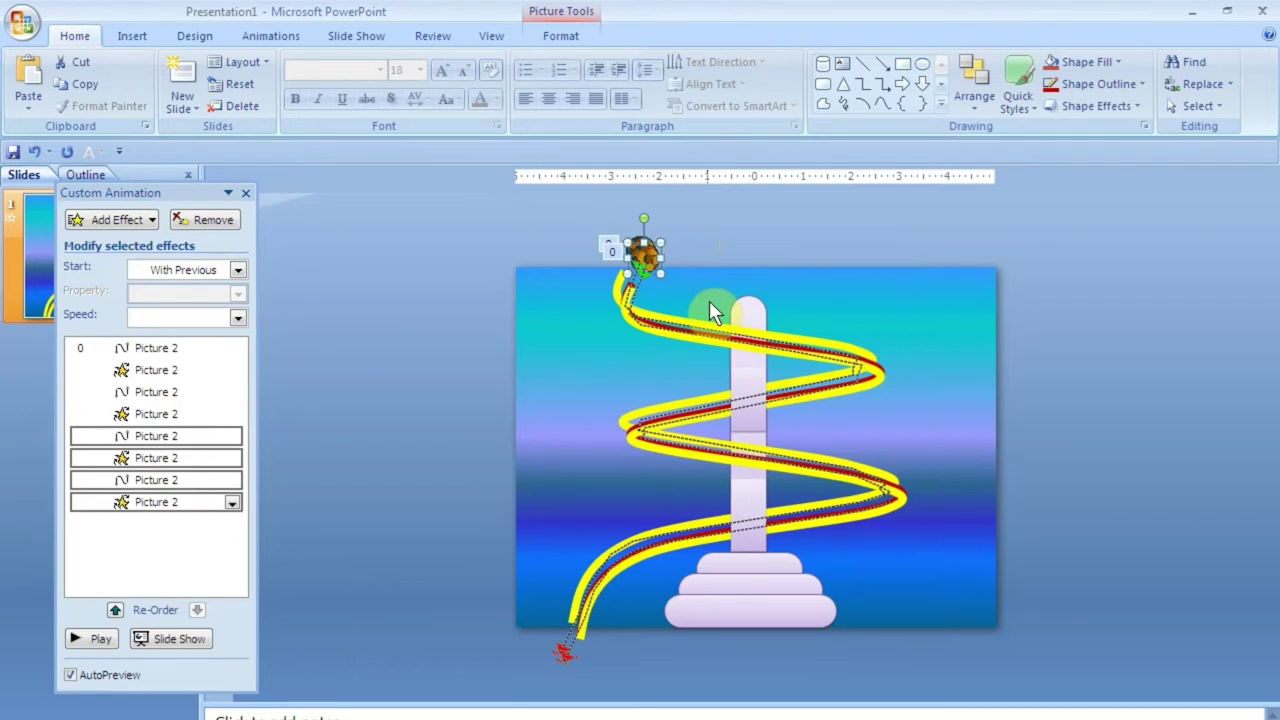
pyautogui.press('Up')
# Duplicate all stacked balls again with Ctrl+A, Ctrl+D and nudge them onto the stack
pyautogui.click(655, 222)
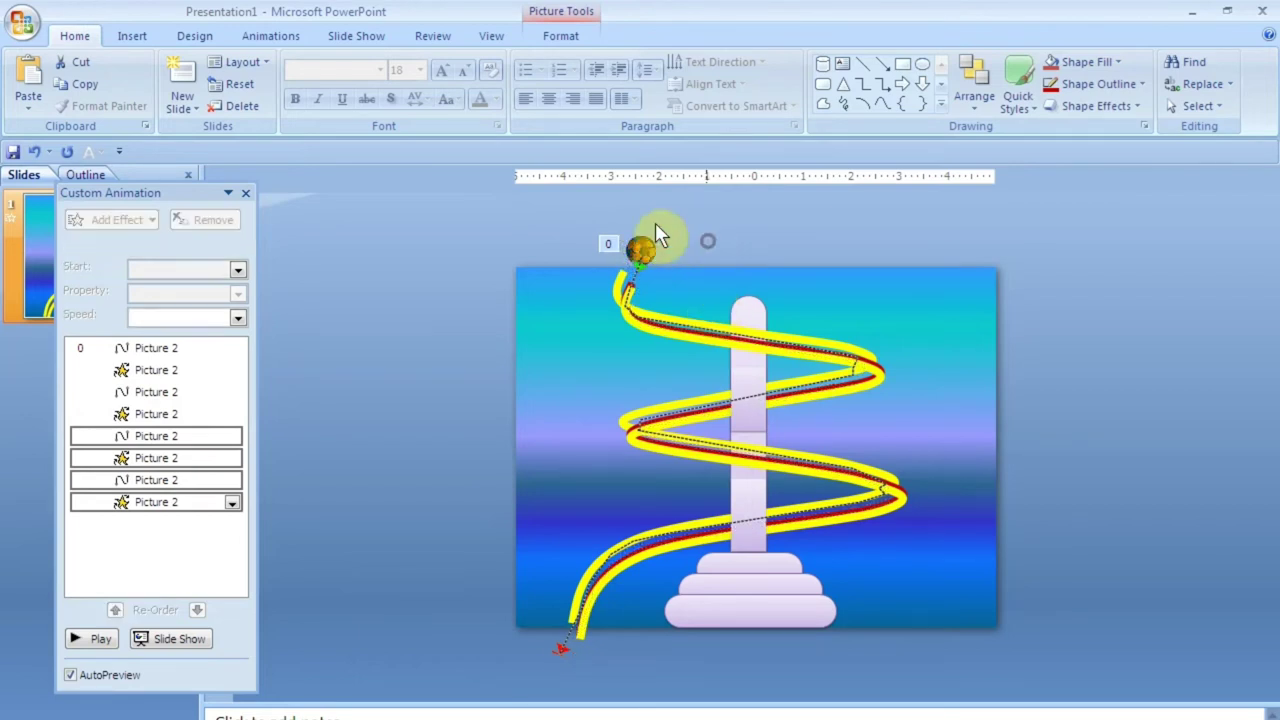
pyautogui.hotkey('ctrl', 'a')
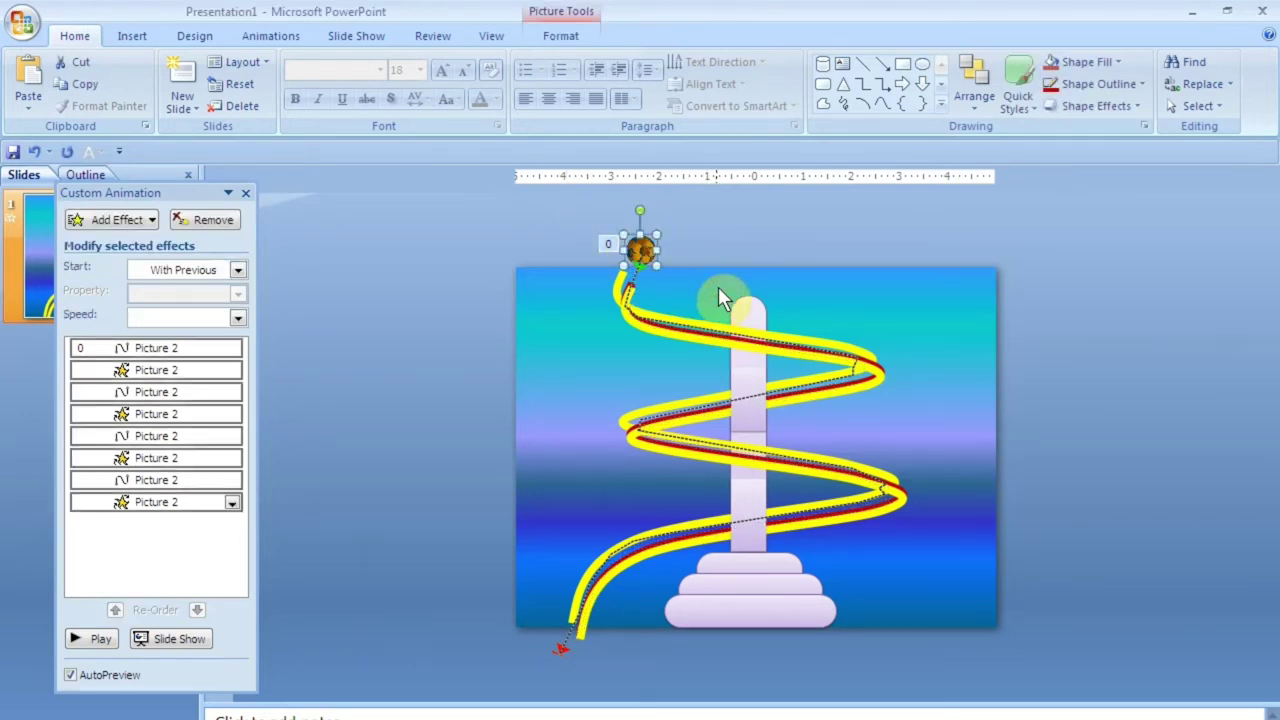
pyautogui.hotkey('ctrl', 'd')
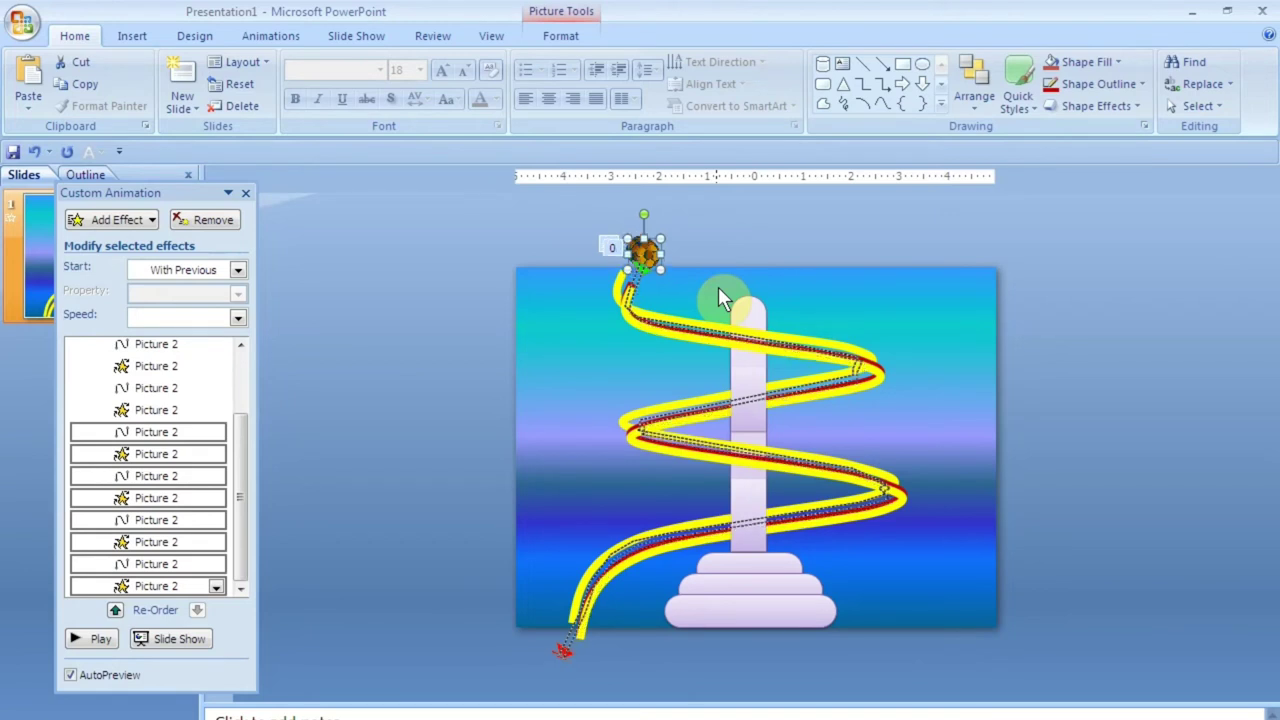
pyautogui.press('Left')
pyautogui.press('Up')
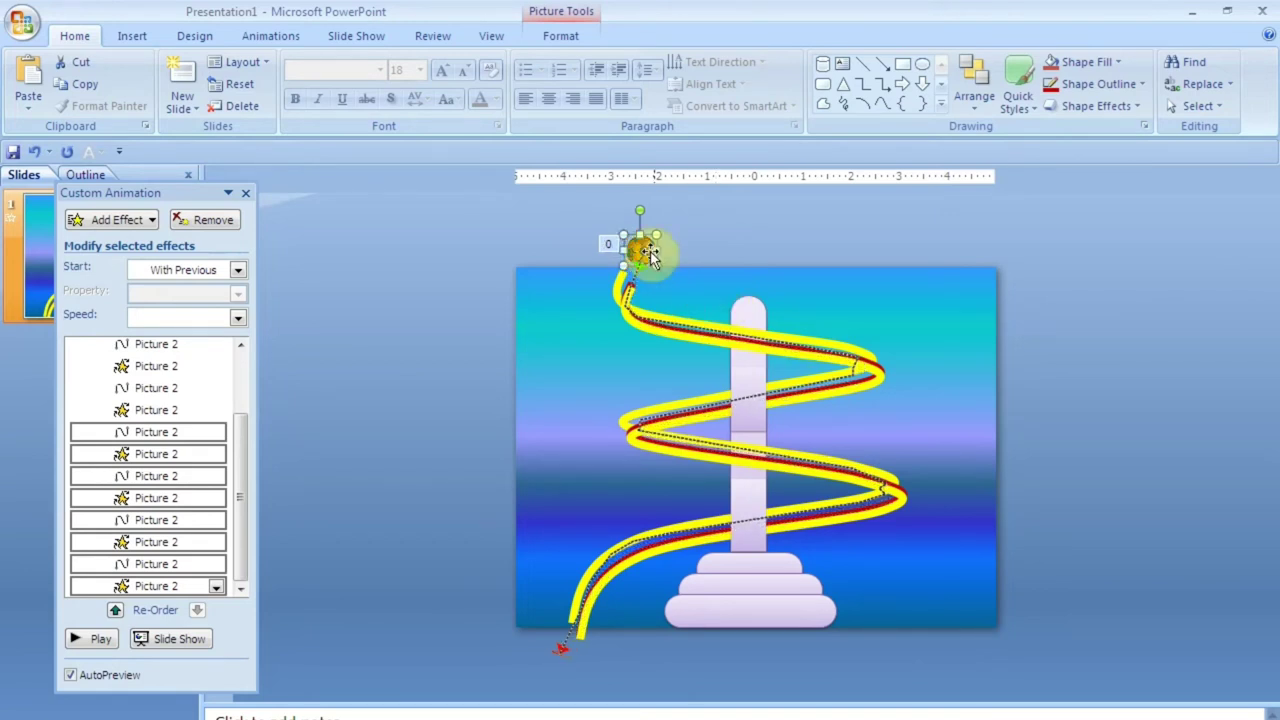
pyautogui.click(757, 306)
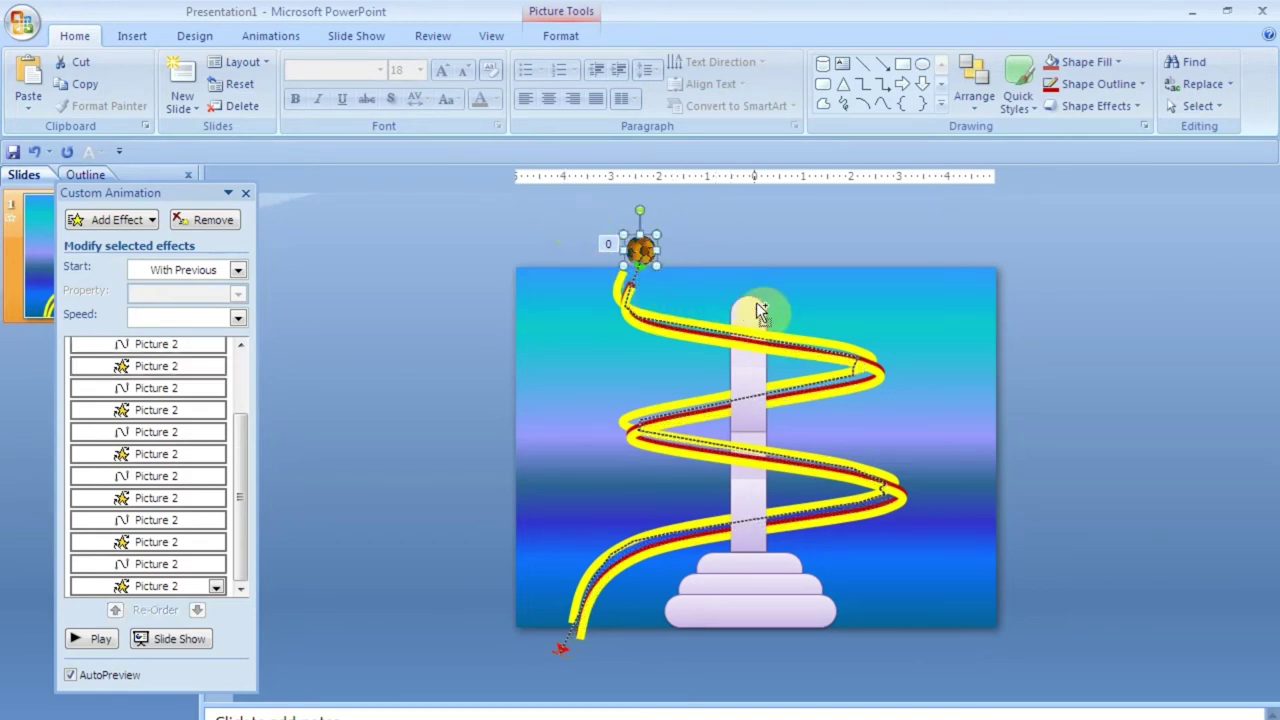
pyautogui.press('Right')
pyautogui.press('Down')
pyautogui.press('Left')
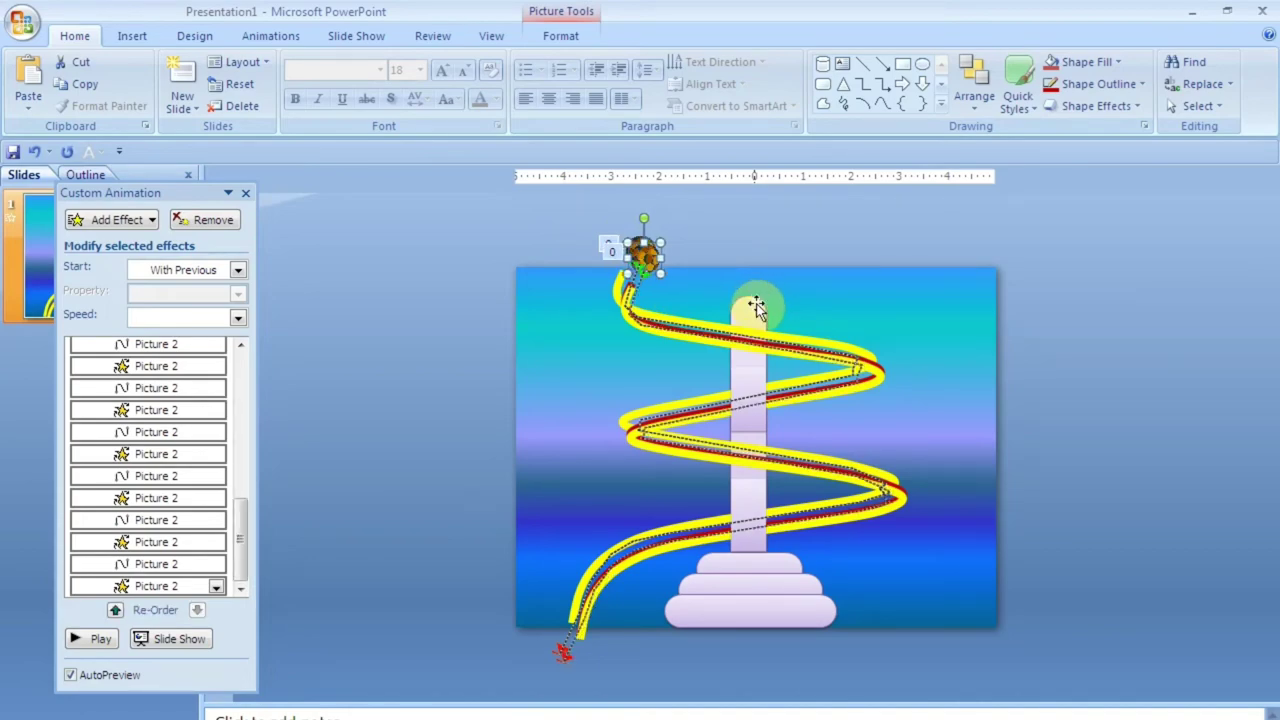
pyautogui.press('Up')
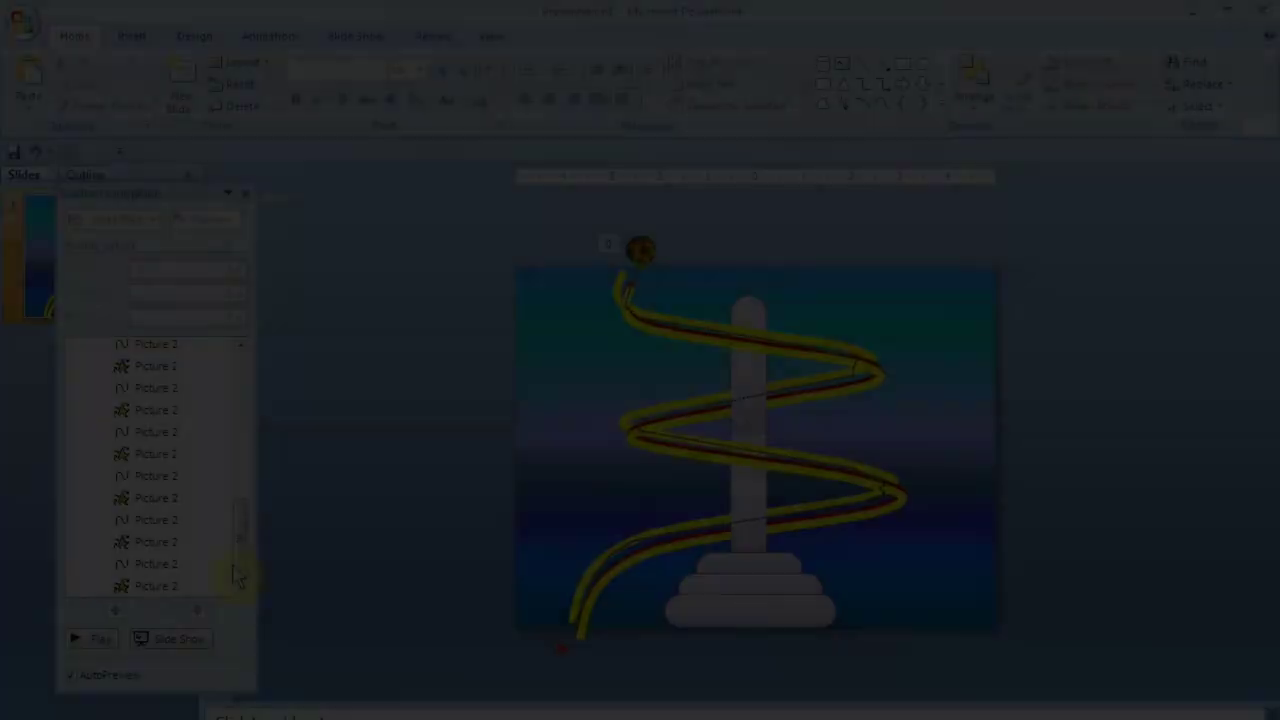
pyautogui.moveTo(236, 494); pyautogui.dragTo(244, 377)
pyautogui.click(170, 349)
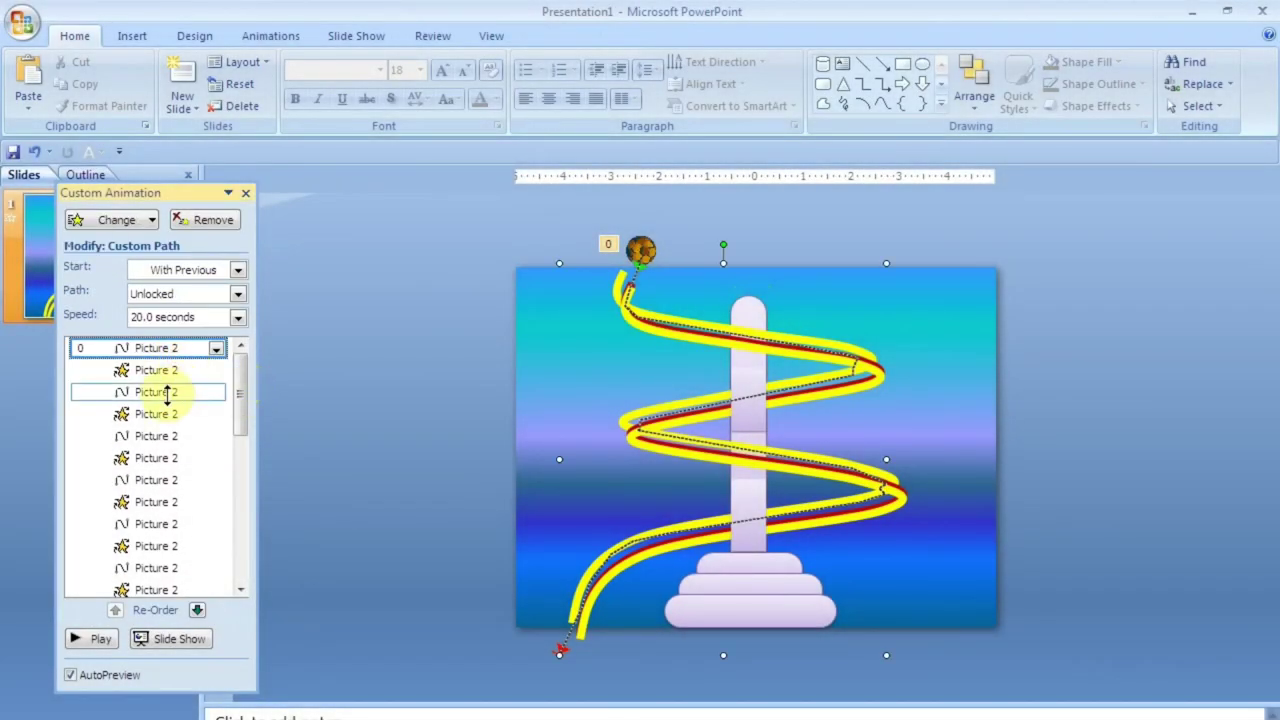
pyautogui.click(167, 393)
pyautogui.click(155, 346)
pyautogui.click(216, 348)
pyautogui.click(130, 463)
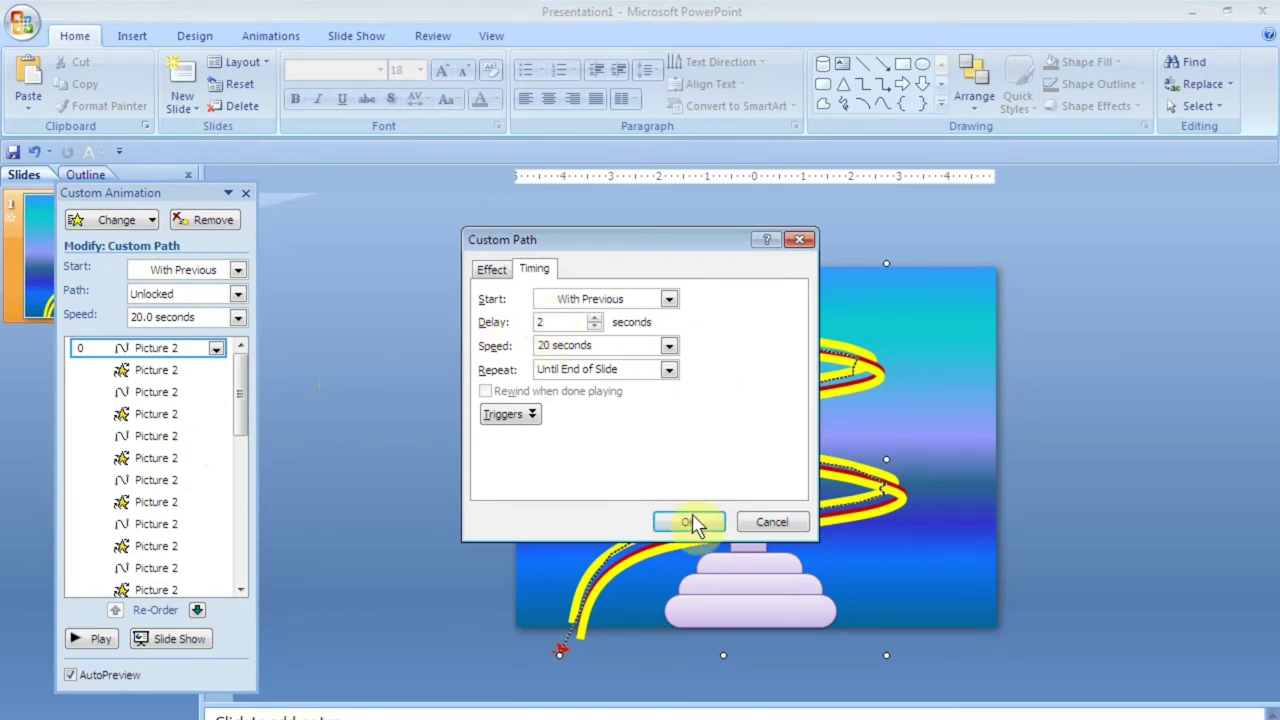
pyautogui.press('Return')
pyautogui.middleClick(241, 503)
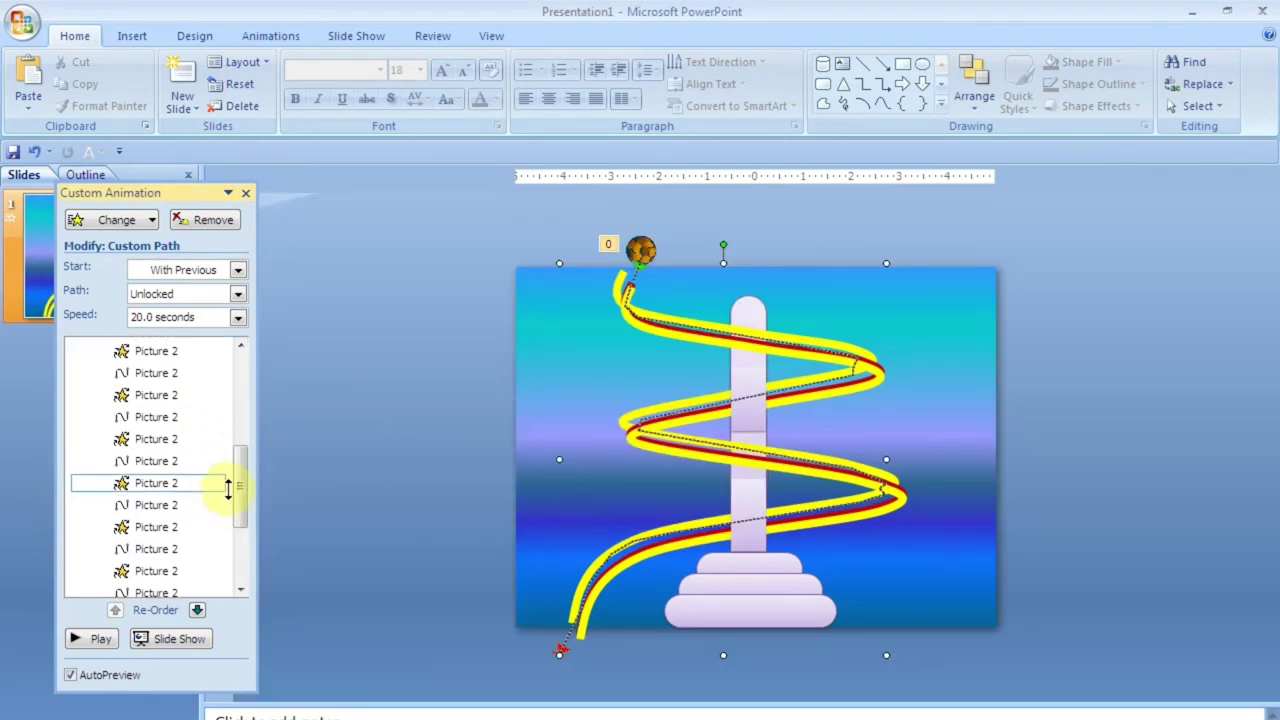
pyautogui.click(200, 557)
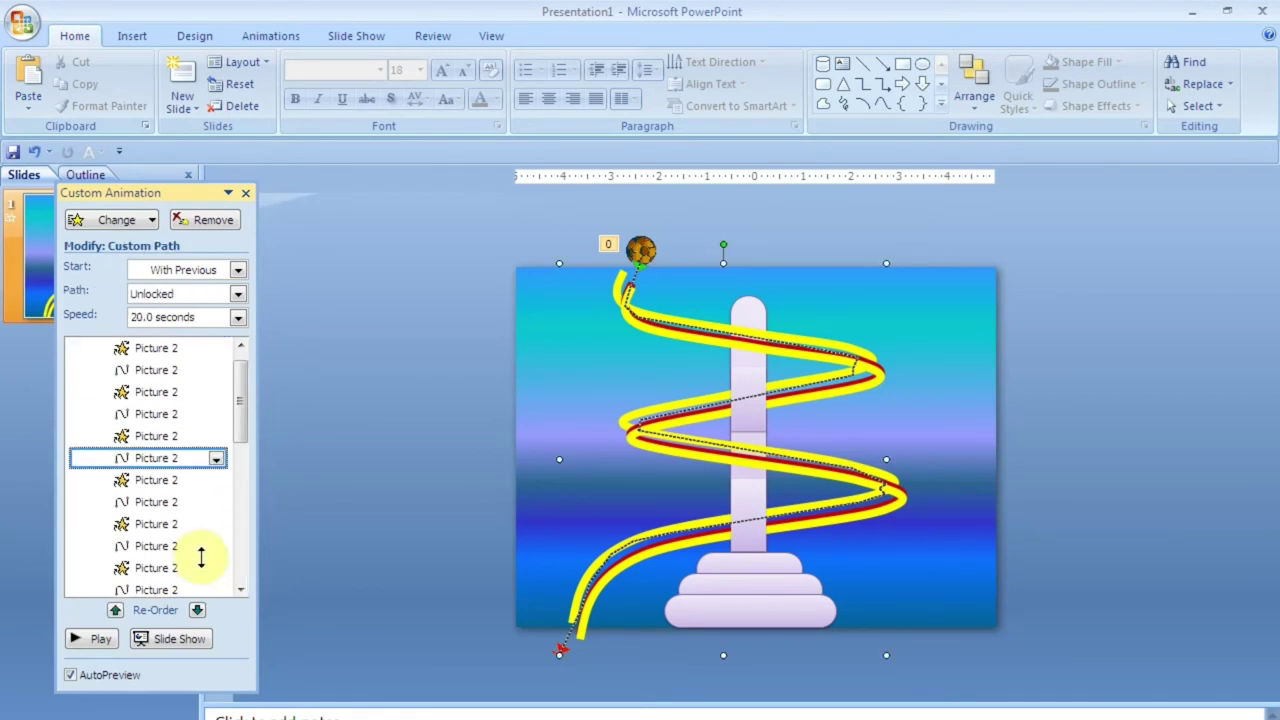
pyautogui.press('Down')
pyautogui.press('Down')
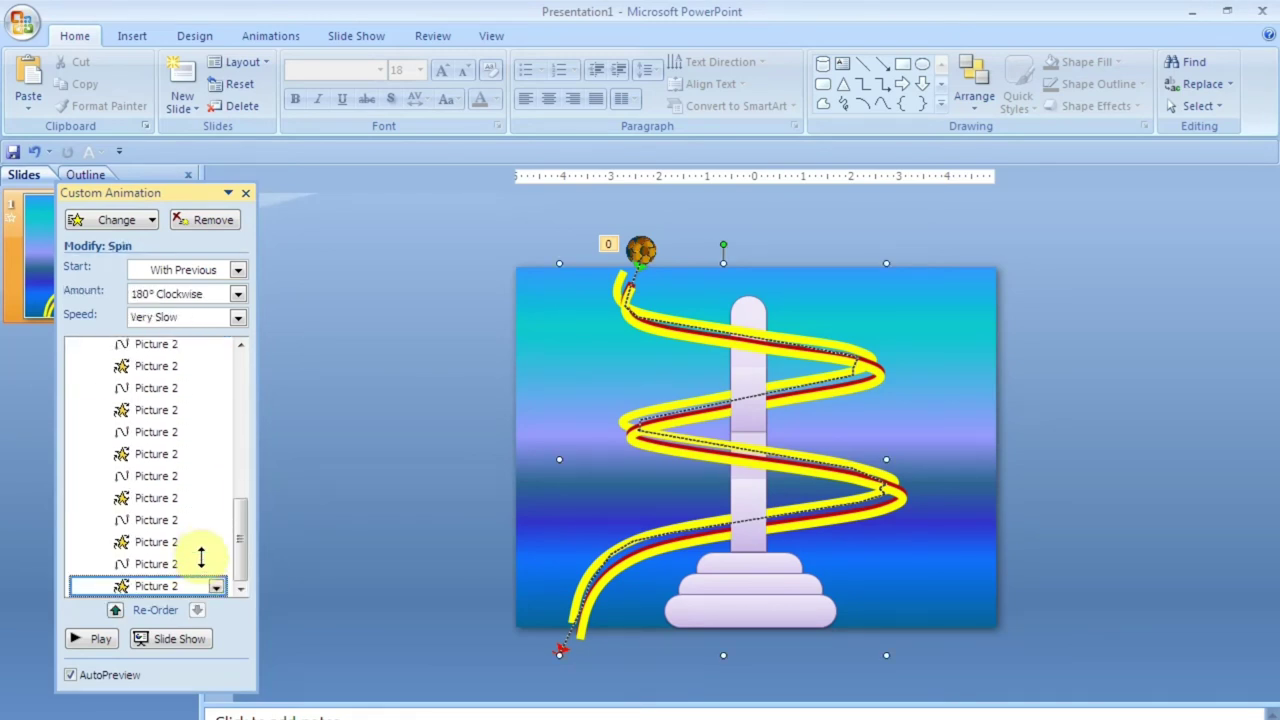
pyautogui.press('Up')
pyautogui.press('Up')
pyautogui.press('Up')
pyautogui.press('Up')
pyautogui.press('Up')
pyautogui.press('Up')
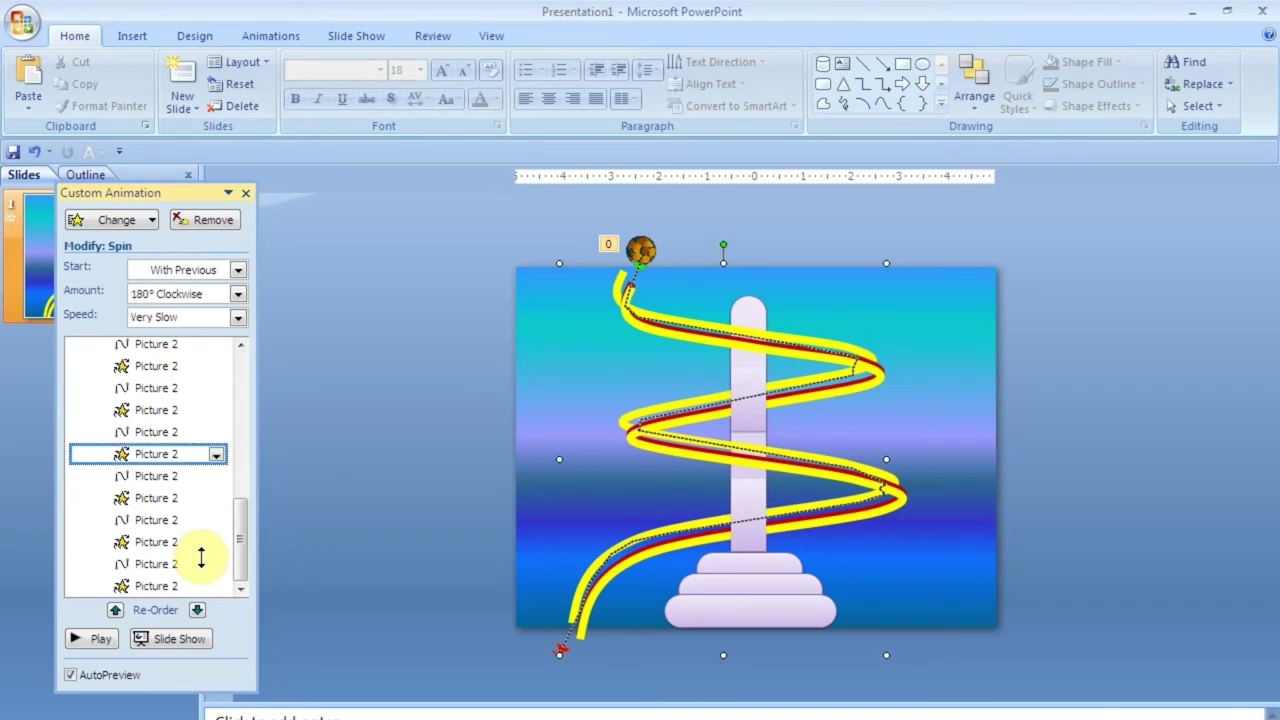
pyautogui.press('Up')
pyautogui.press('Up')
pyautogui.press('Up')
pyautogui.press('Up')
pyautogui.press('Up')
pyautogui.press('Up')
pyautogui.press('Up')
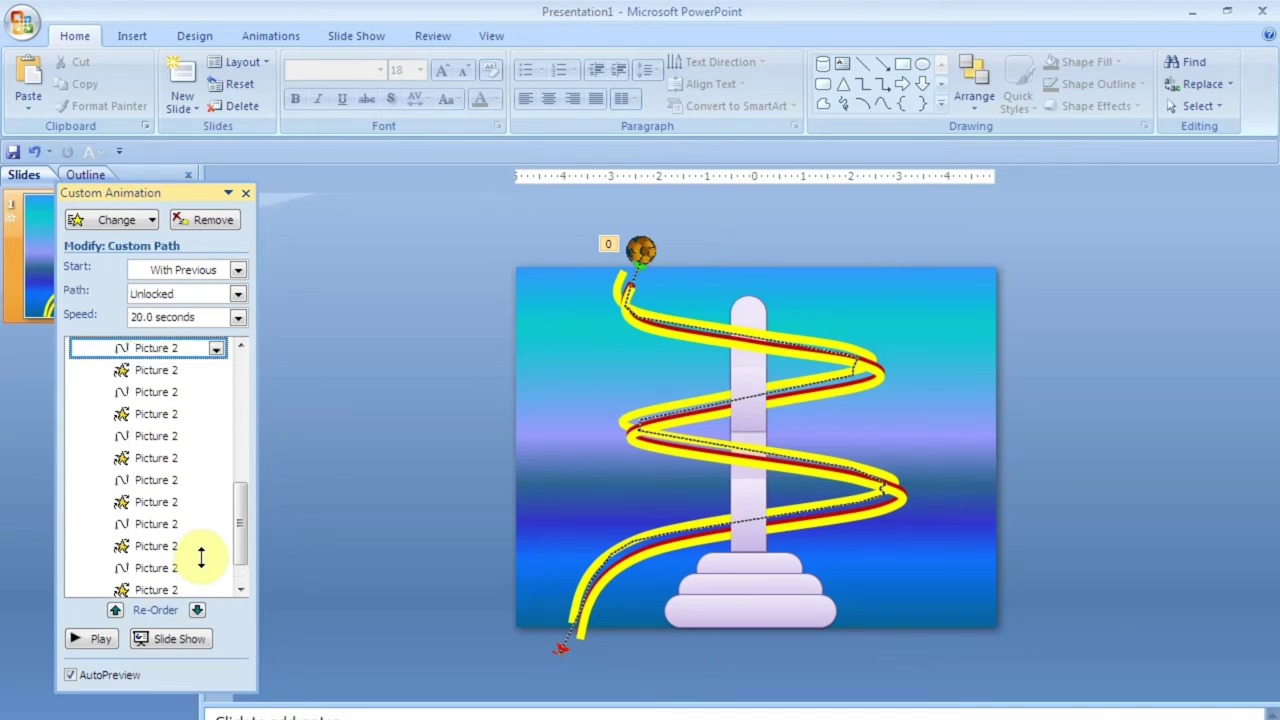
pyautogui.press('Up')
pyautogui.press('Up')
pyautogui.press('Up')
pyautogui.press('Up')
pyautogui.press('Up')
pyautogui.press('Up')
pyautogui.press('Up')
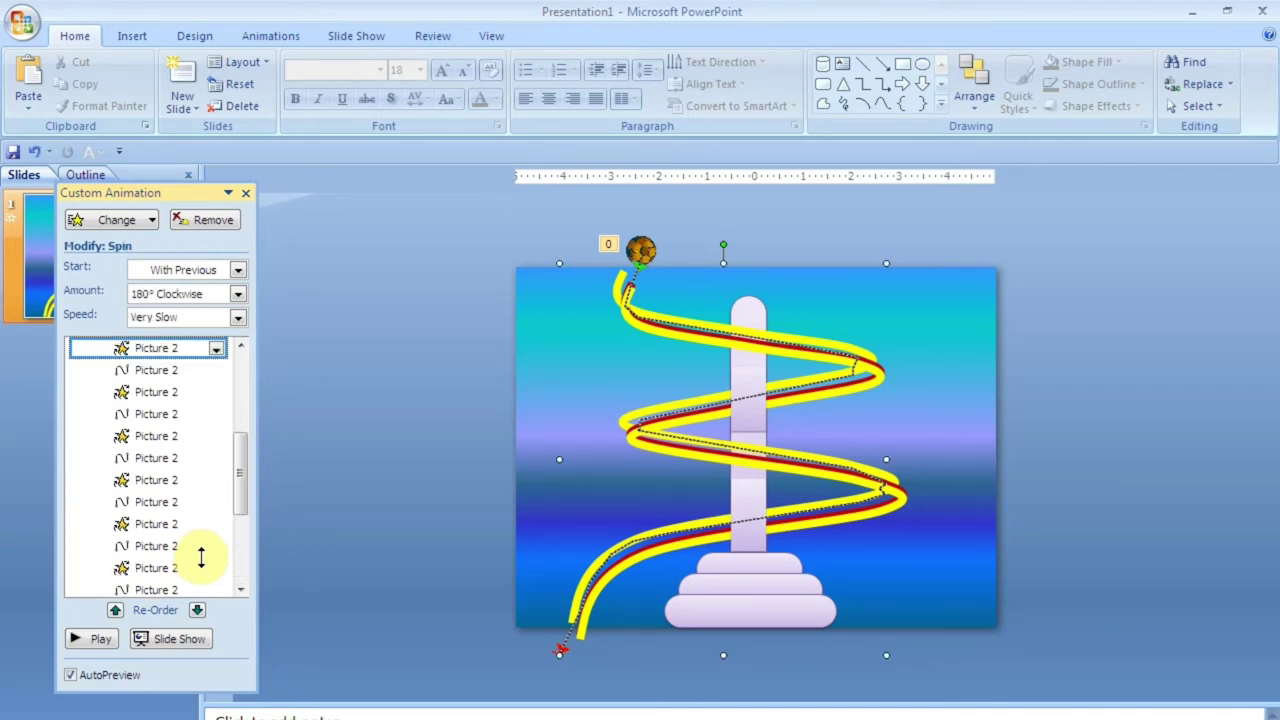
pyautogui.press('Up')
pyautogui.press('Up')
pyautogui.press('Up')
pyautogui.press('Up')
pyautogui.press('Up')
pyautogui.press('Up')
pyautogui.press('Up')
pyautogui.press('Up')
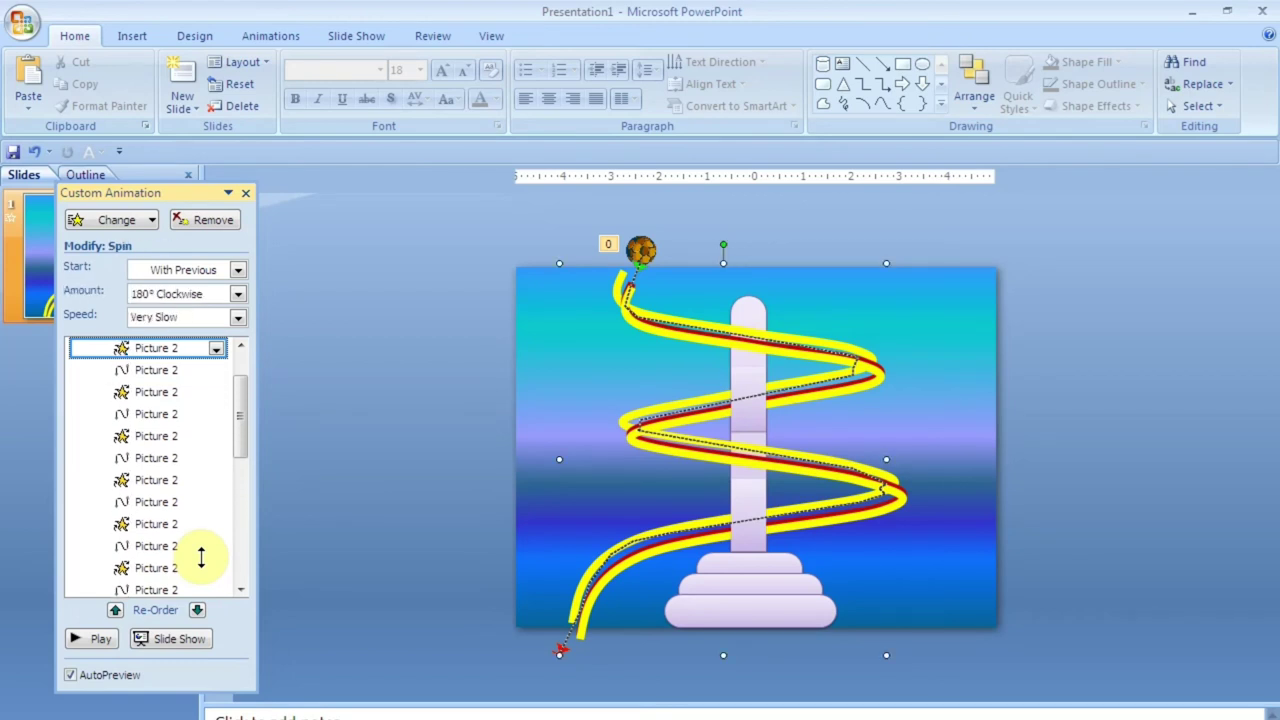
pyautogui.press('Up')
pyautogui.press('Up')
pyautogui.press('Up')
pyautogui.press('Down')
pyautogui.press('Down')
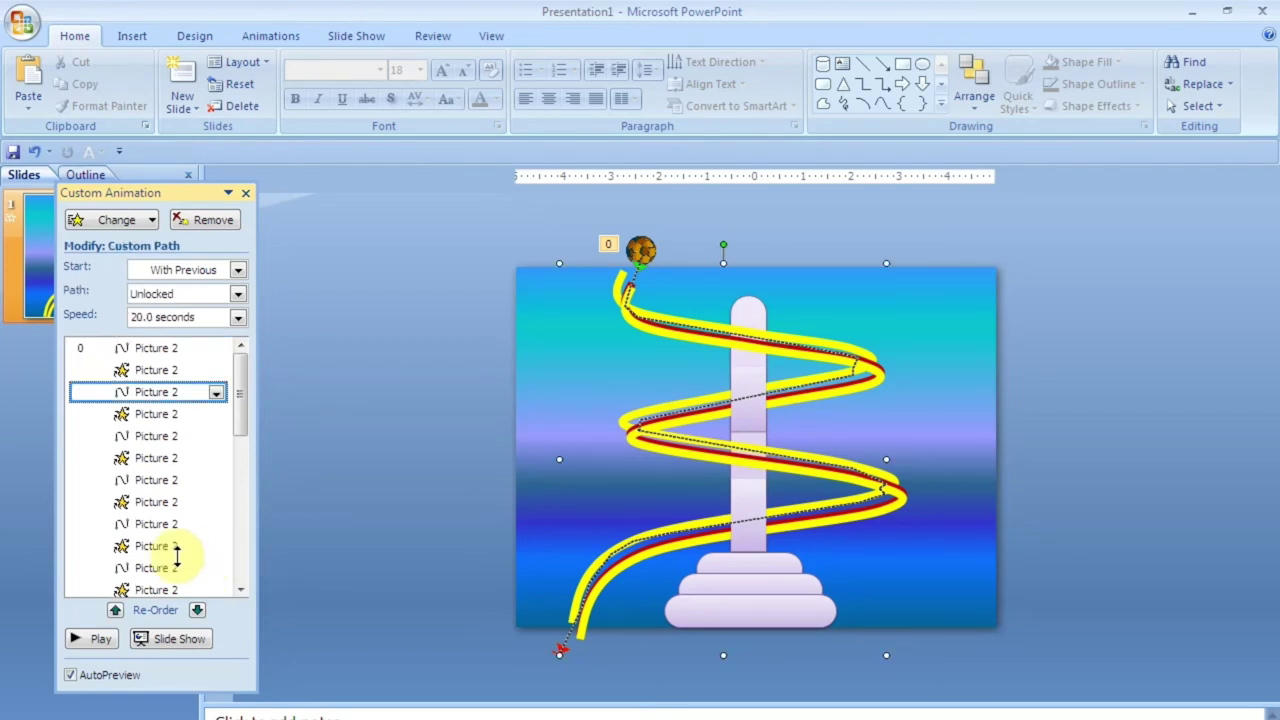
# Give the first two motion paths 3- and 4-second delays and turn off AutoPreview
pyautogui.click(216, 393)
pyautogui.click(100, 508)
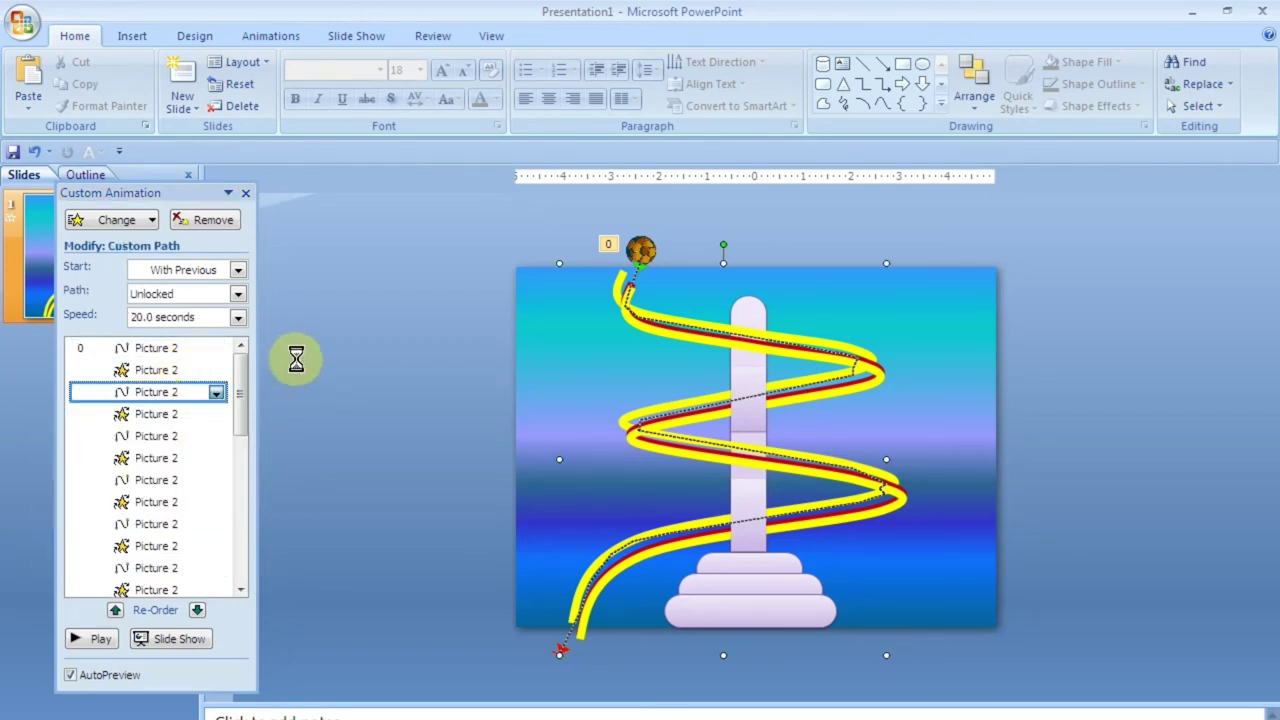
pyautogui.write('3')
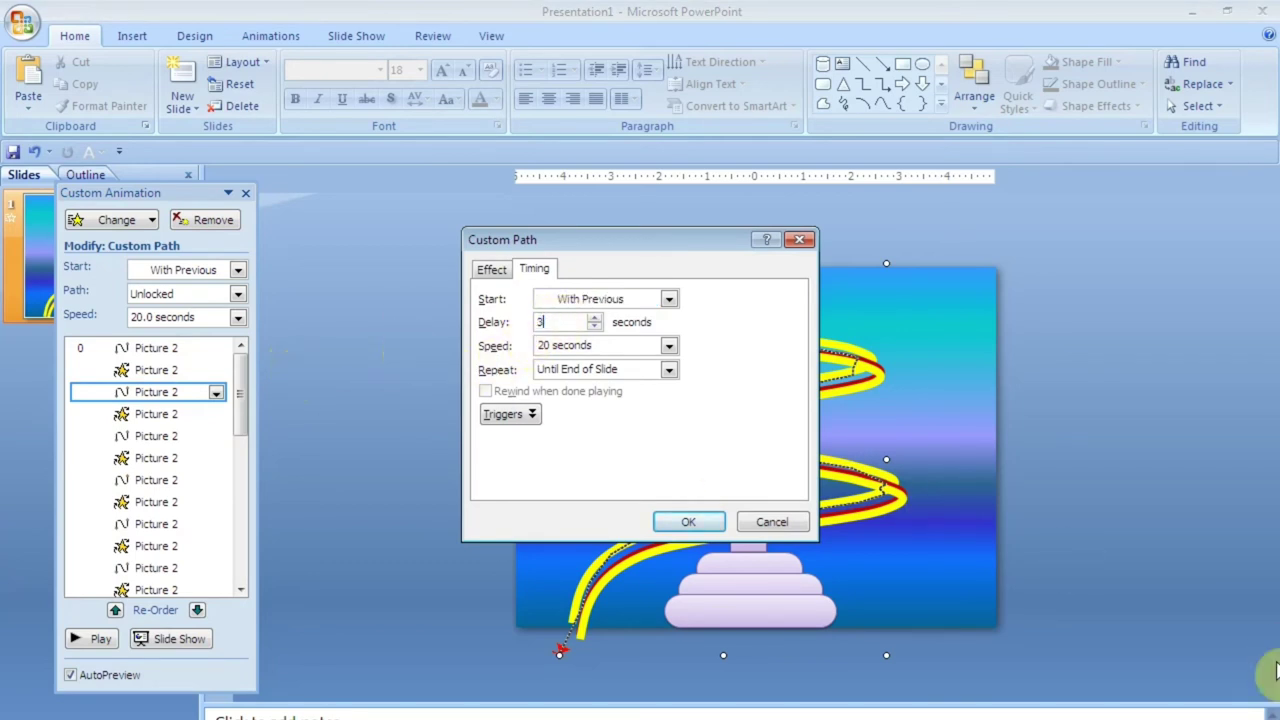
pyautogui.click(687, 524)
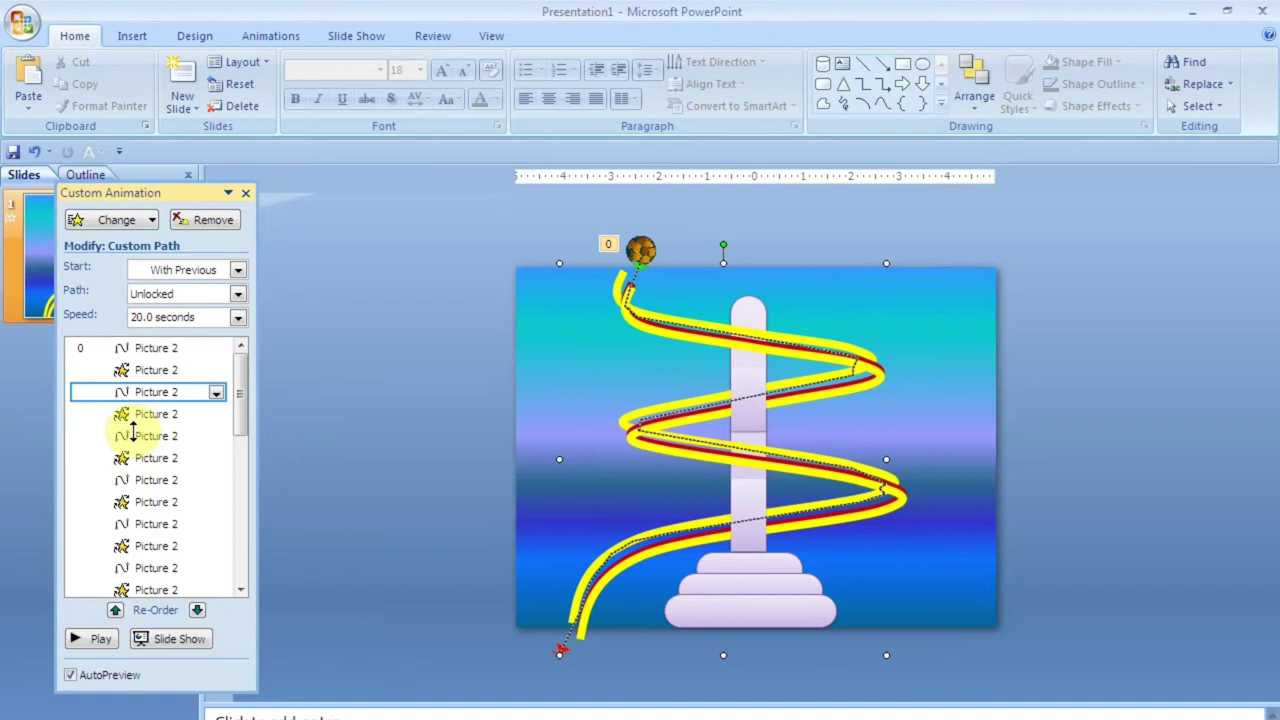
pyautogui.click(133, 436)
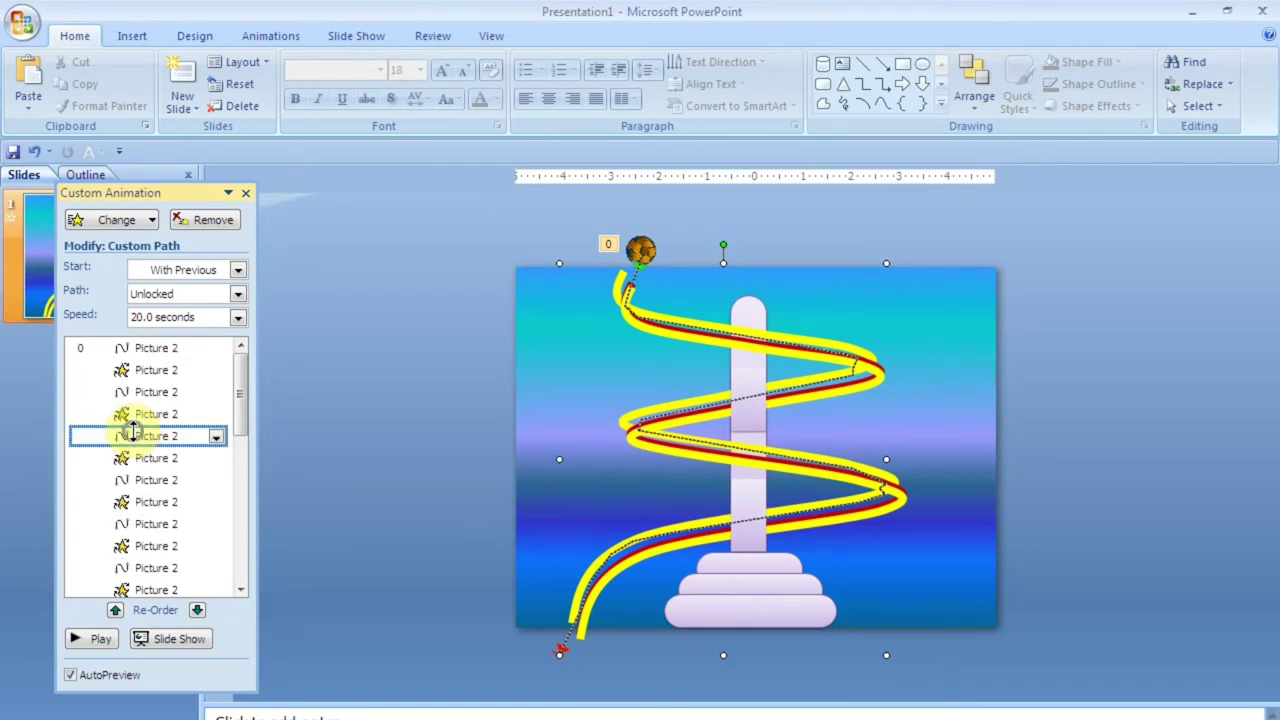
pyautogui.click(216, 436)
pyautogui.click(103, 551)
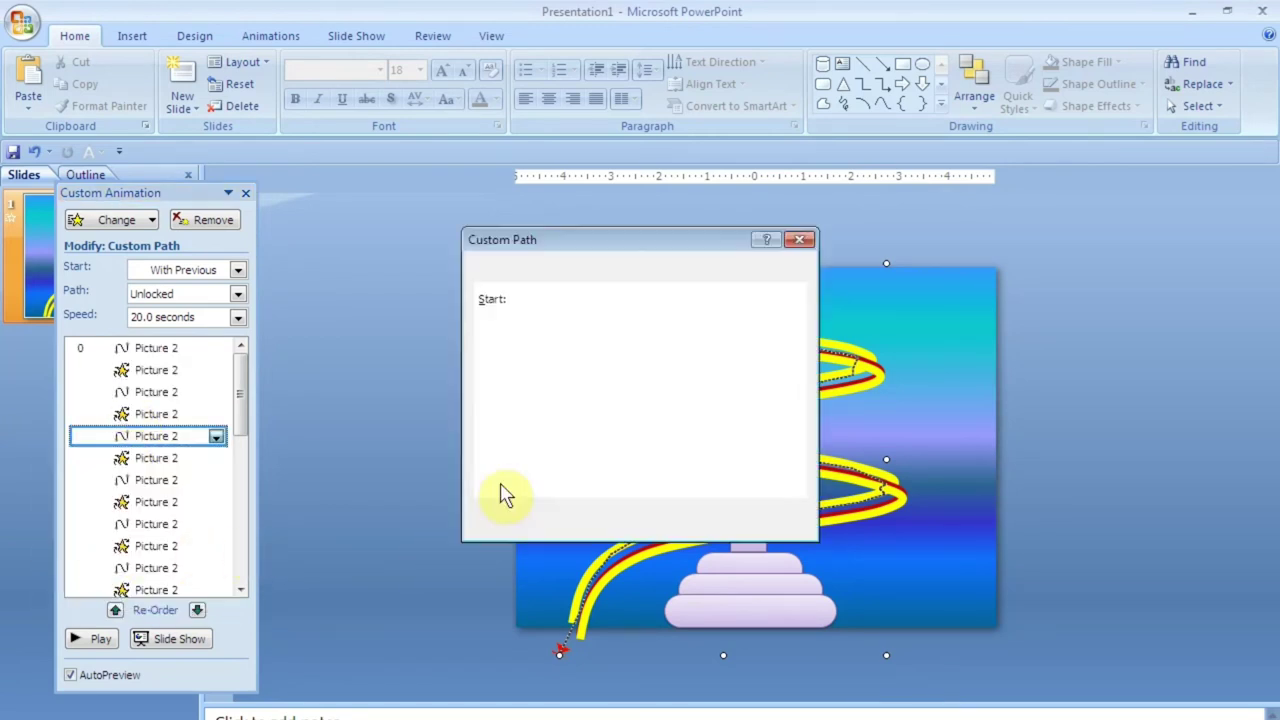
pyautogui.doubleClick(560, 322)
pyautogui.write('4')
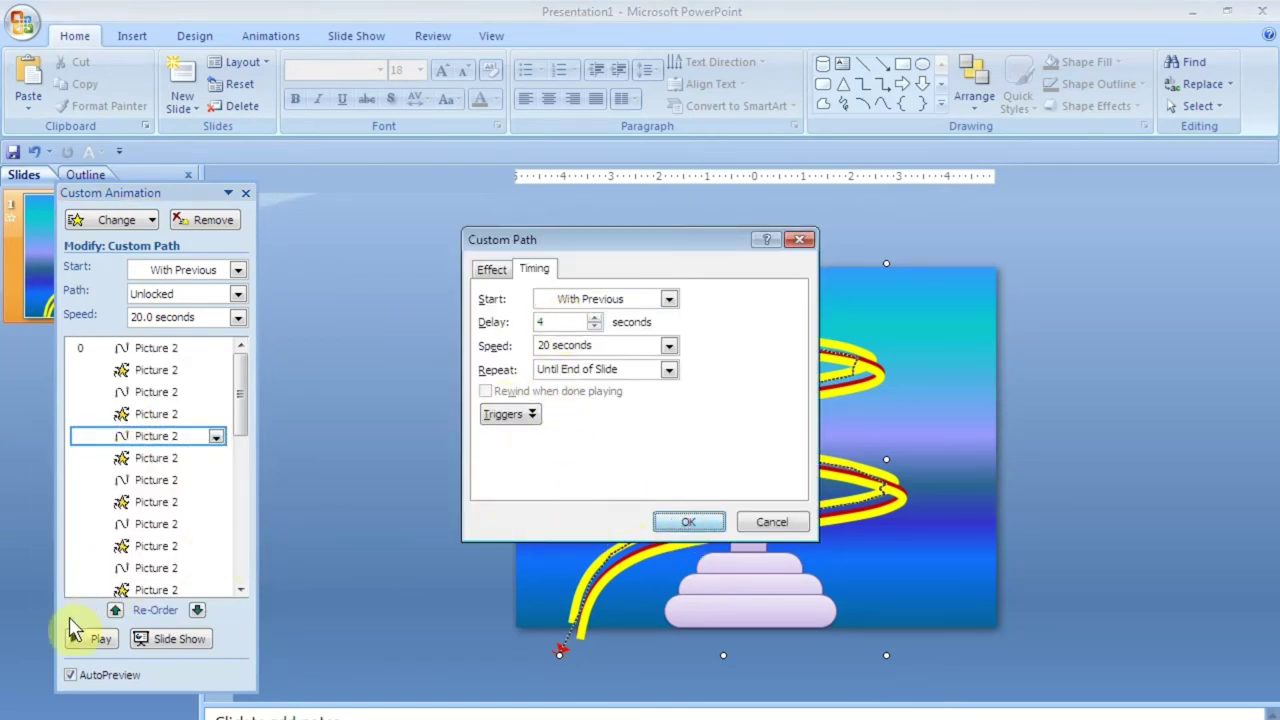
pyautogui.press('Return')
pyautogui.click(72, 675)
# Set the next motion path's delay to 5 seconds
pyautogui.click(153, 480)
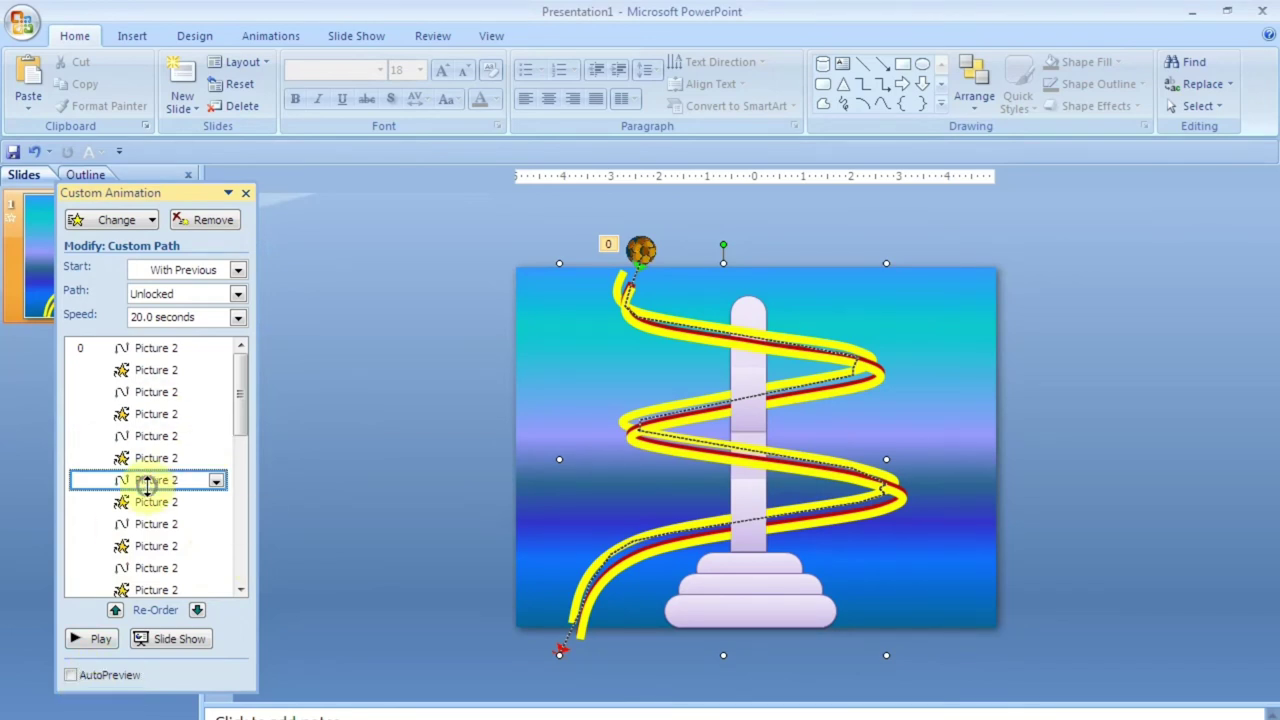
pyautogui.click(216, 480)
pyautogui.click(143, 572)
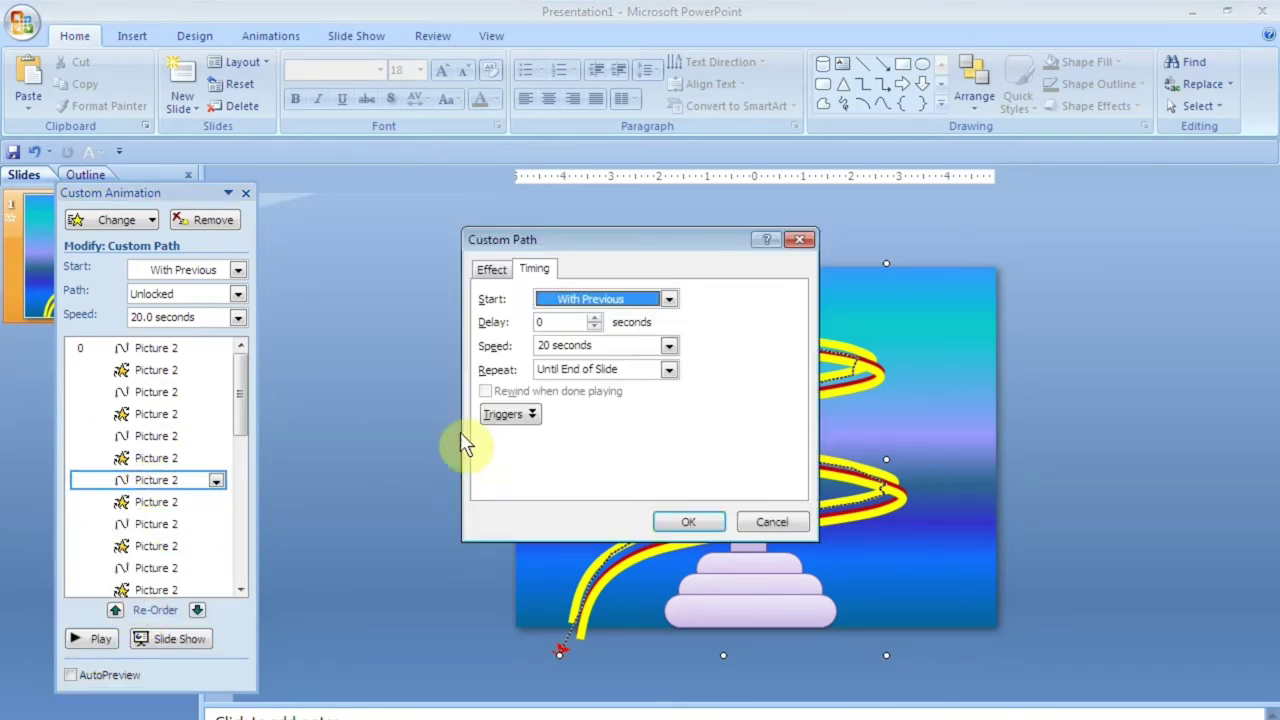
pyautogui.doubleClick(548, 322)
pyautogui.write('5')
pyautogui.click(652, 527)
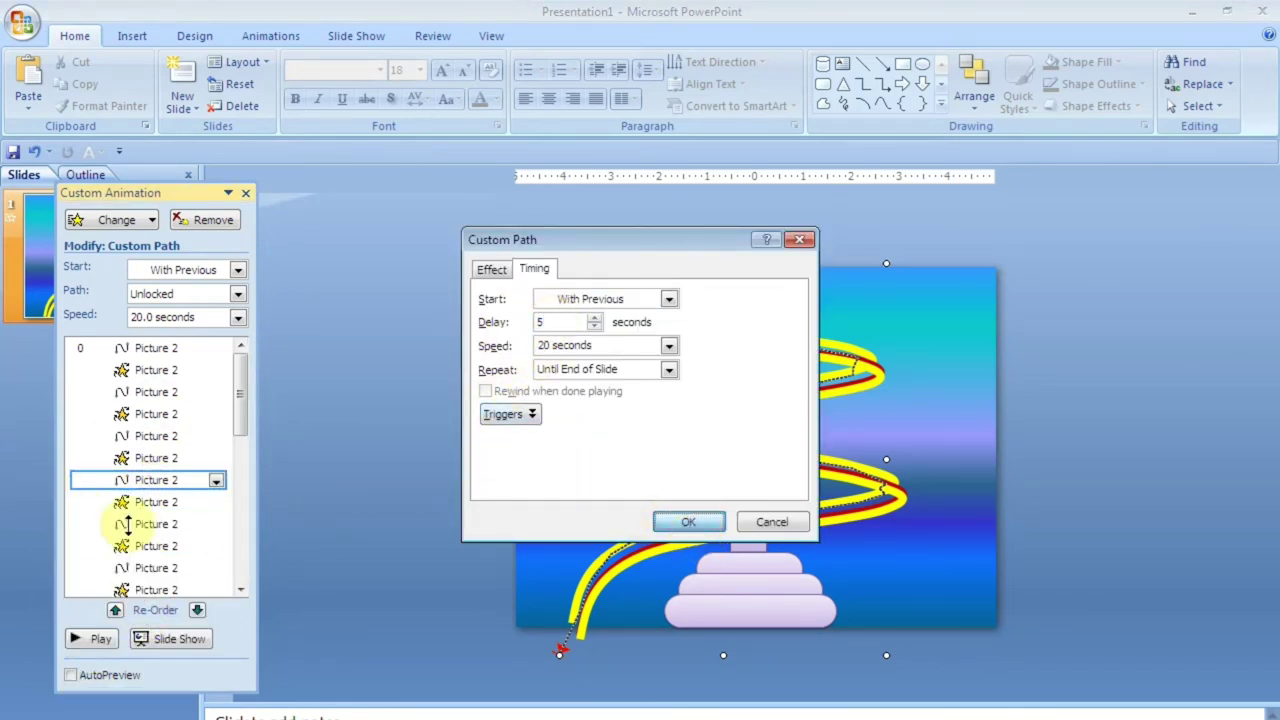
# Set the following motion path's delay to 6 seconds and recheck an earlier path's delay
pyautogui.click(153, 524)
pyautogui.click(216, 524)
pyautogui.click(110, 612)
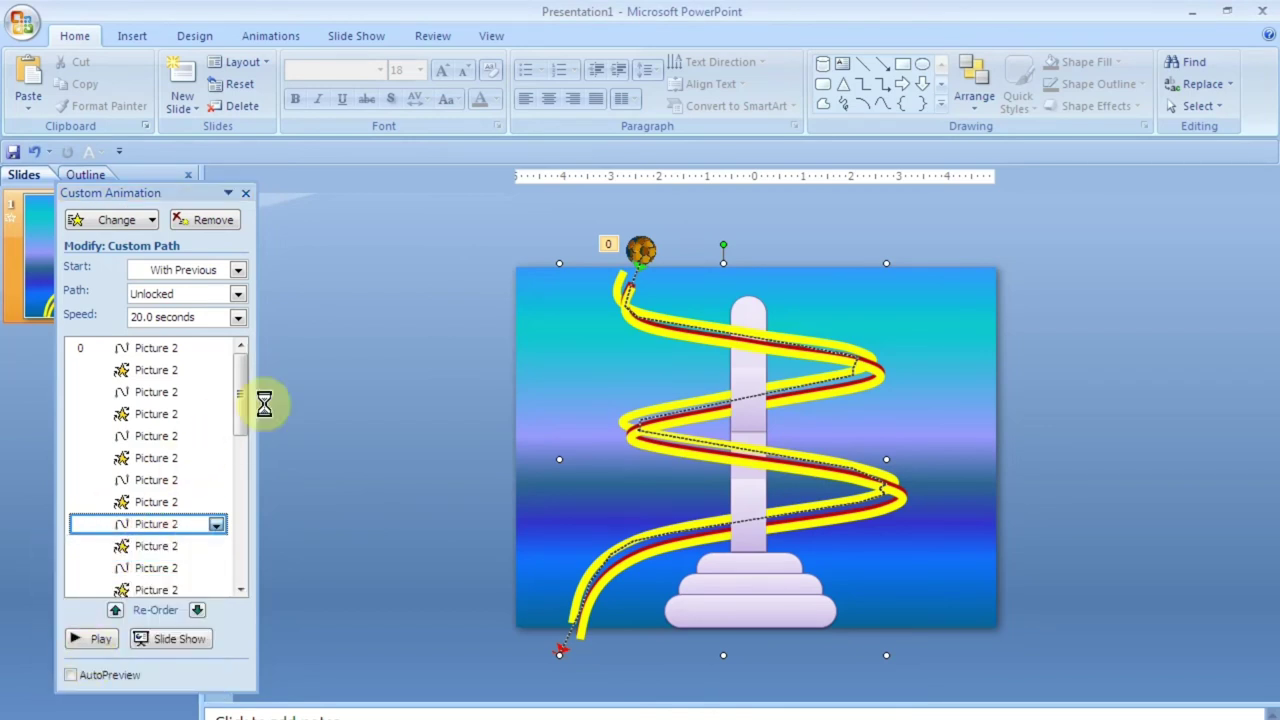
pyautogui.doubleClick(545, 322)
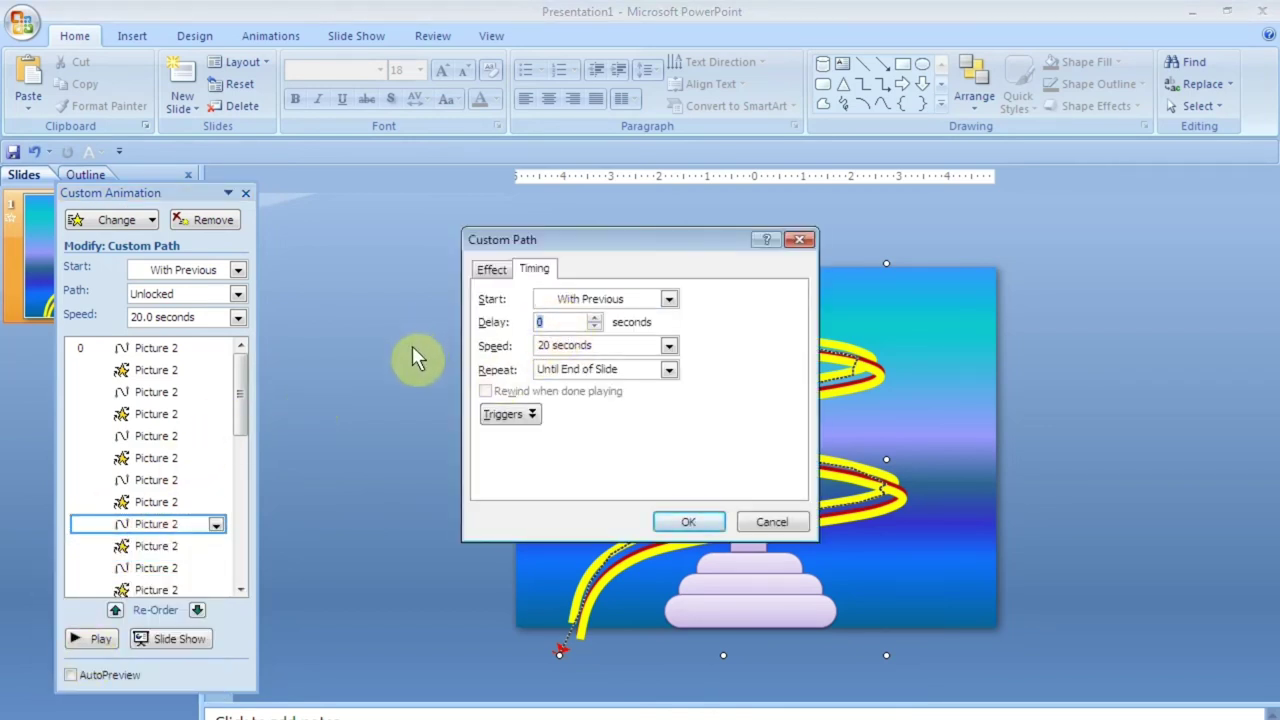
pyautogui.write('6')
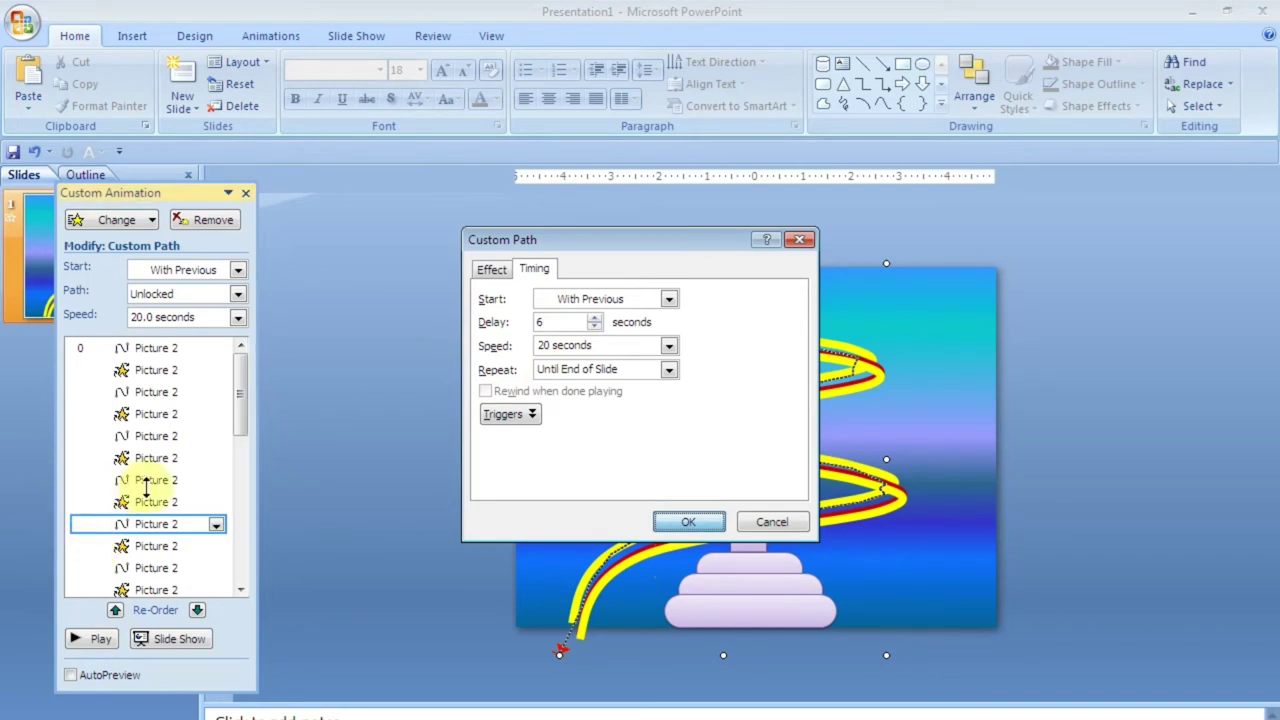
pyautogui.press('Return')
pyautogui.click(150, 480)
pyautogui.click(216, 480)
pyautogui.click(140, 597)
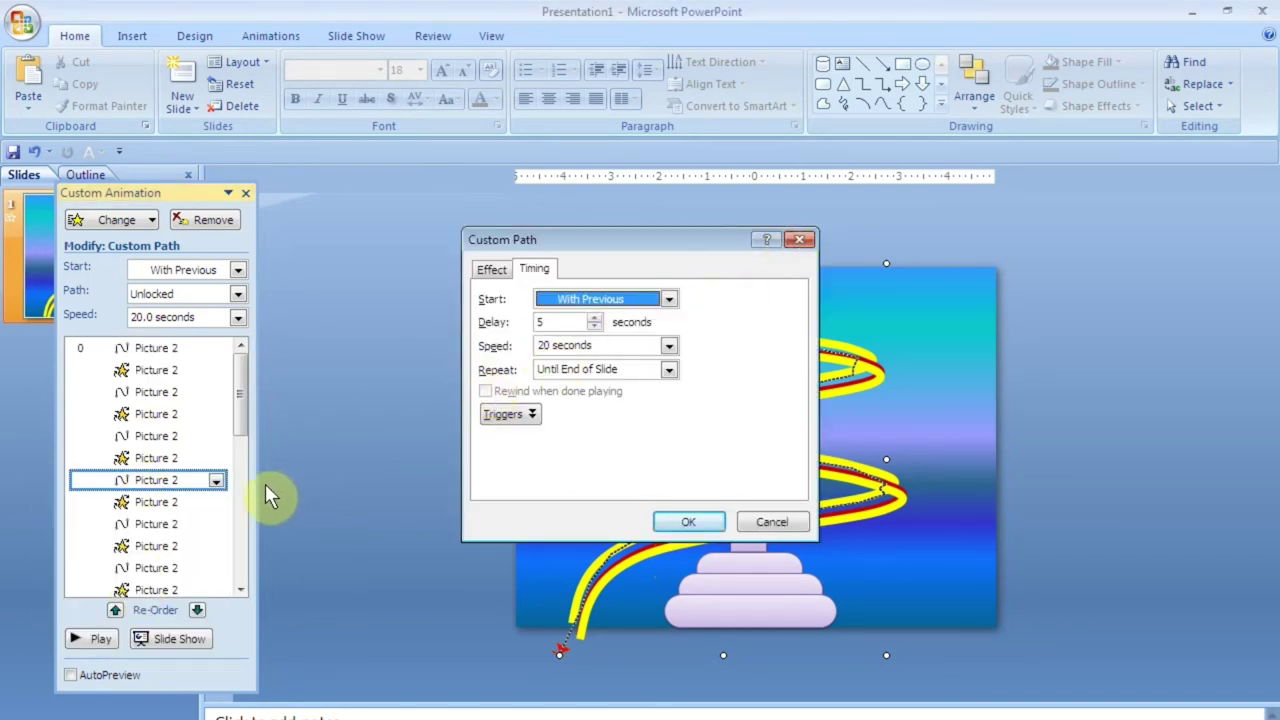
pyautogui.press('Return')
# Give the next motion path a 7-second delay
pyautogui.click(165, 567)
pyautogui.click(216, 567)
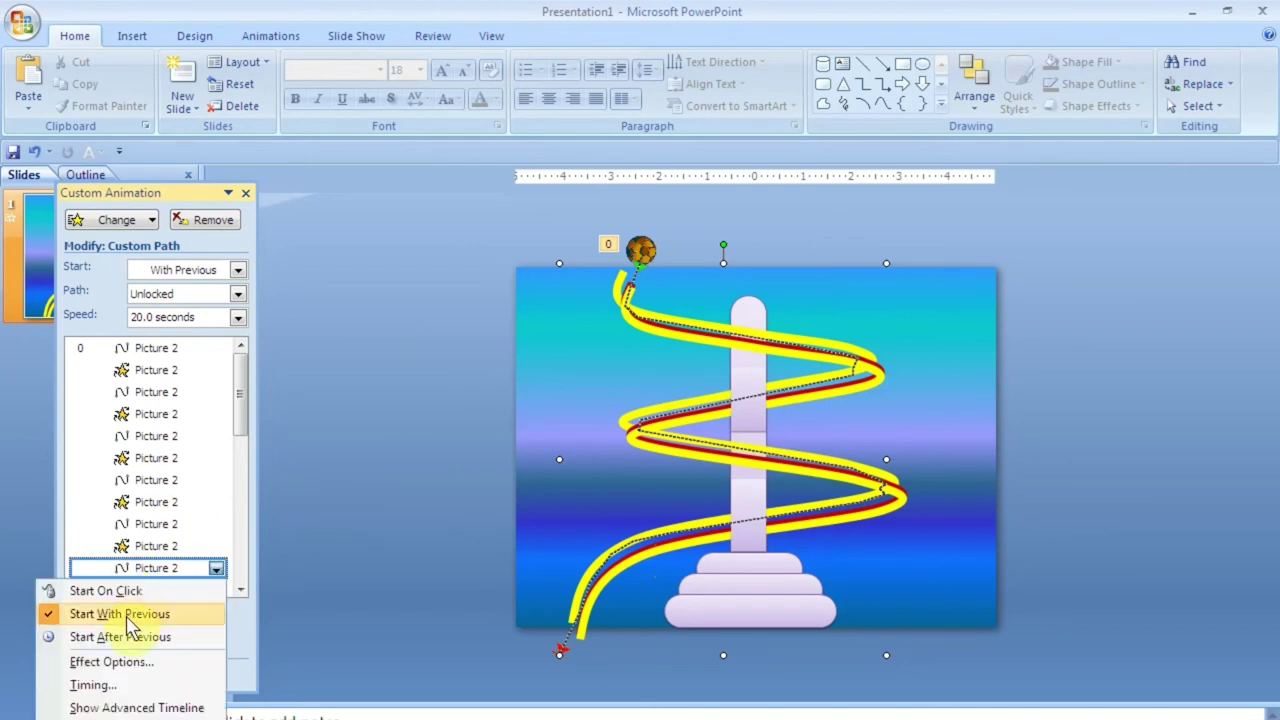
pyautogui.click(116, 677)
pyautogui.doubleClick(571, 317)
pyautogui.write('5')
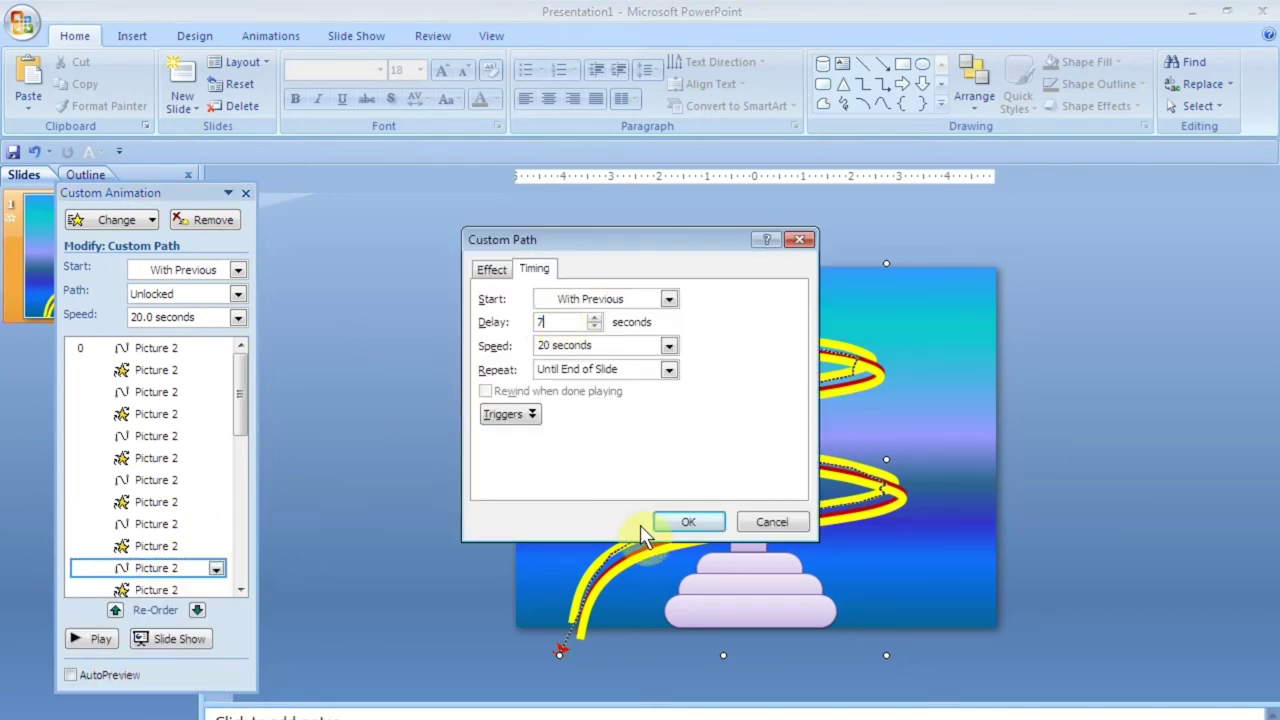
pyautogui.press('Return')
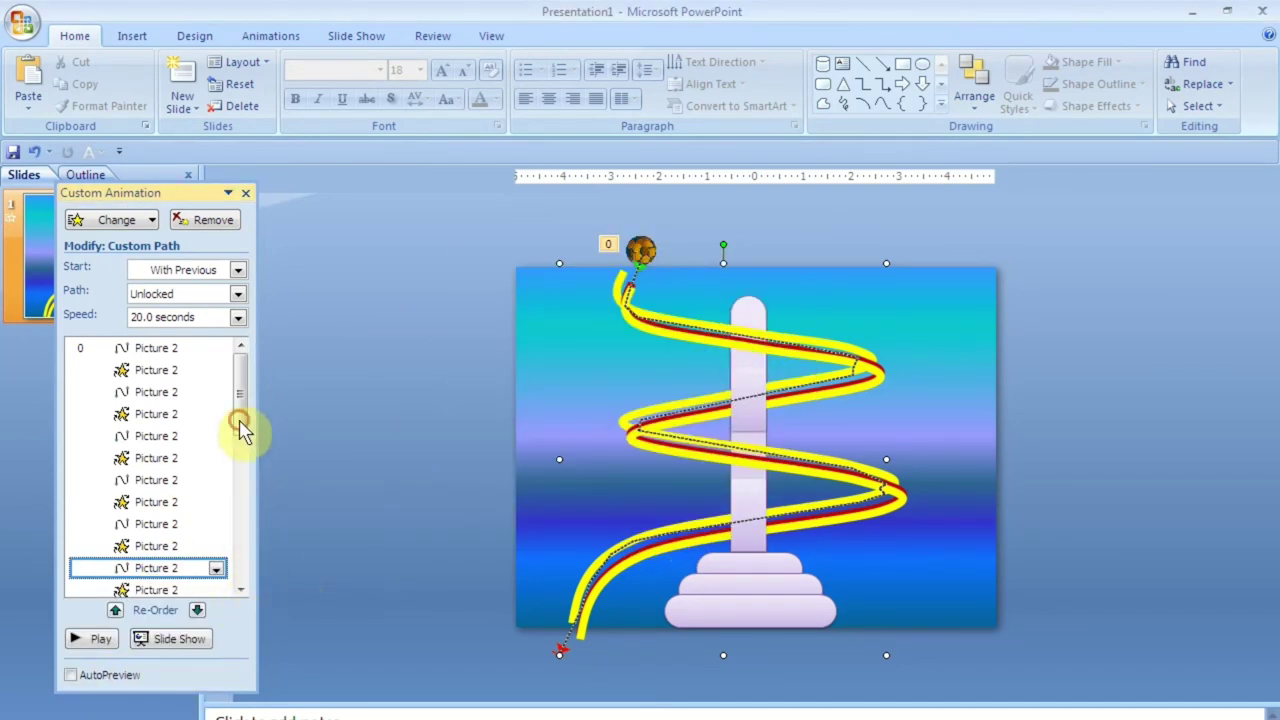
pyautogui.moveTo(240, 428); pyautogui.dragTo(251, 500)
# Give the next motion path an 8-second delay
pyautogui.click(168, 386)
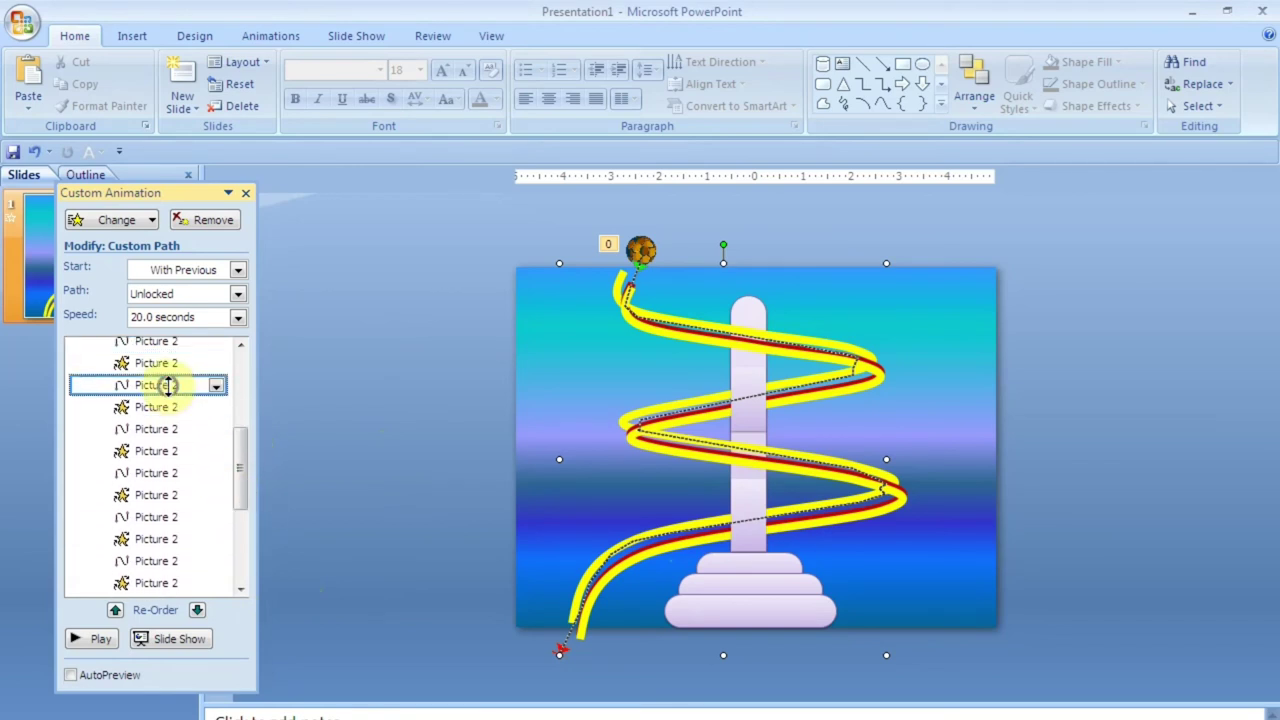
pyautogui.click(216, 385)
pyautogui.click(115, 500)
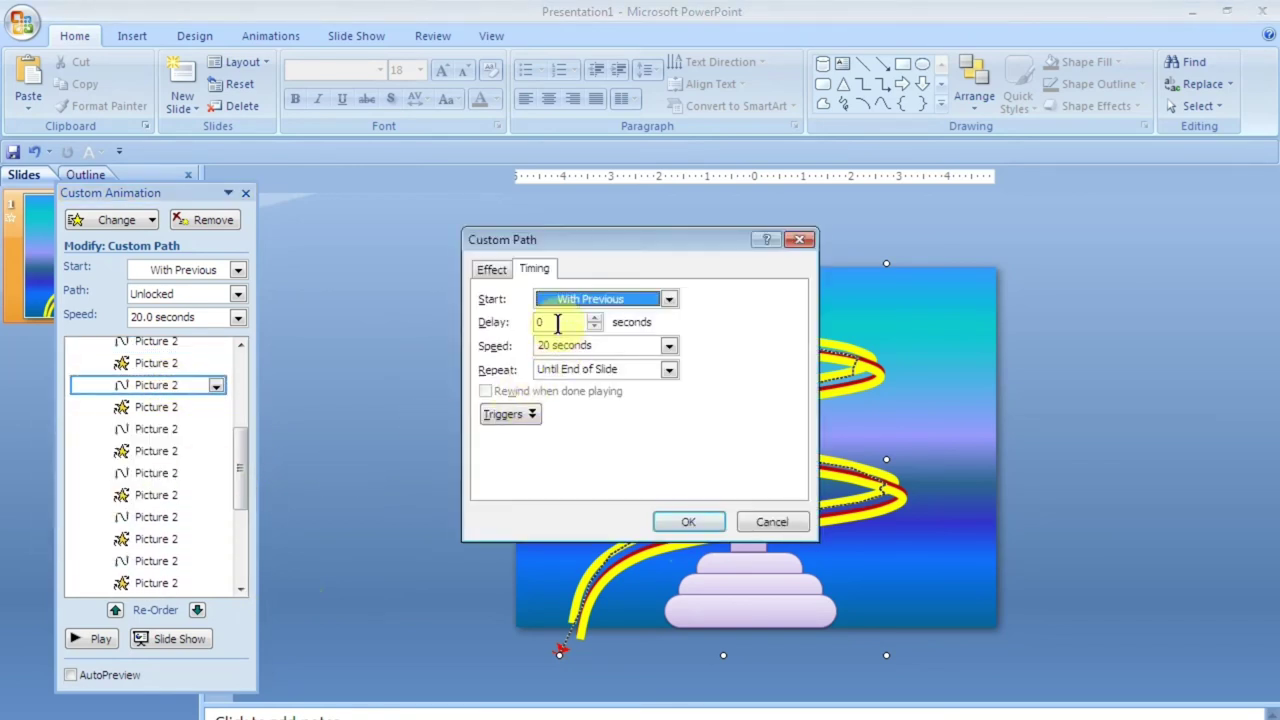
pyautogui.doubleClick(558, 322)
pyautogui.write('8')
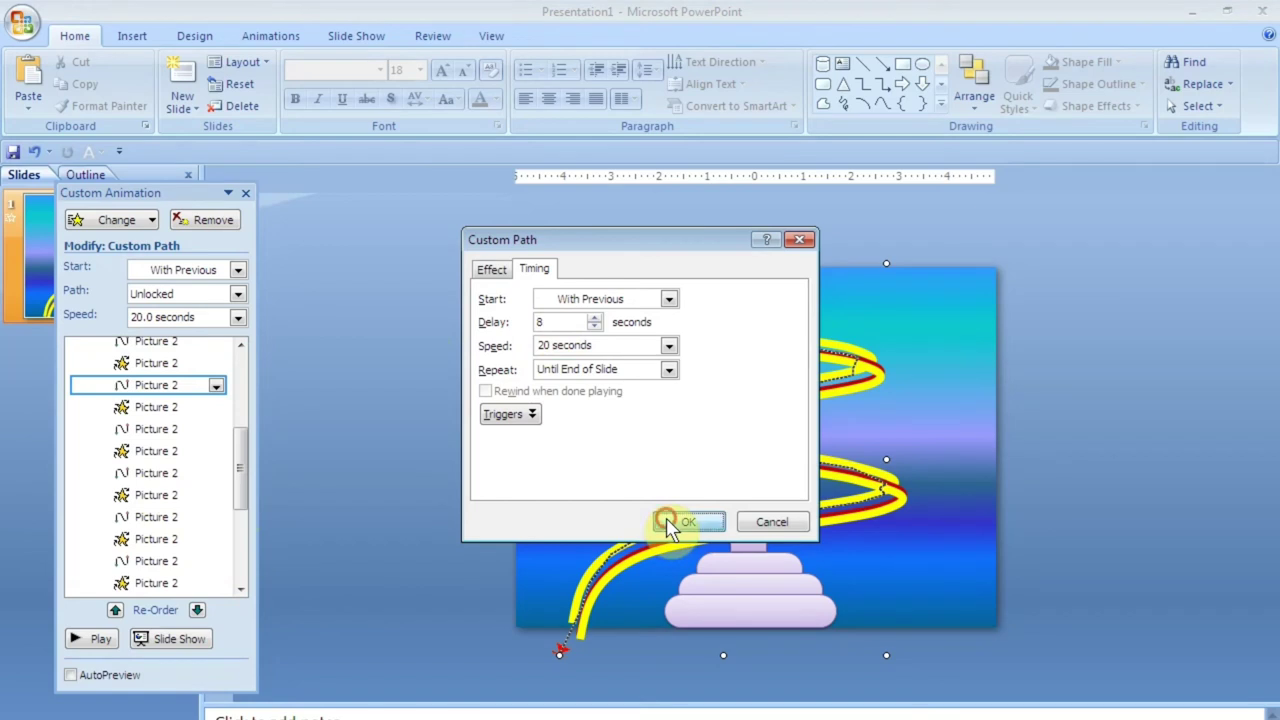
pyautogui.click(686, 522)
pyautogui.click(216, 341)
pyautogui.click(157, 480)
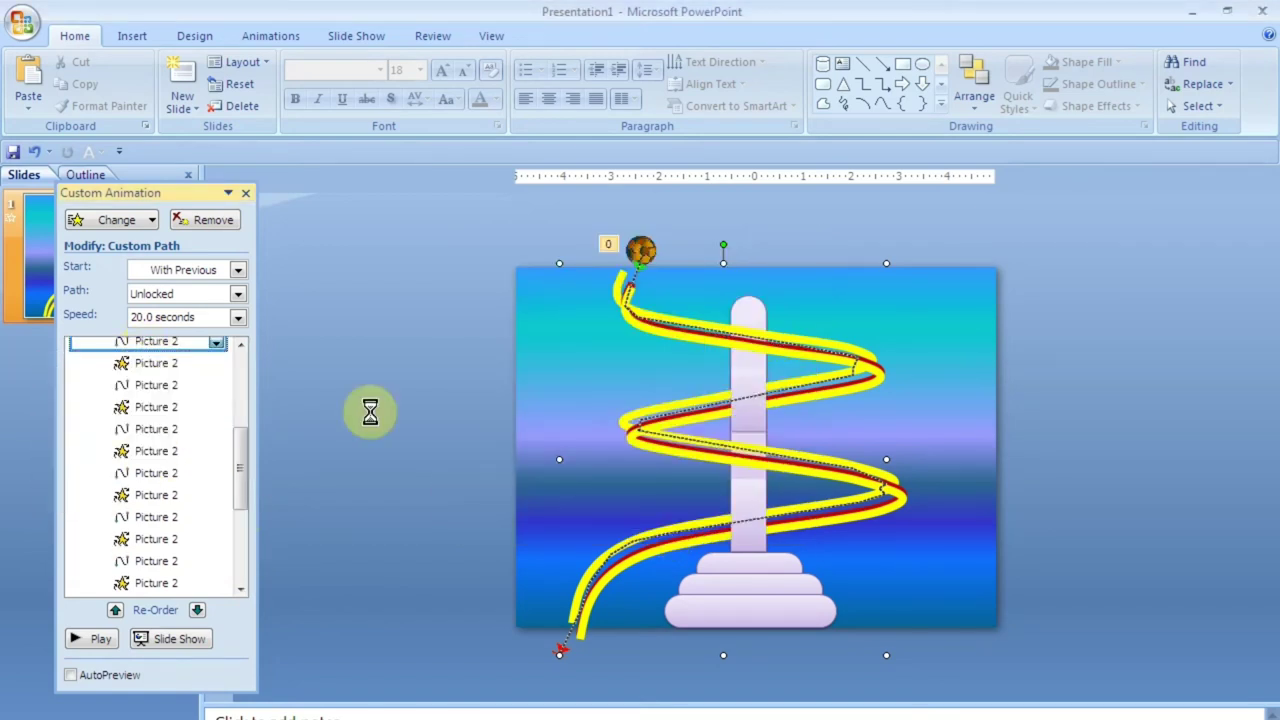
pyautogui.click(688, 522)
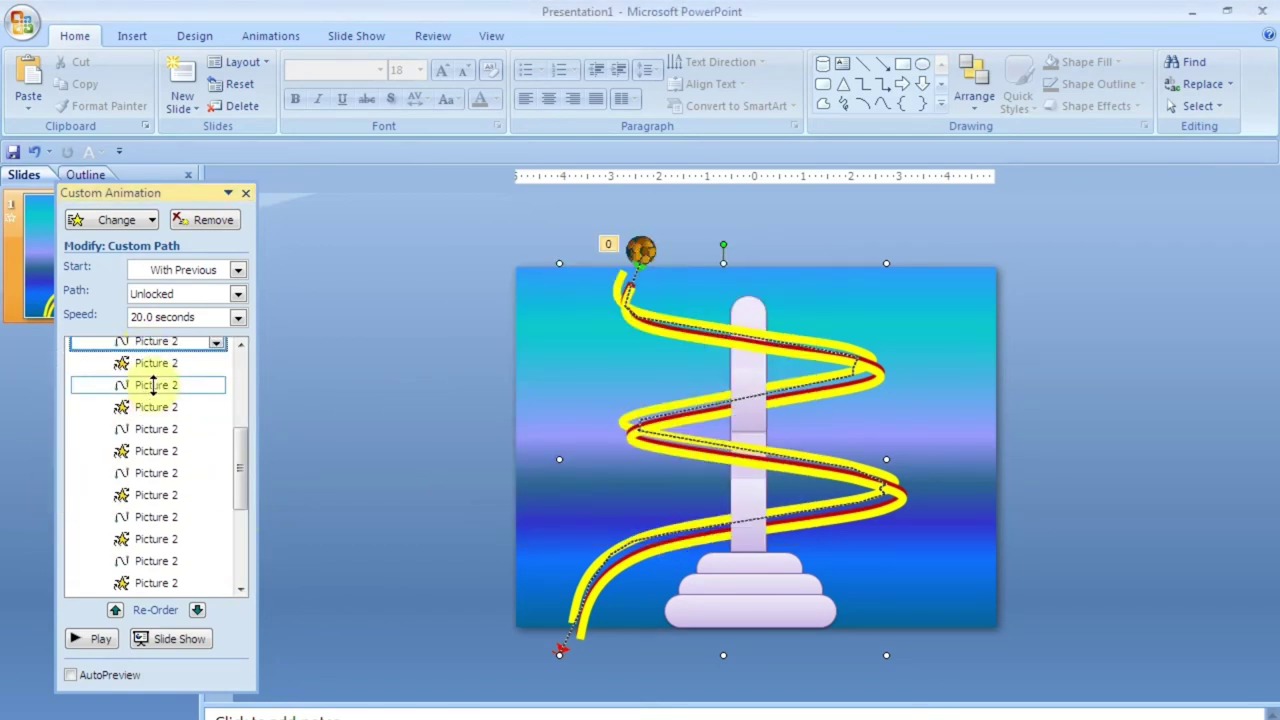
# Update the next path's delay, then give the following one a 10-second delay
pyautogui.click(152, 429)
pyautogui.rightClick(152, 429)
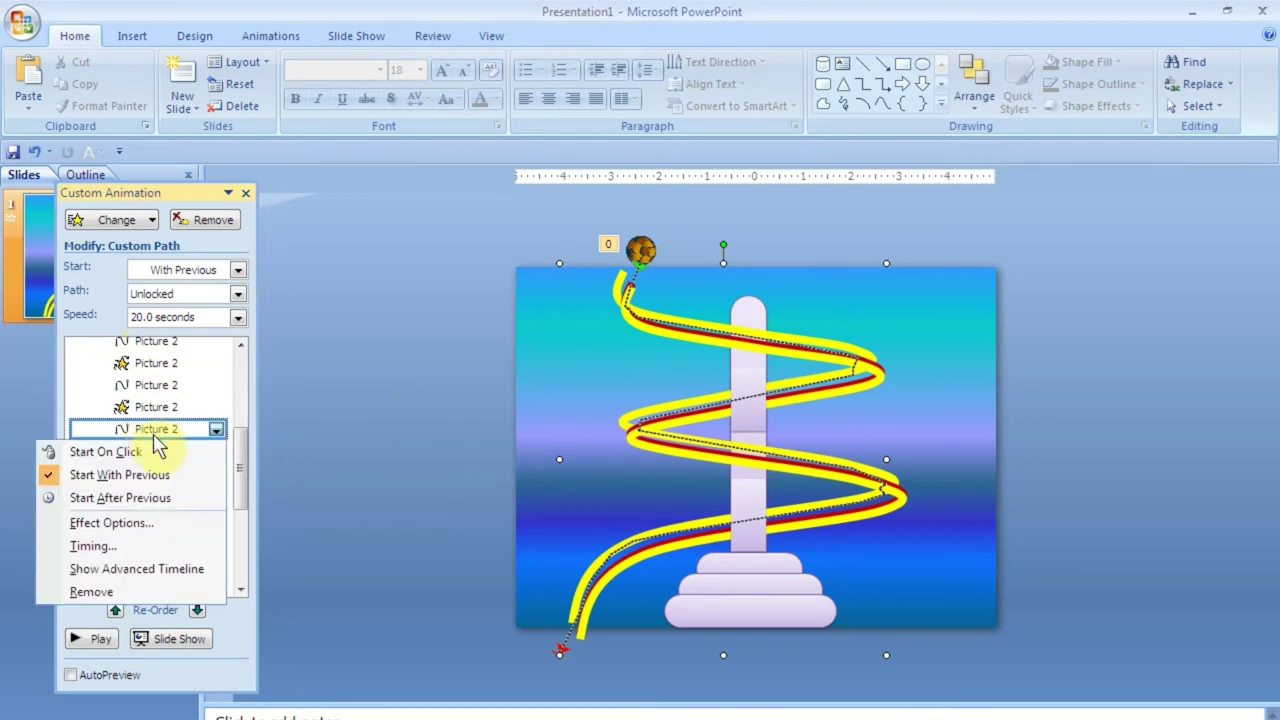
pyautogui.click(128, 545)
pyautogui.doubleClick(556, 318)
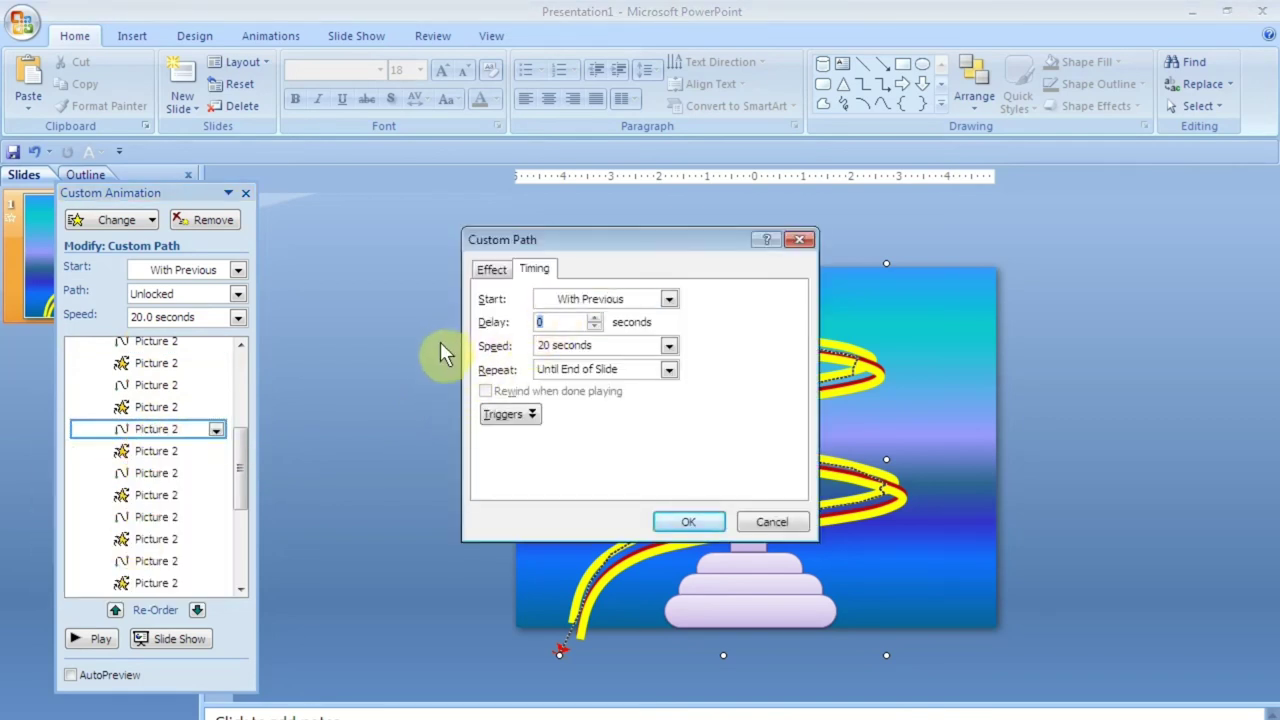
pyautogui.click(688, 522)
pyautogui.click(160, 473)
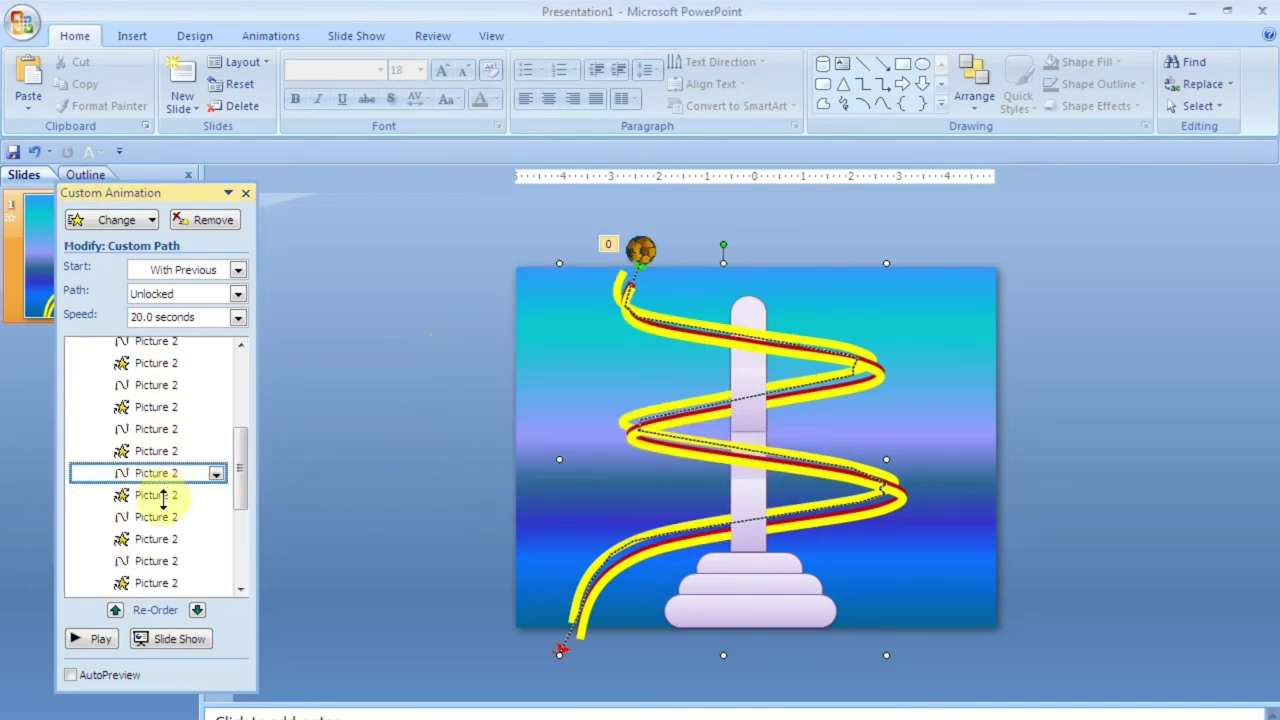
pyautogui.rightClick(160, 476)
pyautogui.click(136, 588)
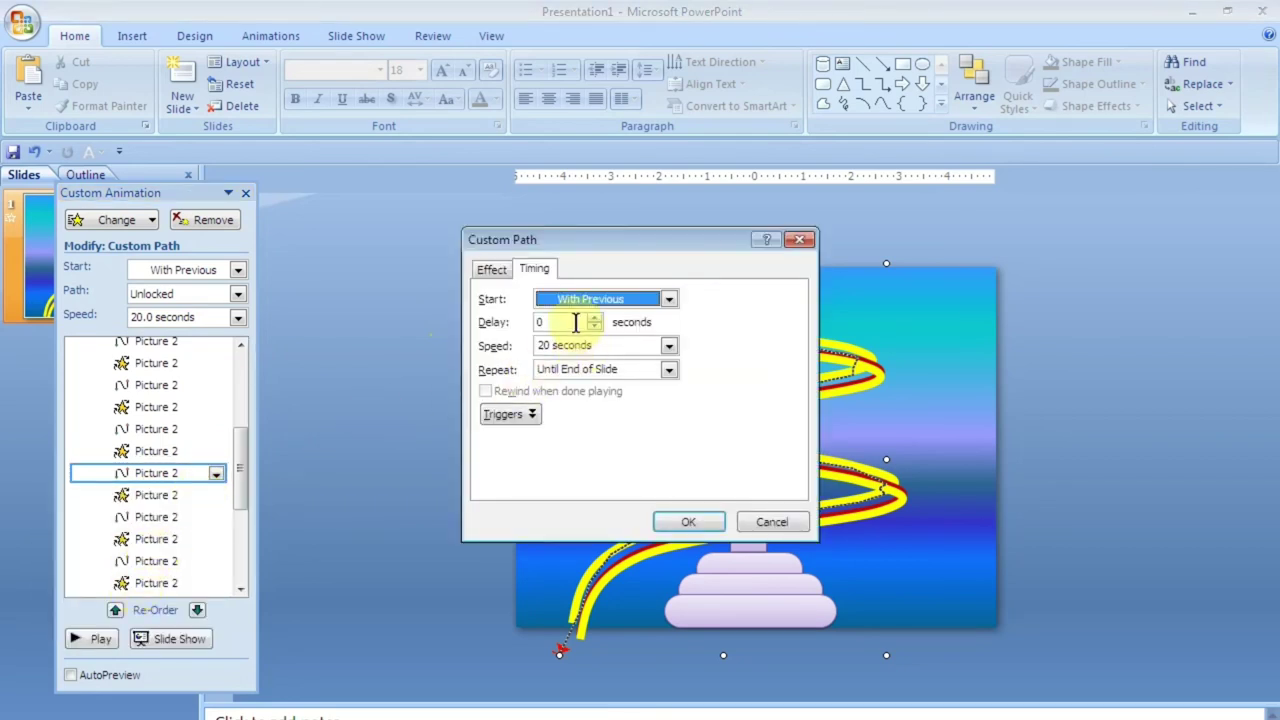
pyautogui.doubleClick(575, 322)
pyautogui.write('10')
pyautogui.click(688, 522)
# Adjust the next path's delay, then set the following one to 12 seconds
pyautogui.click(136, 518)
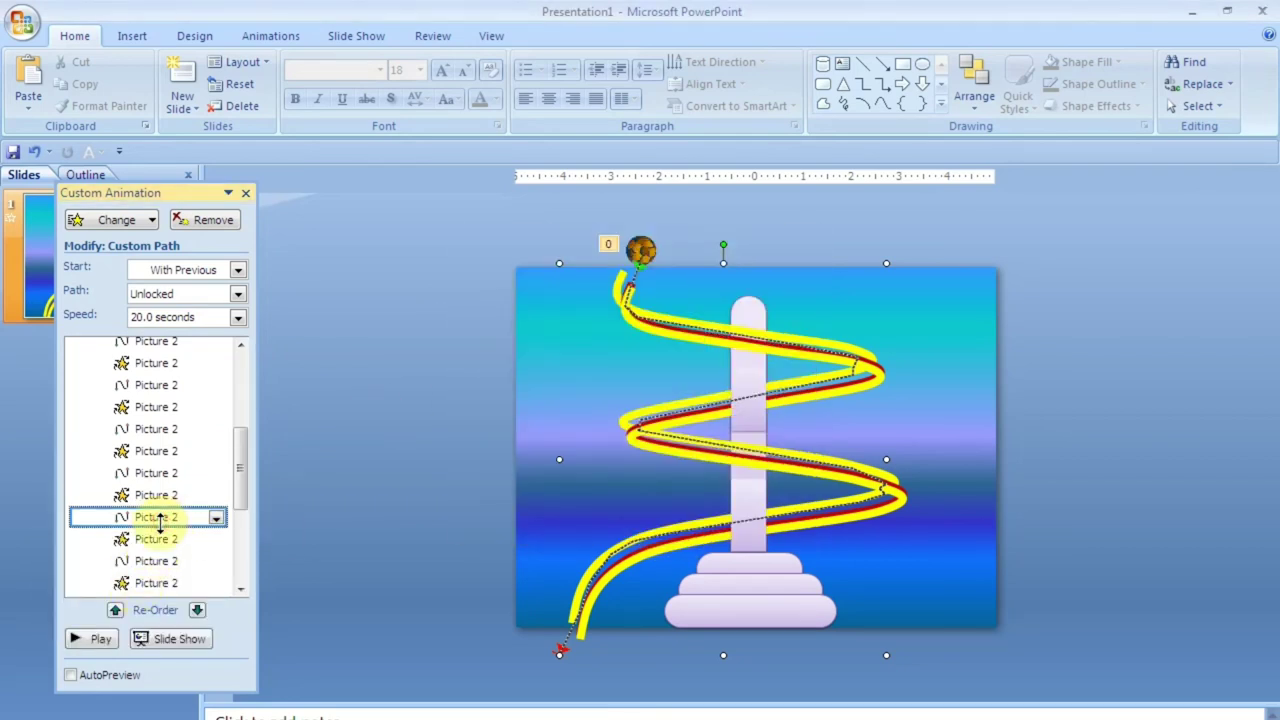
pyautogui.rightClick(138, 518)
pyautogui.click(137, 634)
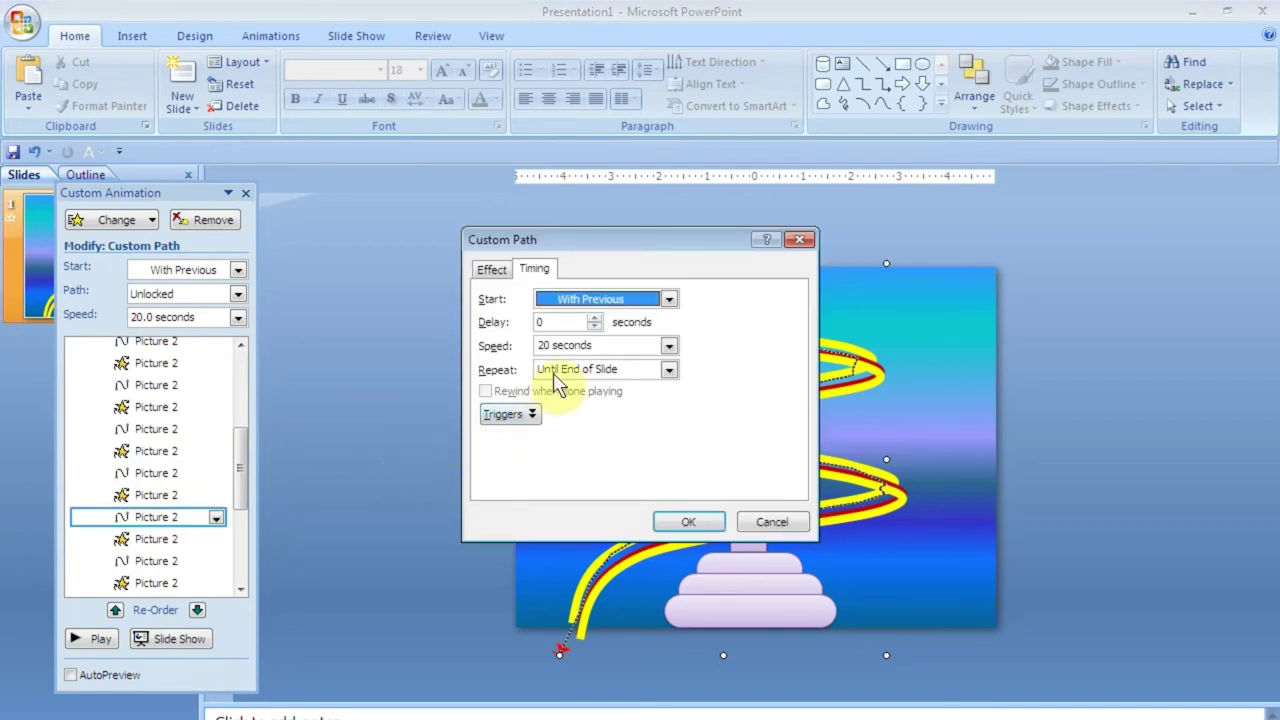
pyautogui.click(551, 322)
pyautogui.click(688, 521)
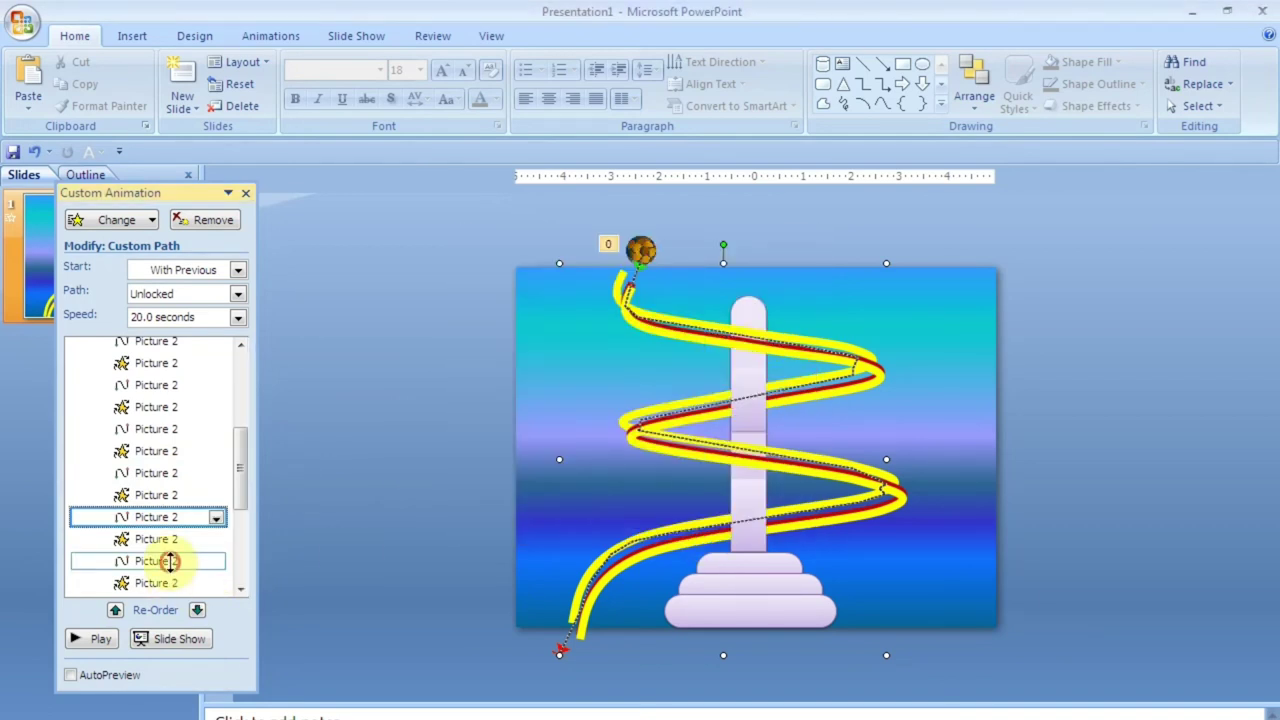
pyautogui.rightClick(168, 565)
pyautogui.click(88, 677)
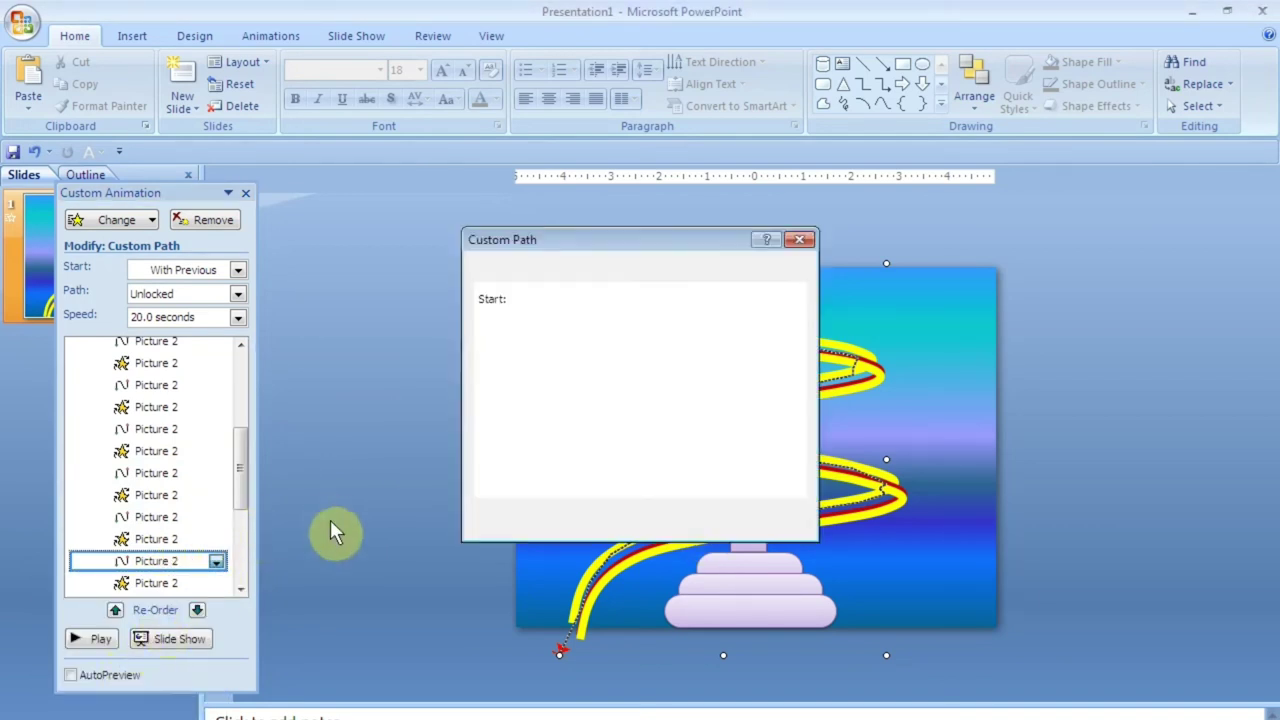
pyautogui.doubleClick(545, 322)
pyautogui.write('12')
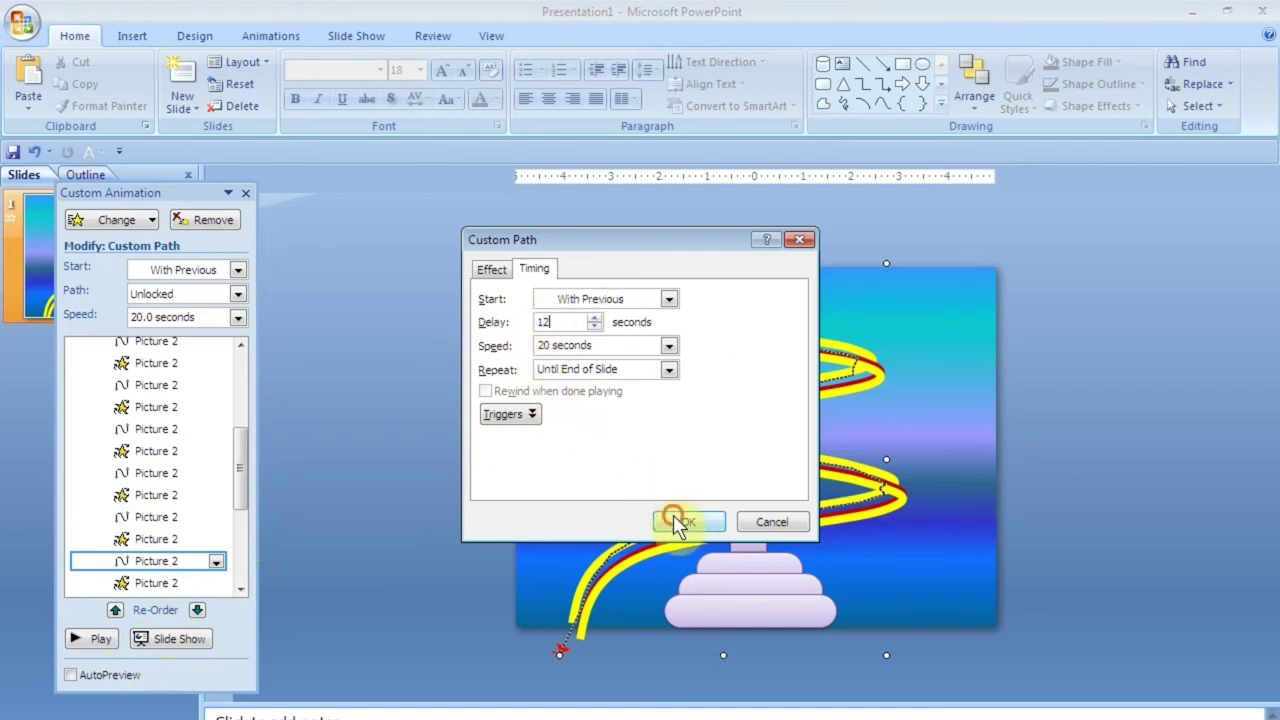
pyautogui.click(680, 521)
pyautogui.moveTo(243, 490); pyautogui.dragTo(243, 555)
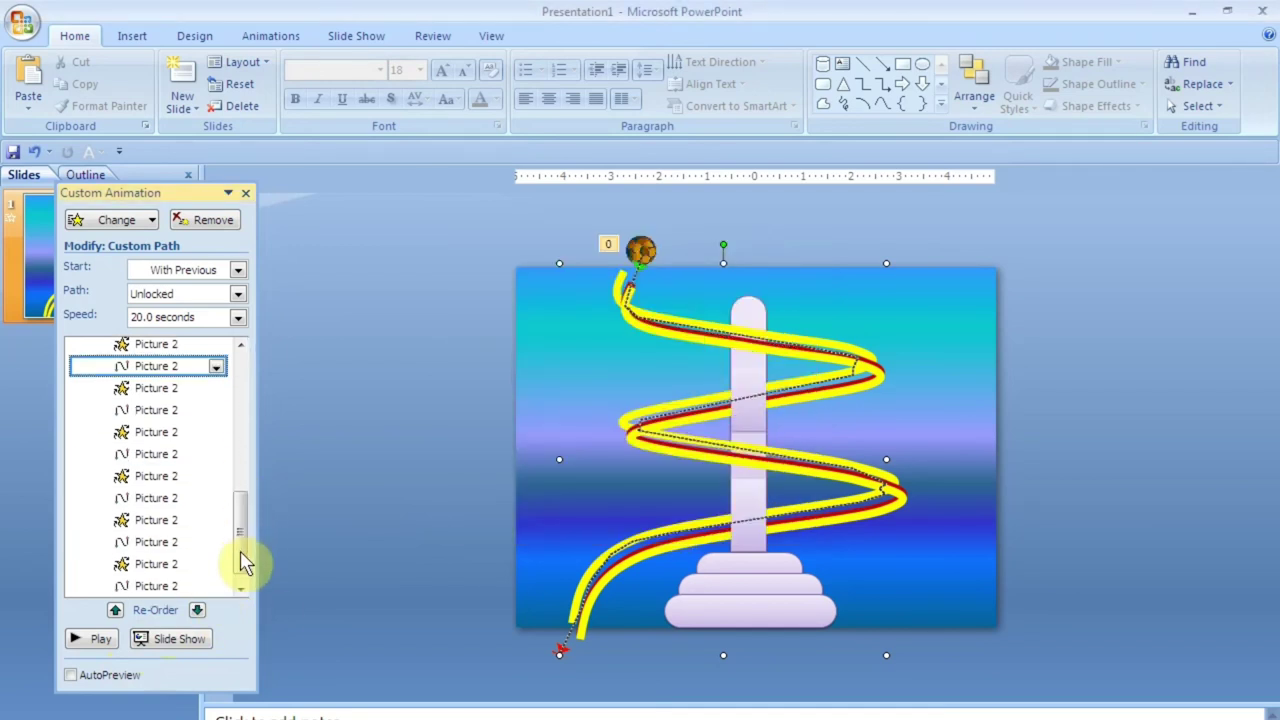
# Give the next two motion paths 13- and 14-second delays
pyautogui.click(140, 409)
pyautogui.rightClick(140, 410)
pyautogui.click(145, 517)
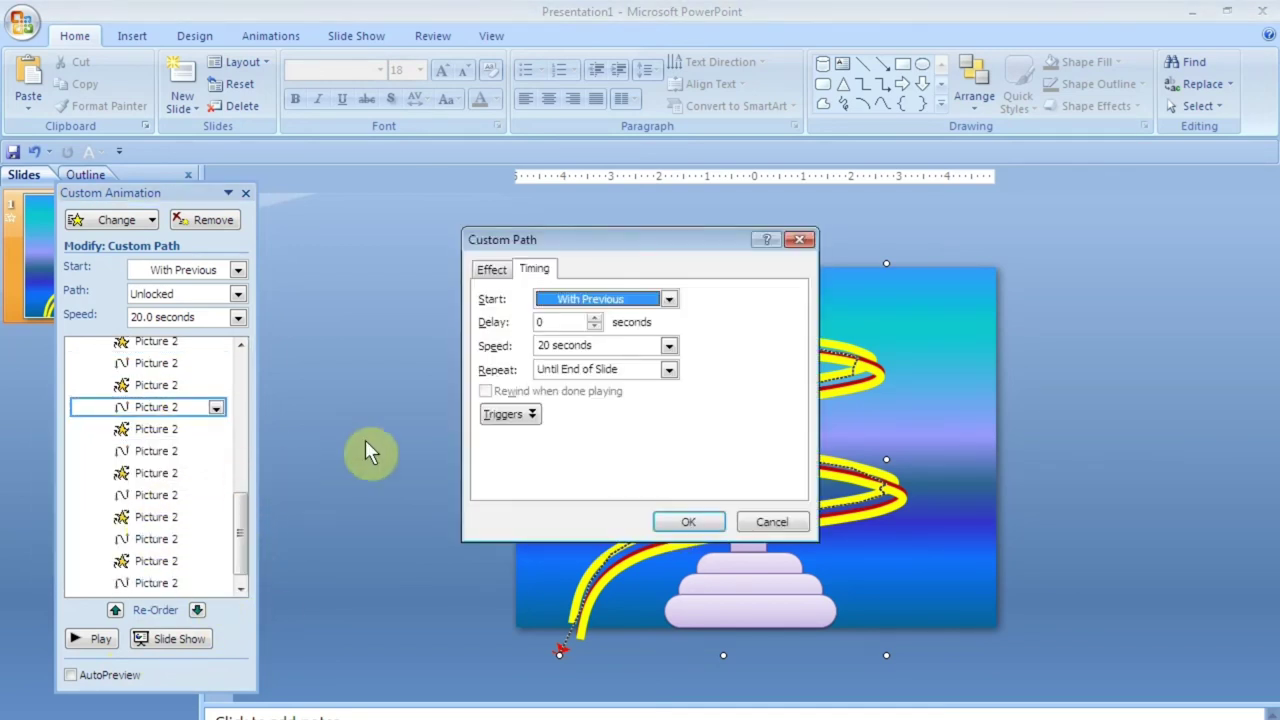
pyautogui.doubleClick(545, 322)
pyautogui.write('13')
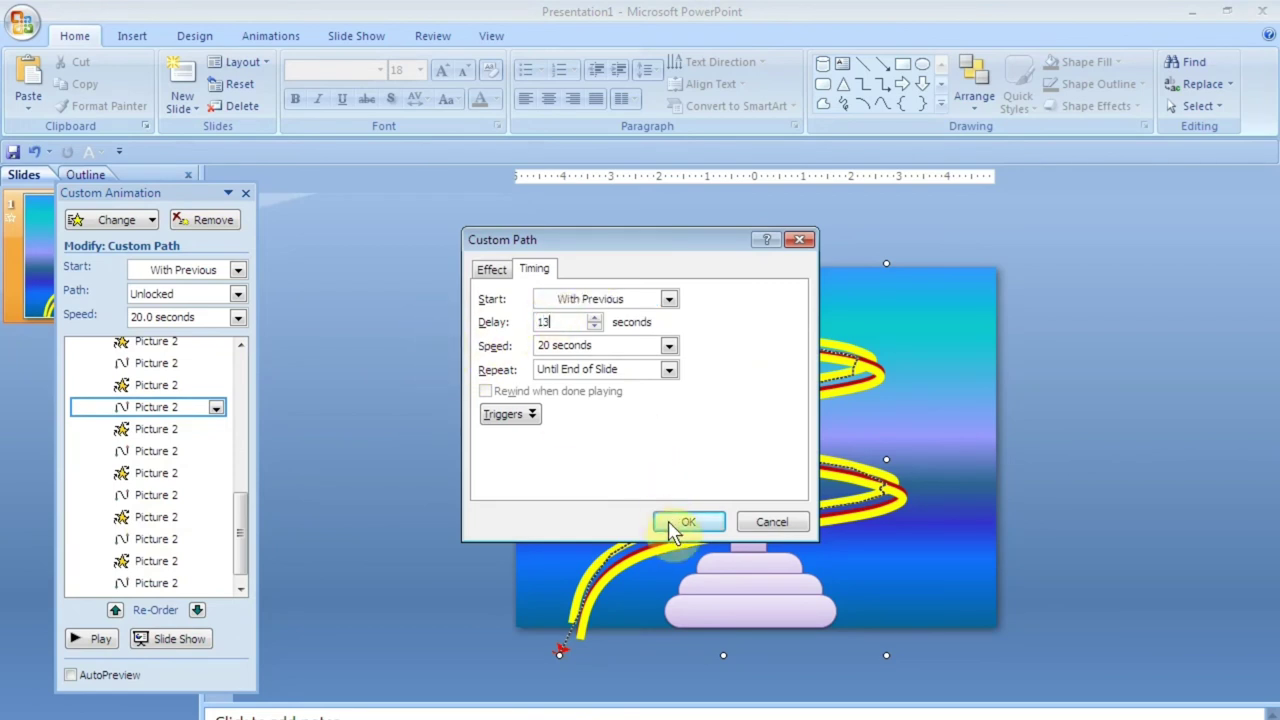
pyautogui.click(674, 532)
pyautogui.click(155, 451)
pyautogui.rightClick(155, 451)
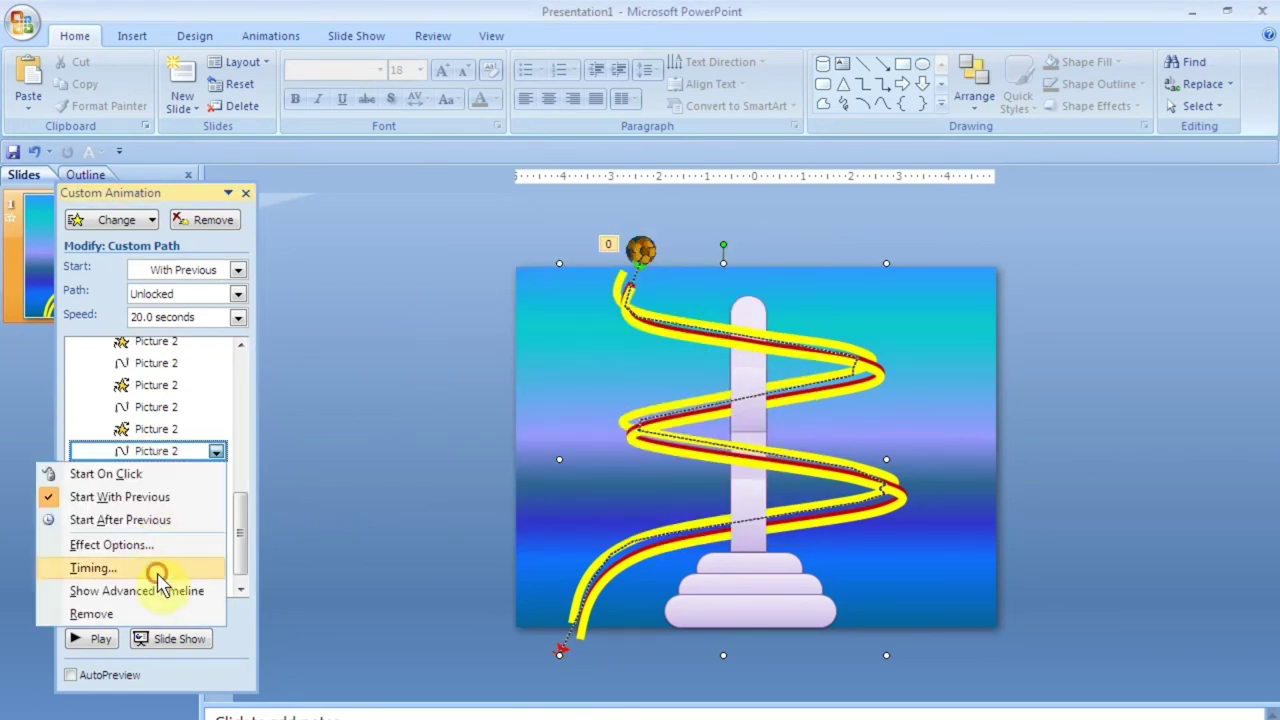
pyautogui.click(157, 568)
pyautogui.doubleClick(548, 322)
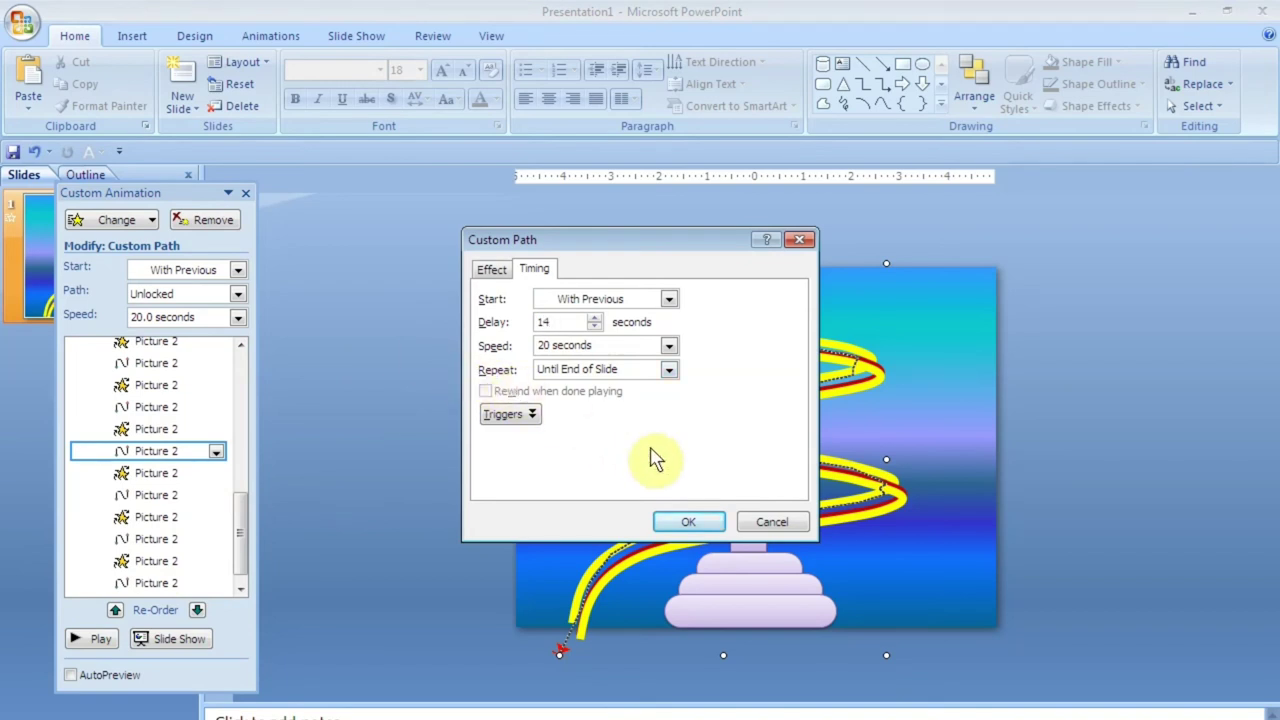
pyautogui.click(678, 522)
# Set the next motion path to a 15-second delay and change the following one's delay
pyautogui.click(150, 494)
pyautogui.rightClick(150, 494)
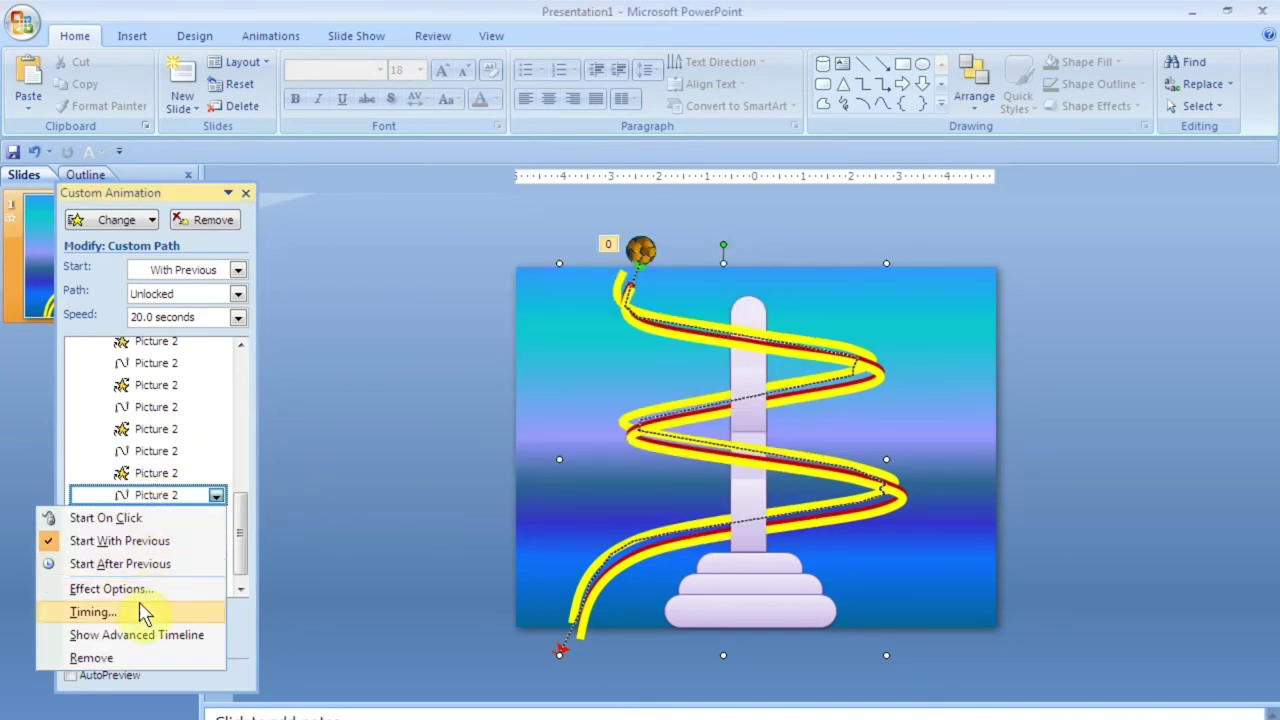
pyautogui.click(140, 607)
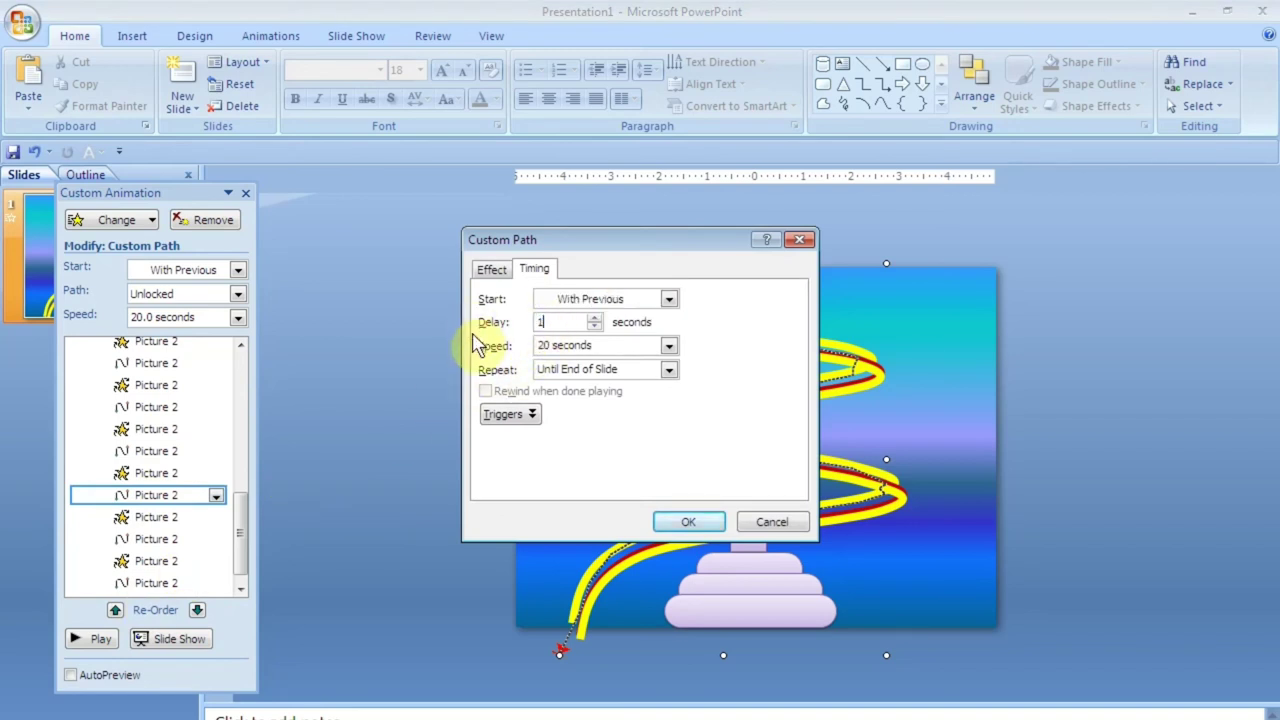
pyautogui.click(688, 521)
pyautogui.click(177, 539)
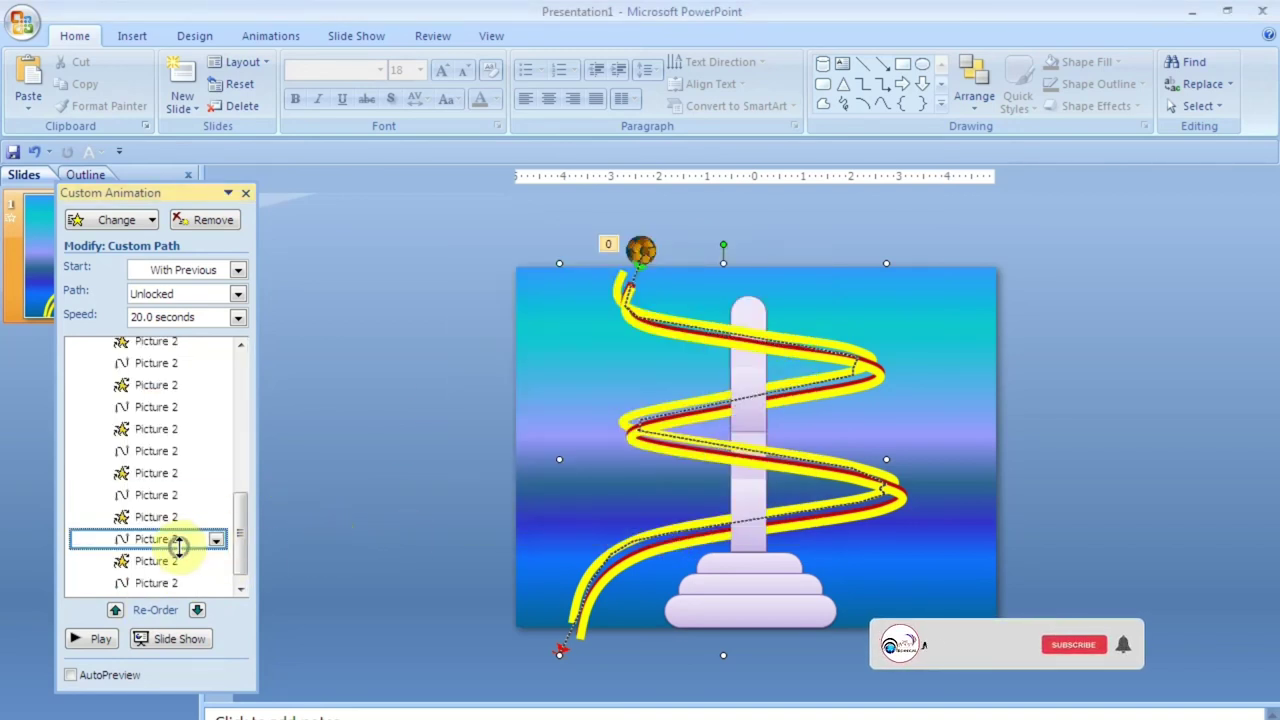
pyautogui.rightClick(177, 539)
pyautogui.click(160, 655)
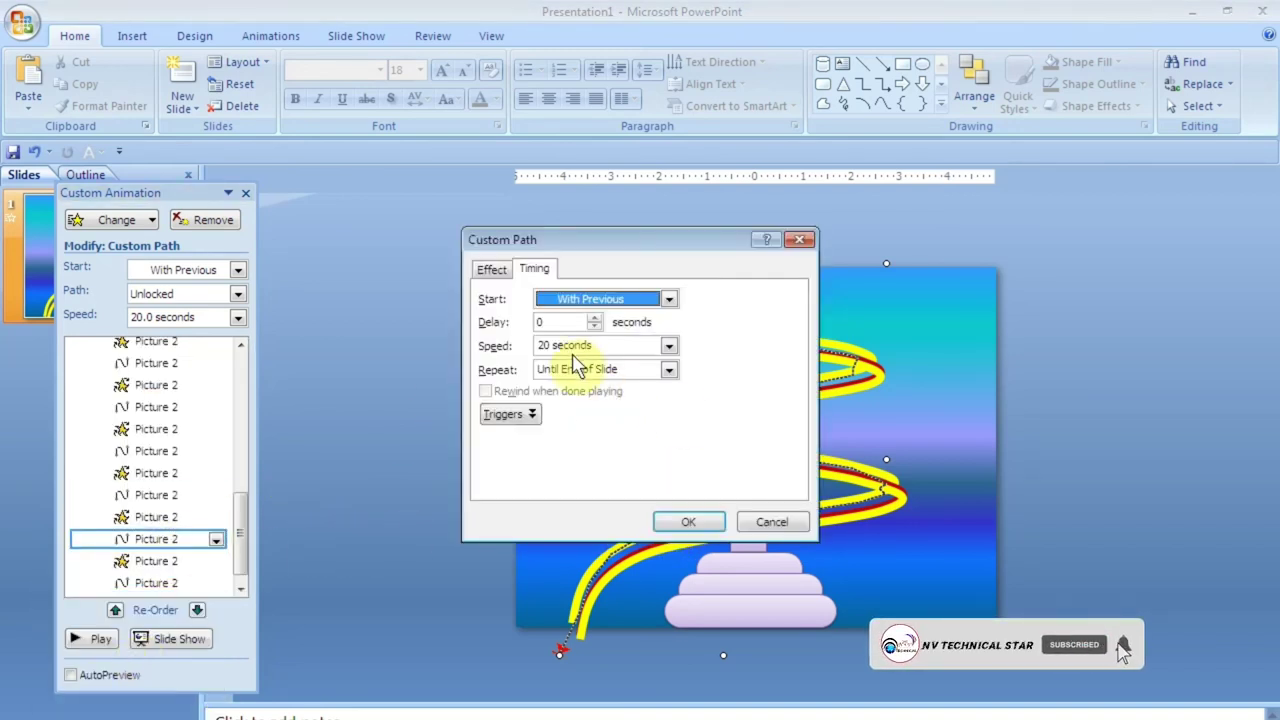
pyautogui.press('Tab')
pyautogui.write('1')
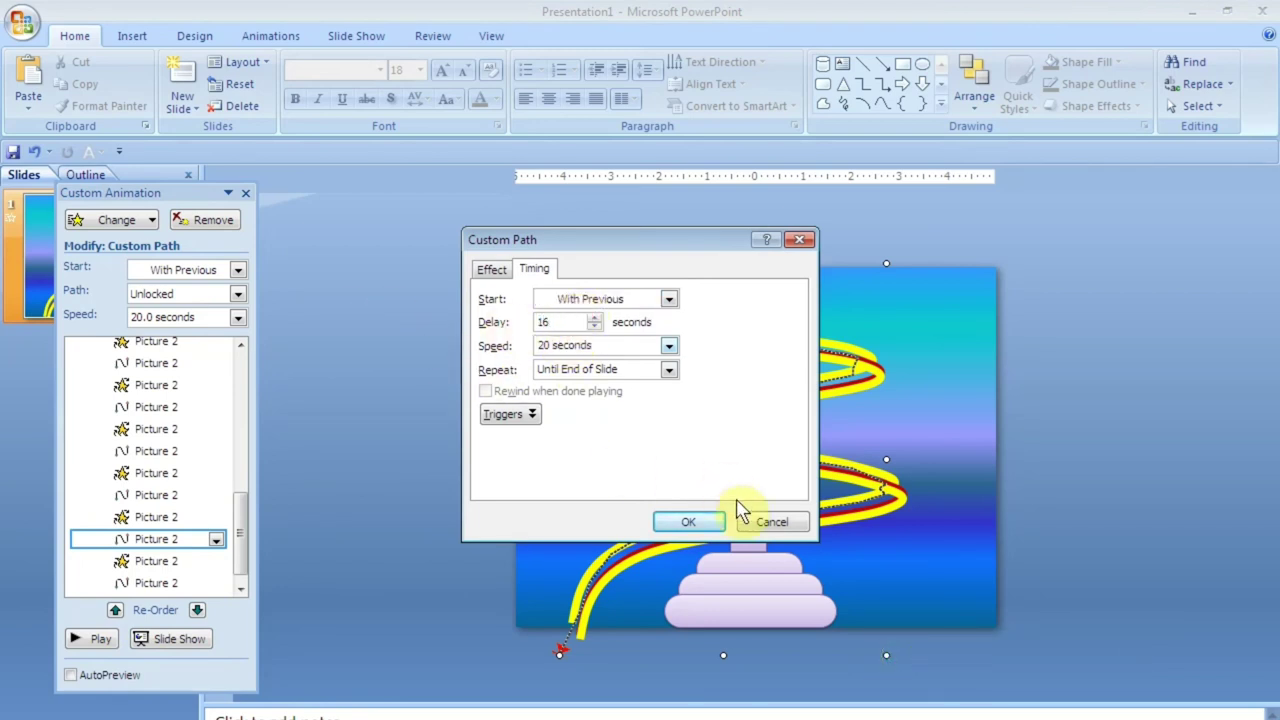
pyautogui.scroll(-1, 251, 571)
# Give the next motion path a 17-second delay, check the last path's timing, and preview
pyautogui.click(205, 564)
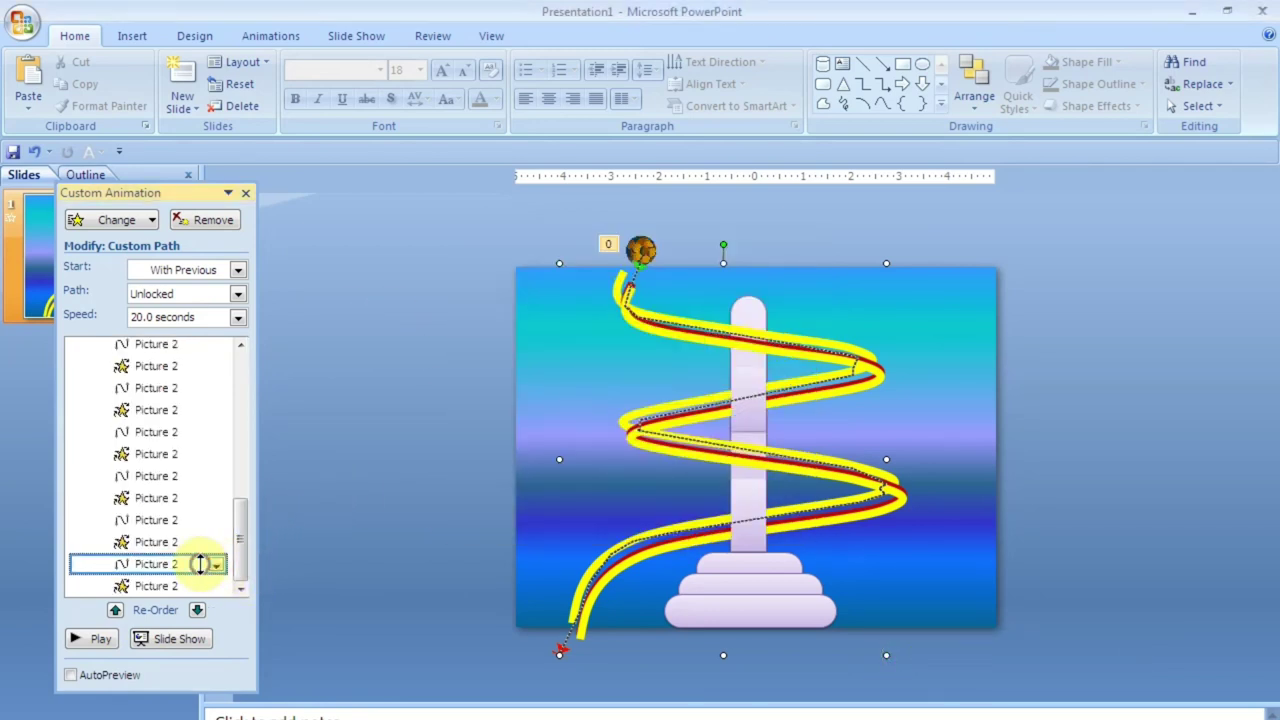
pyautogui.click(216, 564)
pyautogui.click(100, 680)
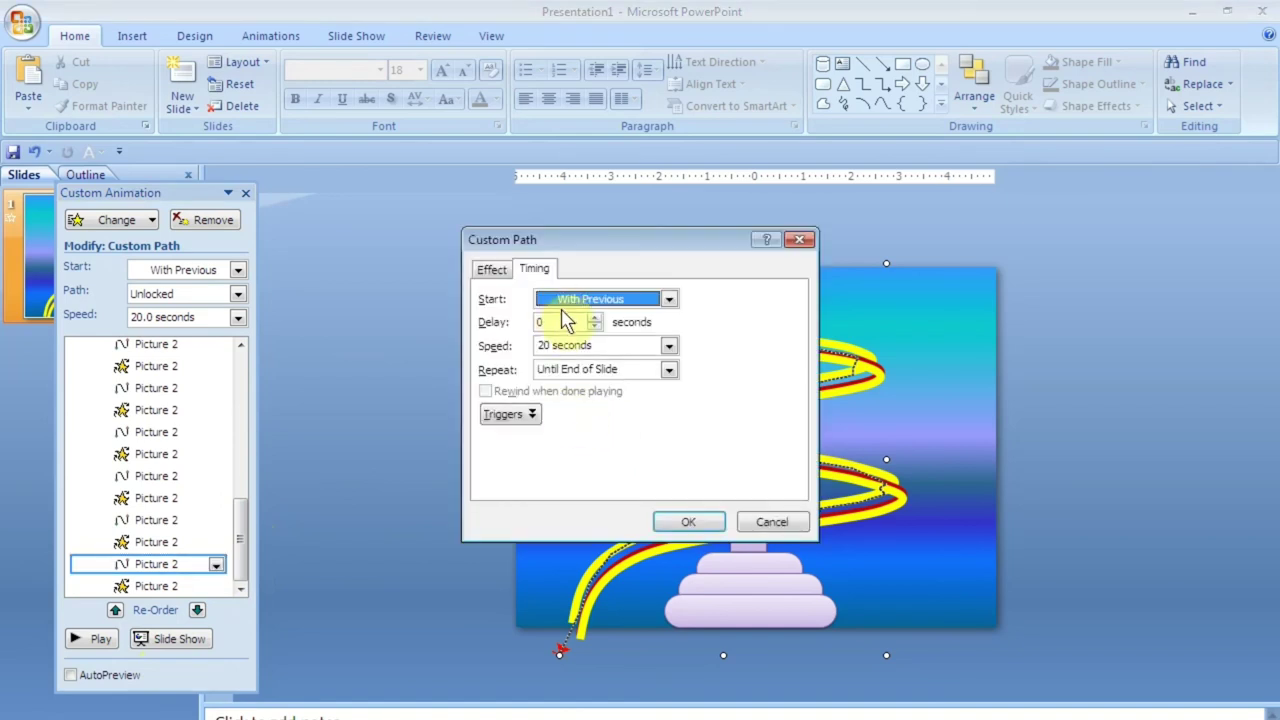
pyautogui.click(561, 320)
pyautogui.write('17')
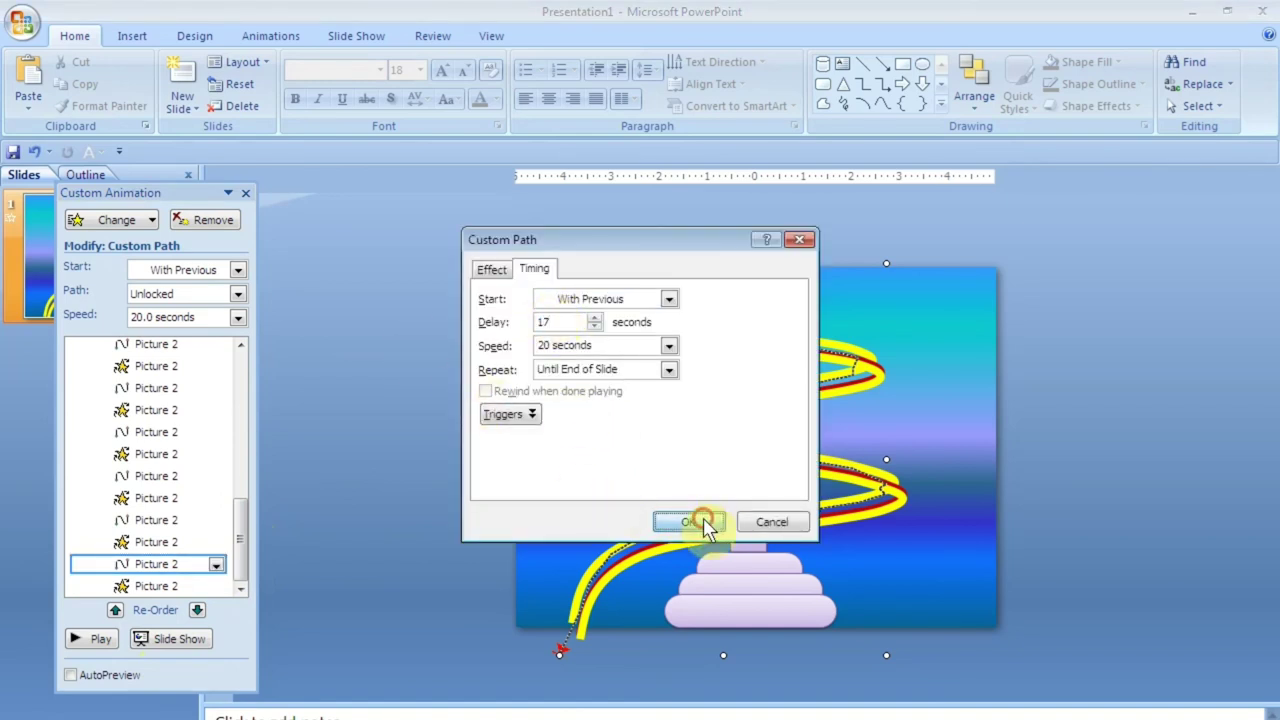
pyautogui.click(704, 522)
pyautogui.click(140, 520)
pyautogui.click(216, 520)
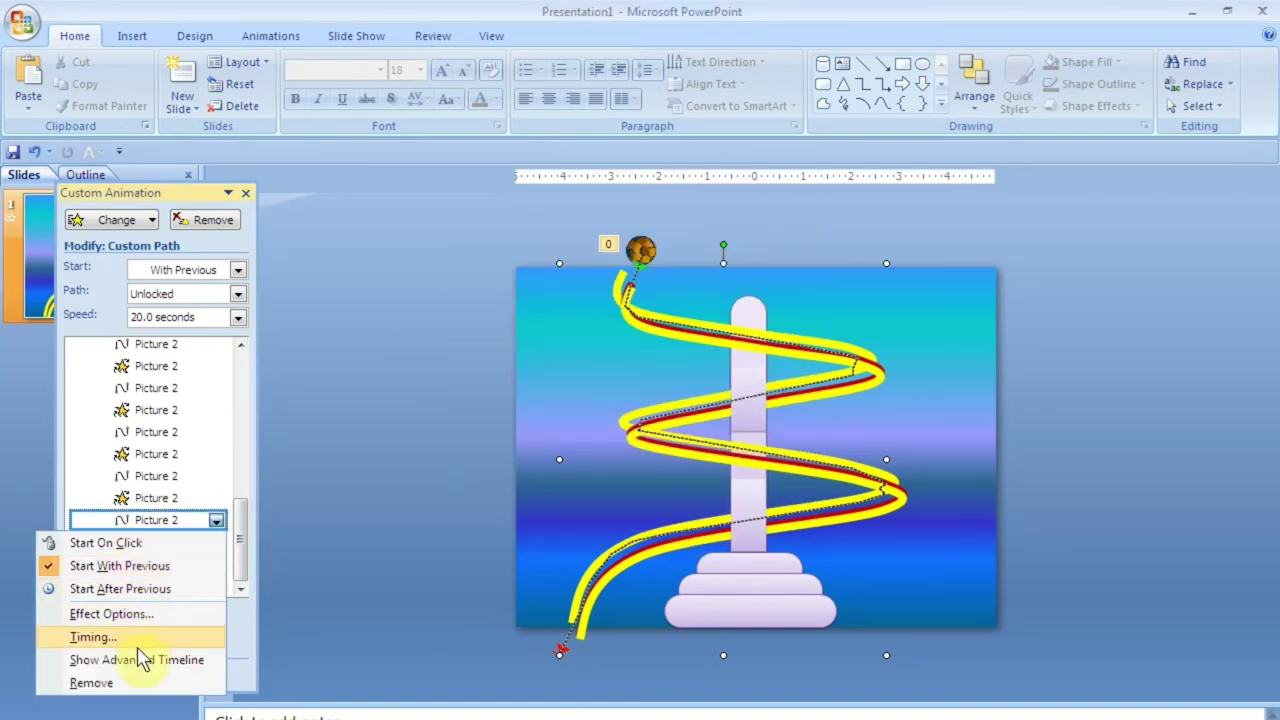
pyautogui.click(140, 637)
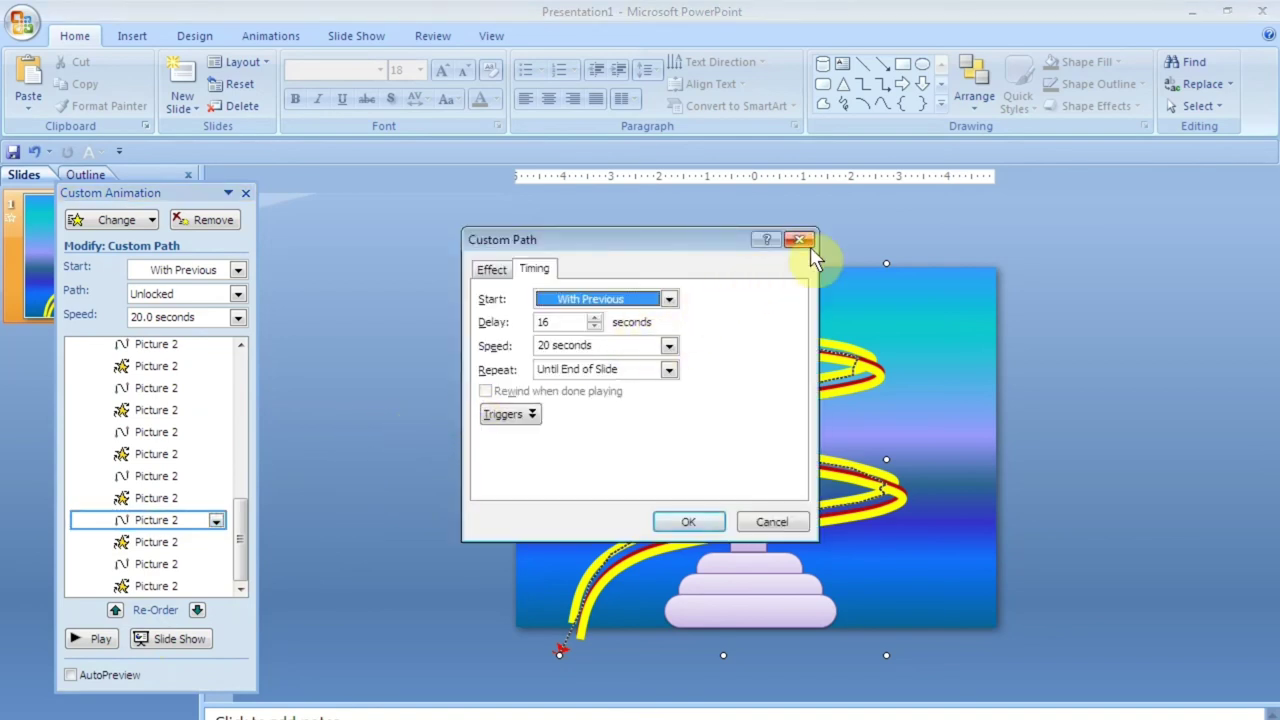
pyautogui.press('Return')
pyautogui.click(78, 639)
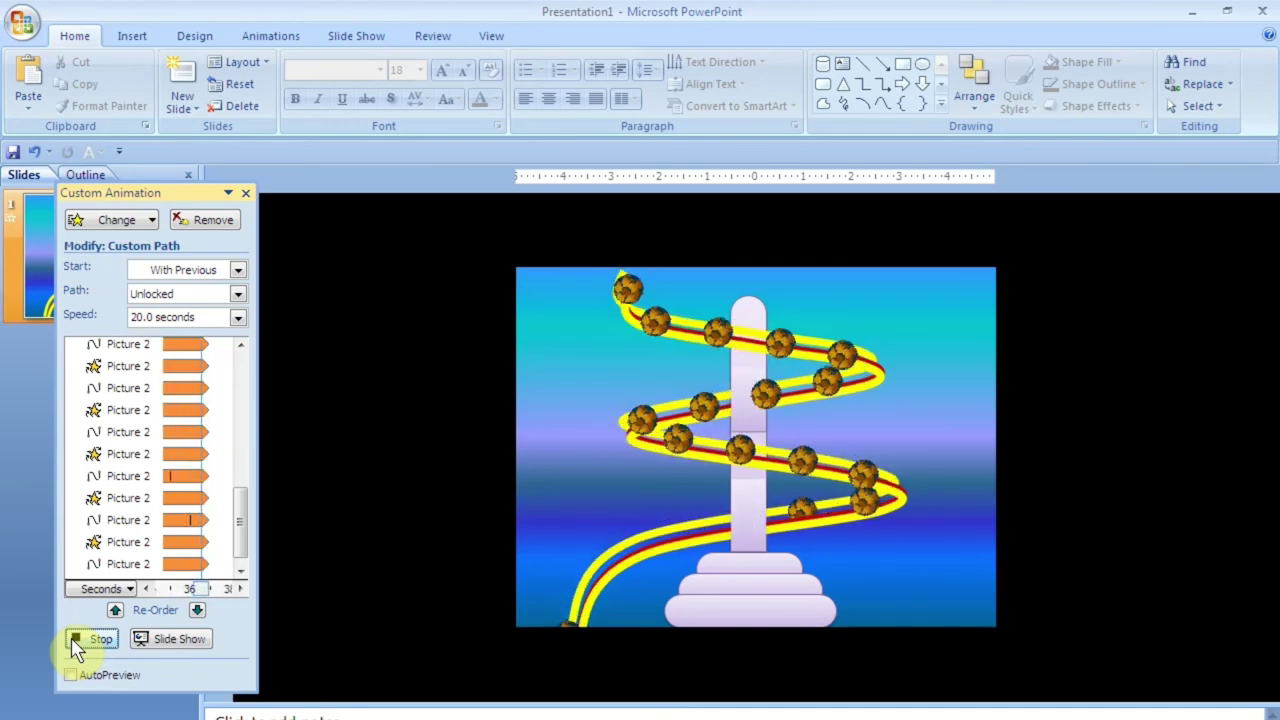
pyautogui.click(78, 645)
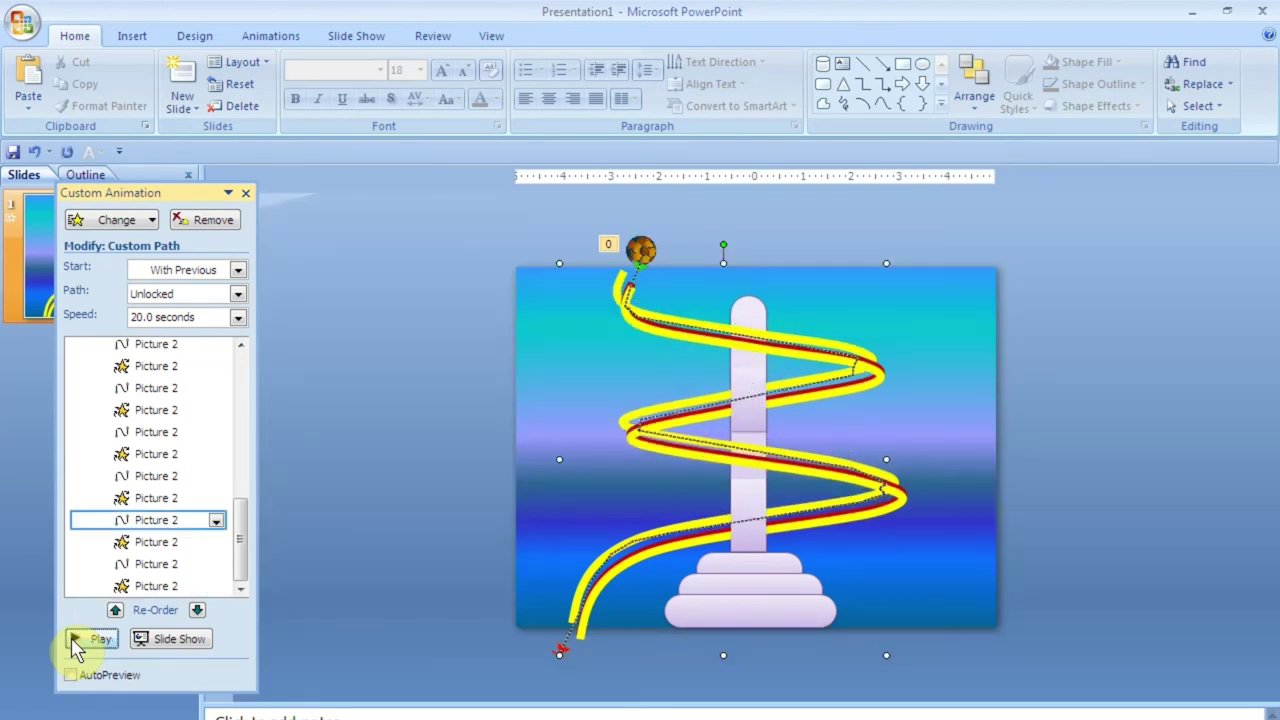
# Bring the spiral track picture to the front with Arrange > Bring to Front, then replay the preview
pyautogui.click(78, 645)
pyautogui.click(951, 385)
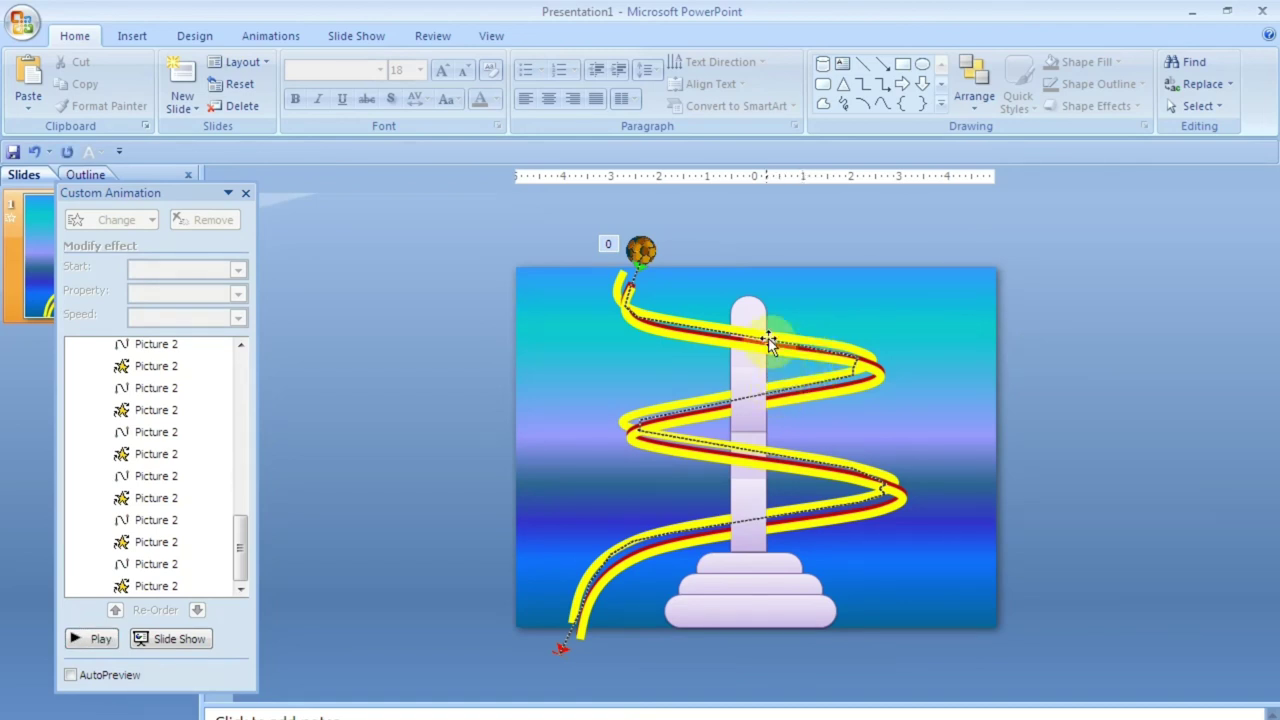
pyautogui.click(686, 422)
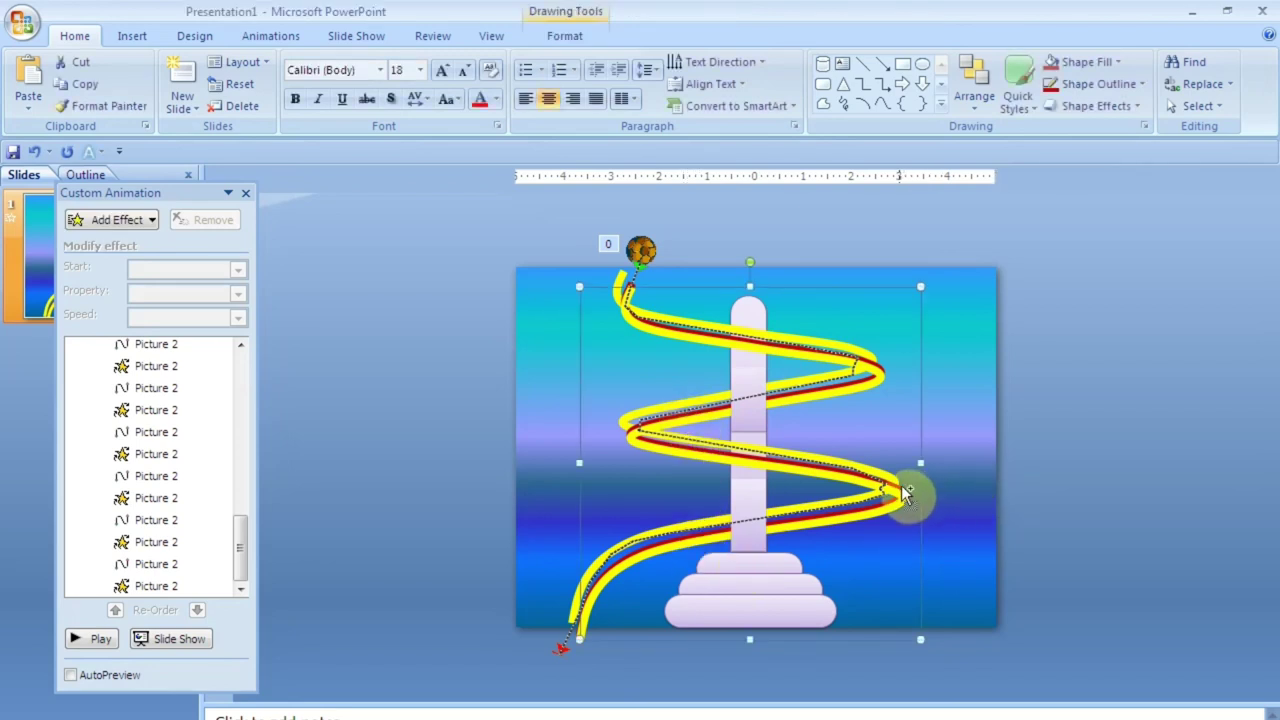
pyautogui.press('Escape')
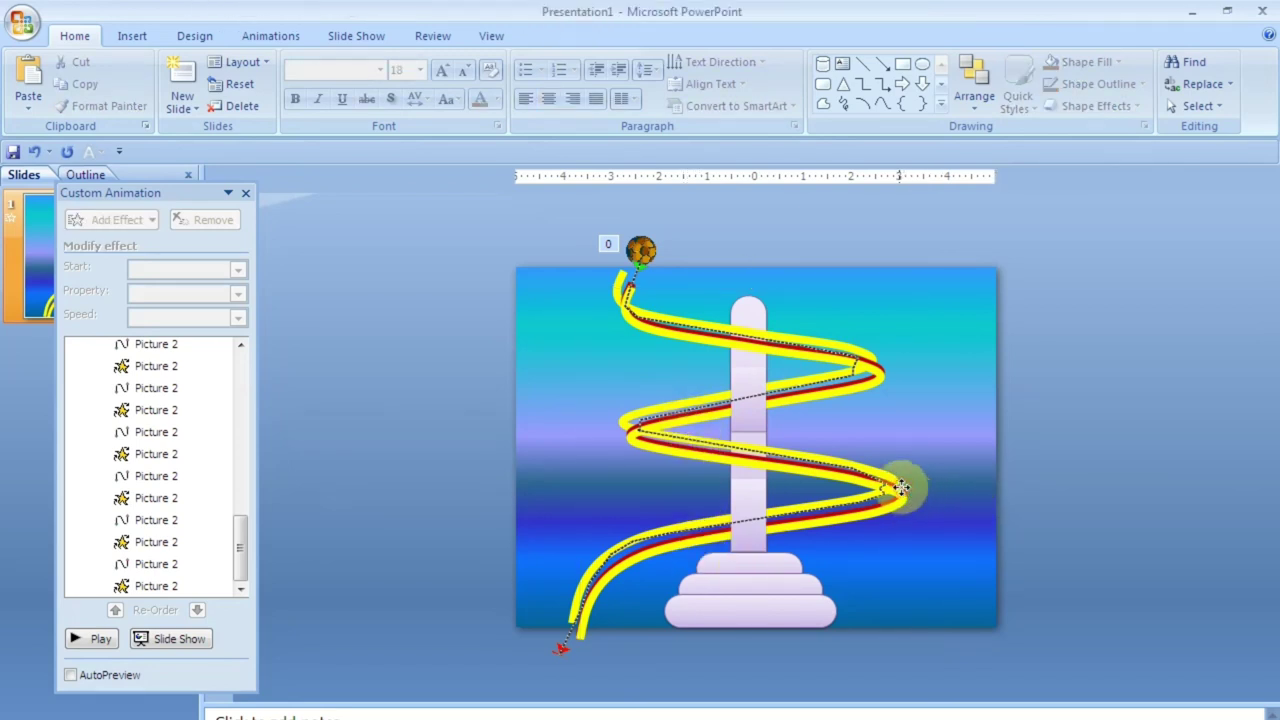
pyautogui.click(901, 487)
pyautogui.click(860, 514)
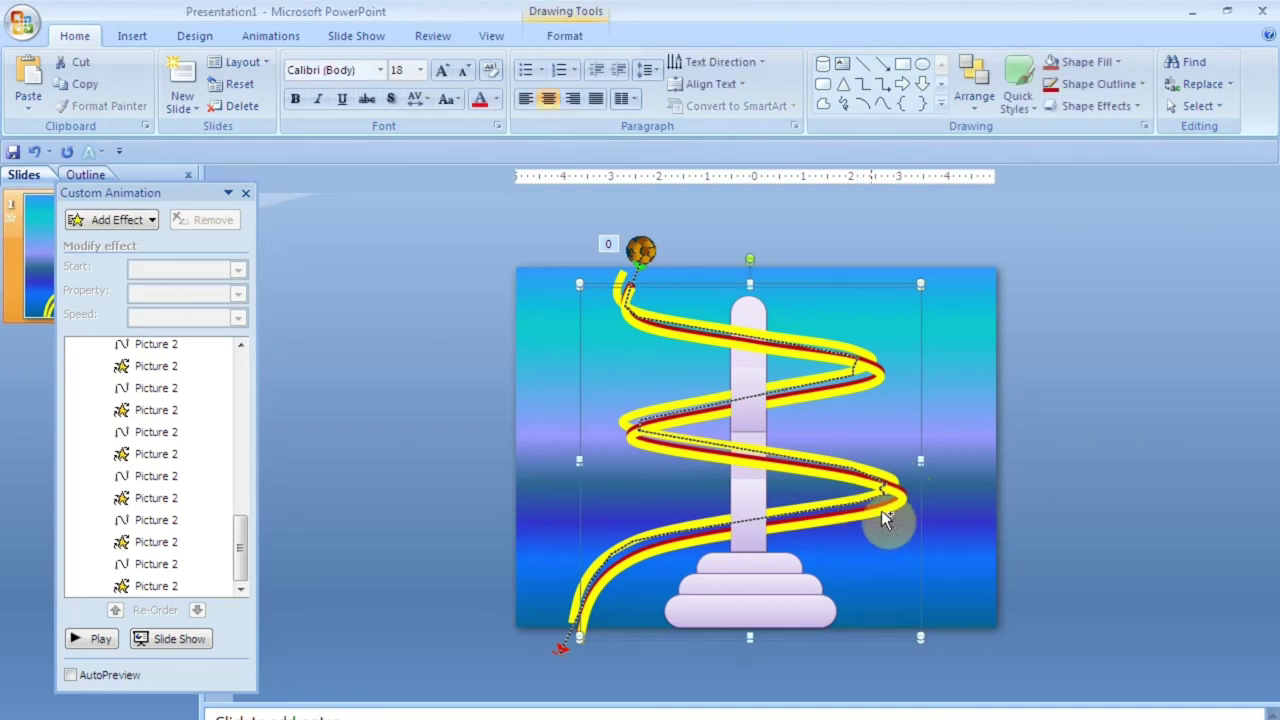
pyautogui.click(956, 85)
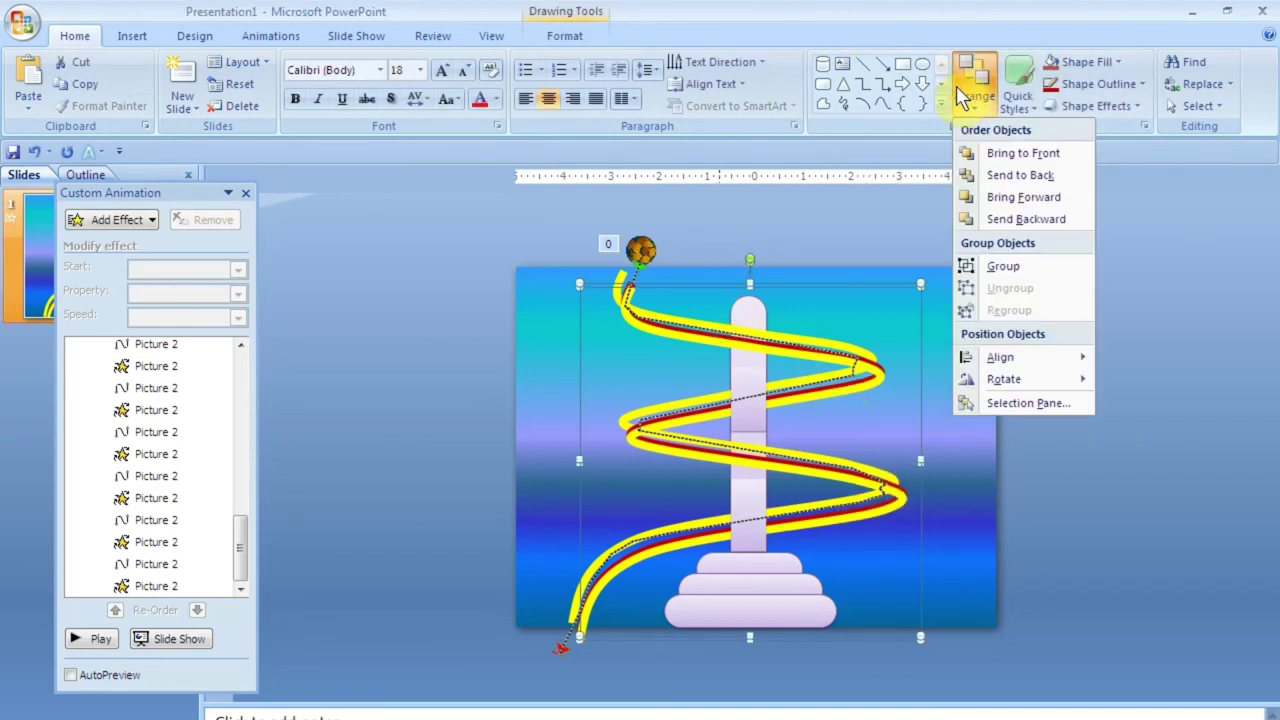
pyautogui.click(995, 153)
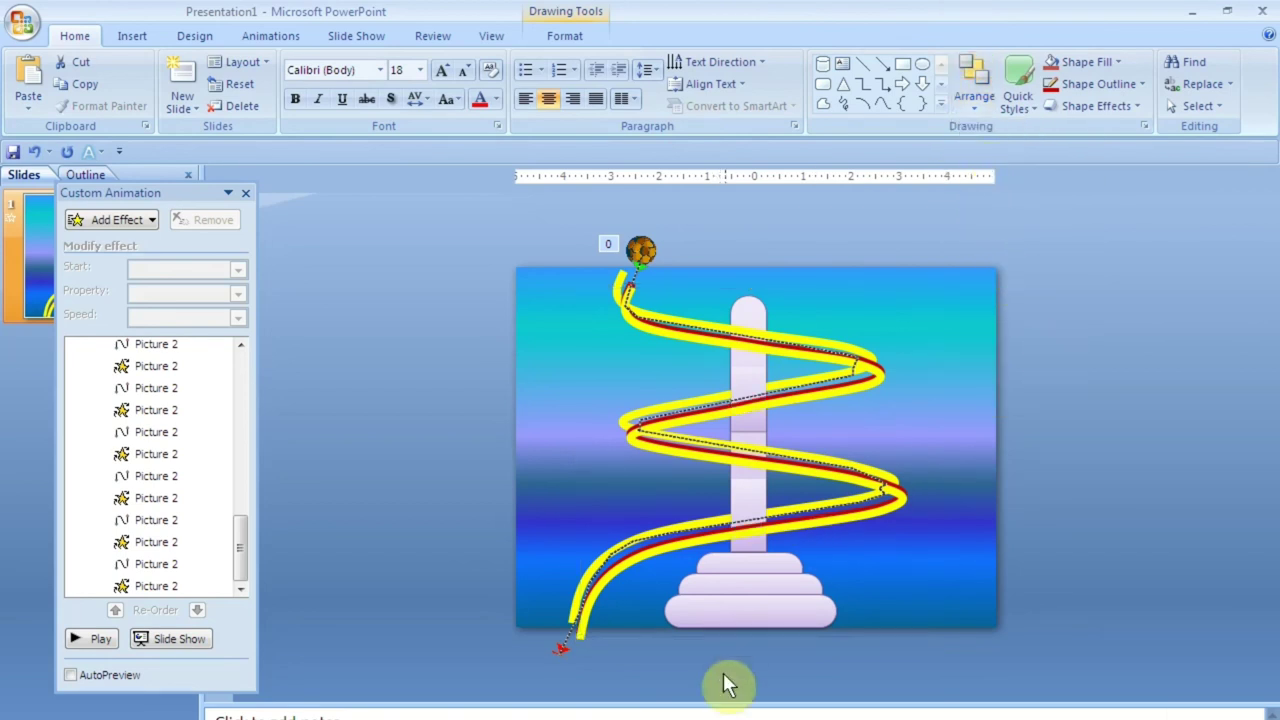
pyautogui.click(98, 645)
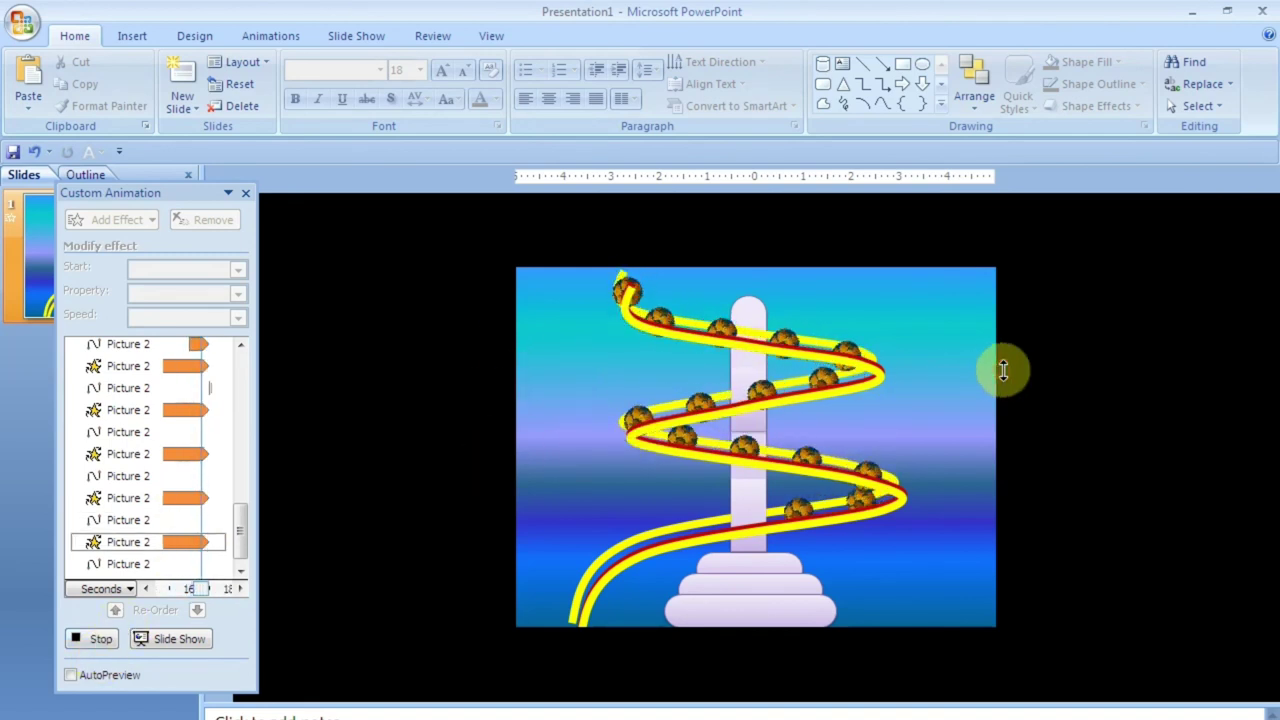
# Stop the preview, send the lavender peg section to the back, and replay the animation
pyautogui.click(810, 377)
pyautogui.click(741, 388)
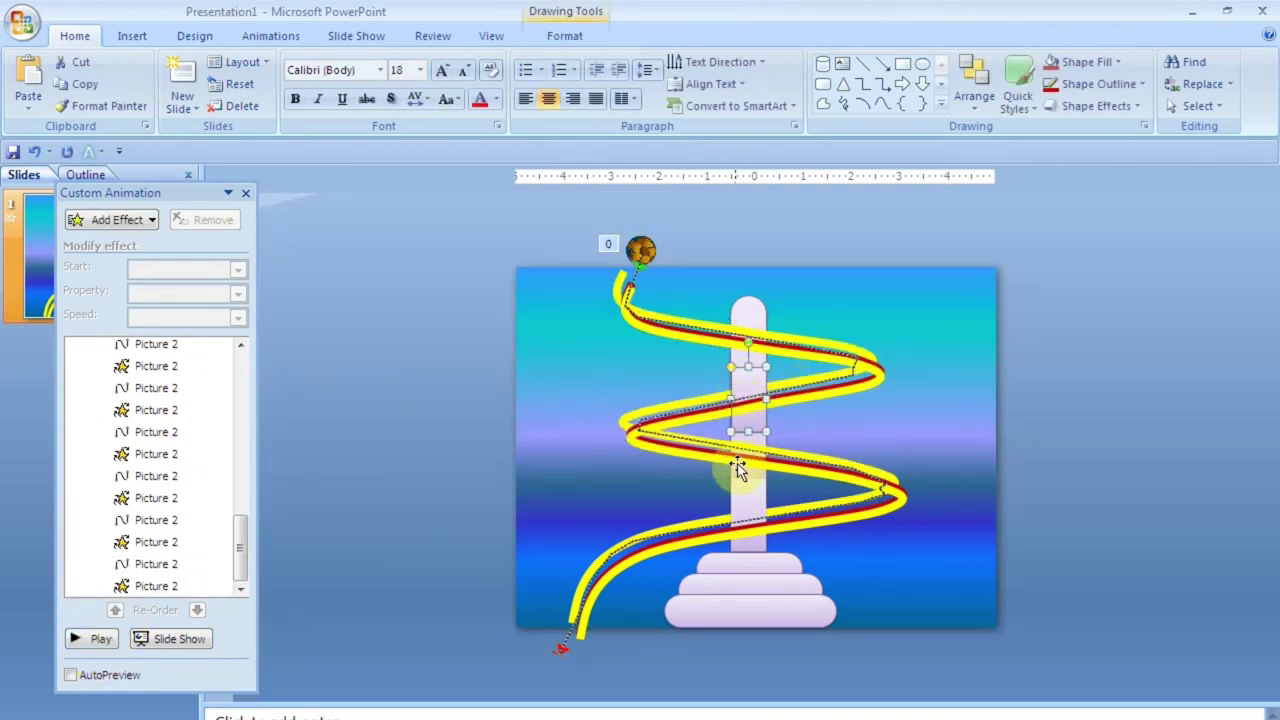
pyautogui.click(968, 110)
pyautogui.click(983, 168)
pyautogui.click(982, 340)
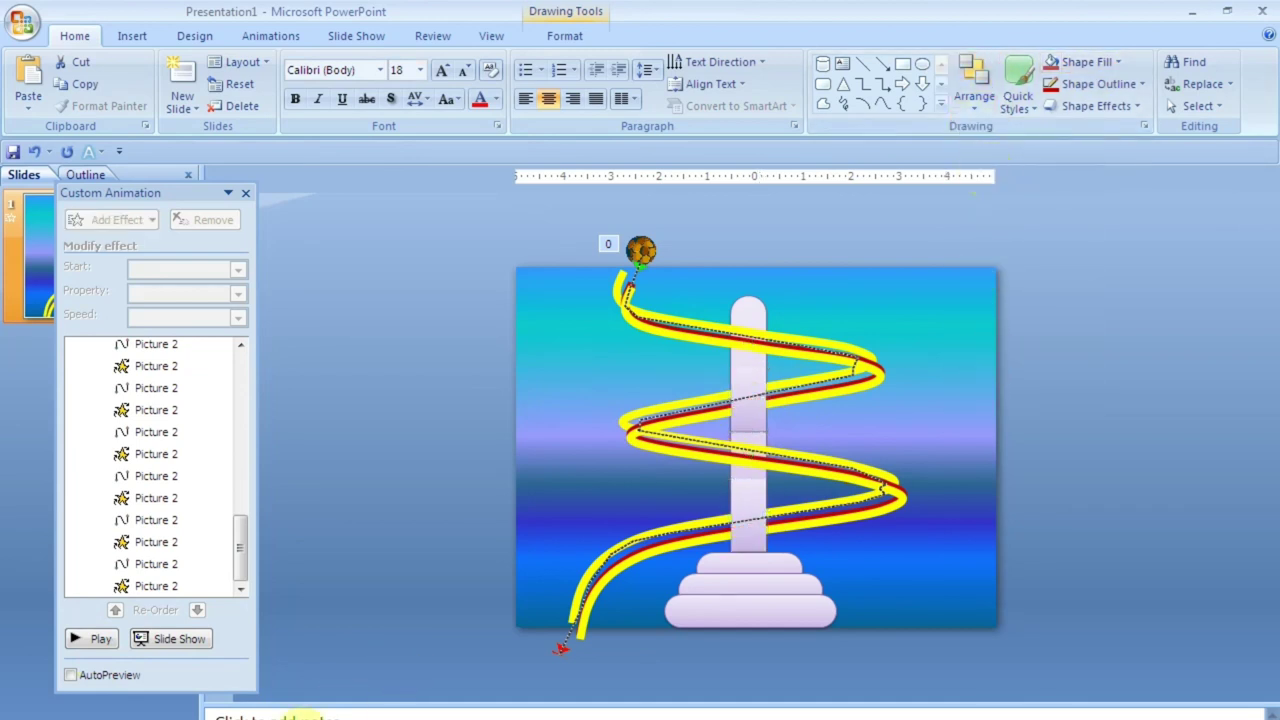
pyautogui.click(105, 640)
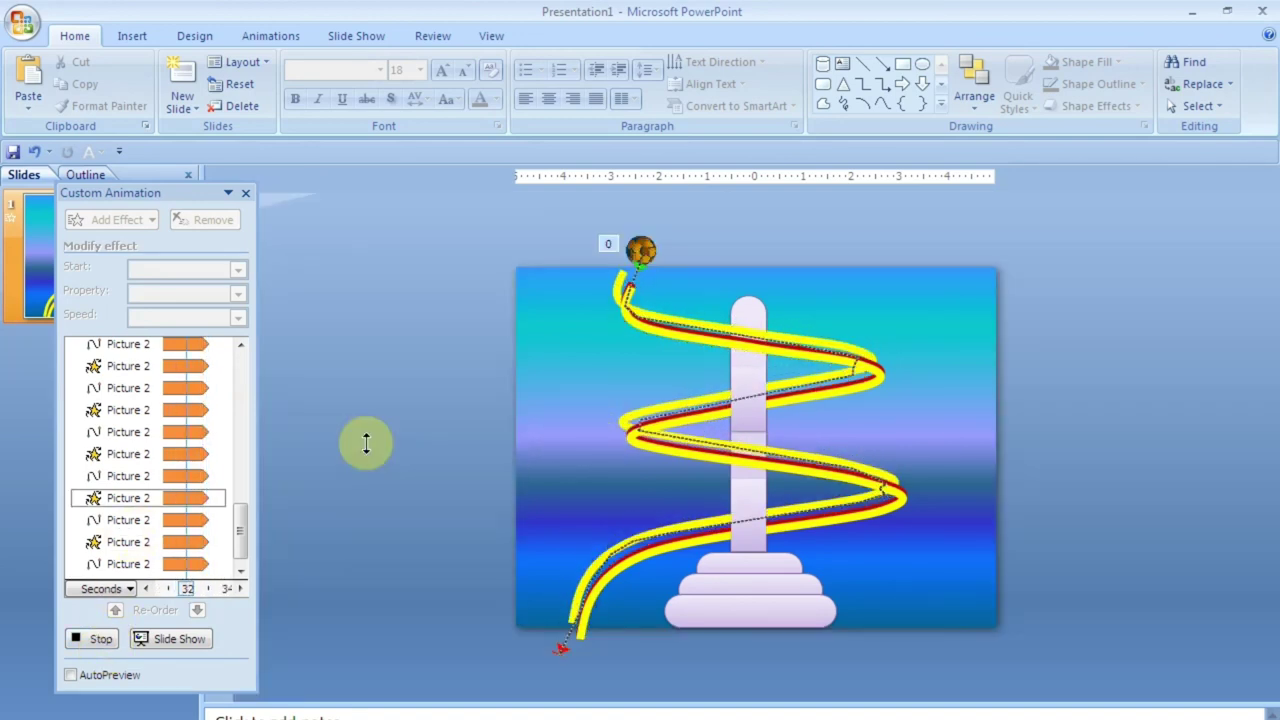
# Launch the Slide Show from the Custom Animation pane to watch the spiral animation
pyautogui.click(168, 638)
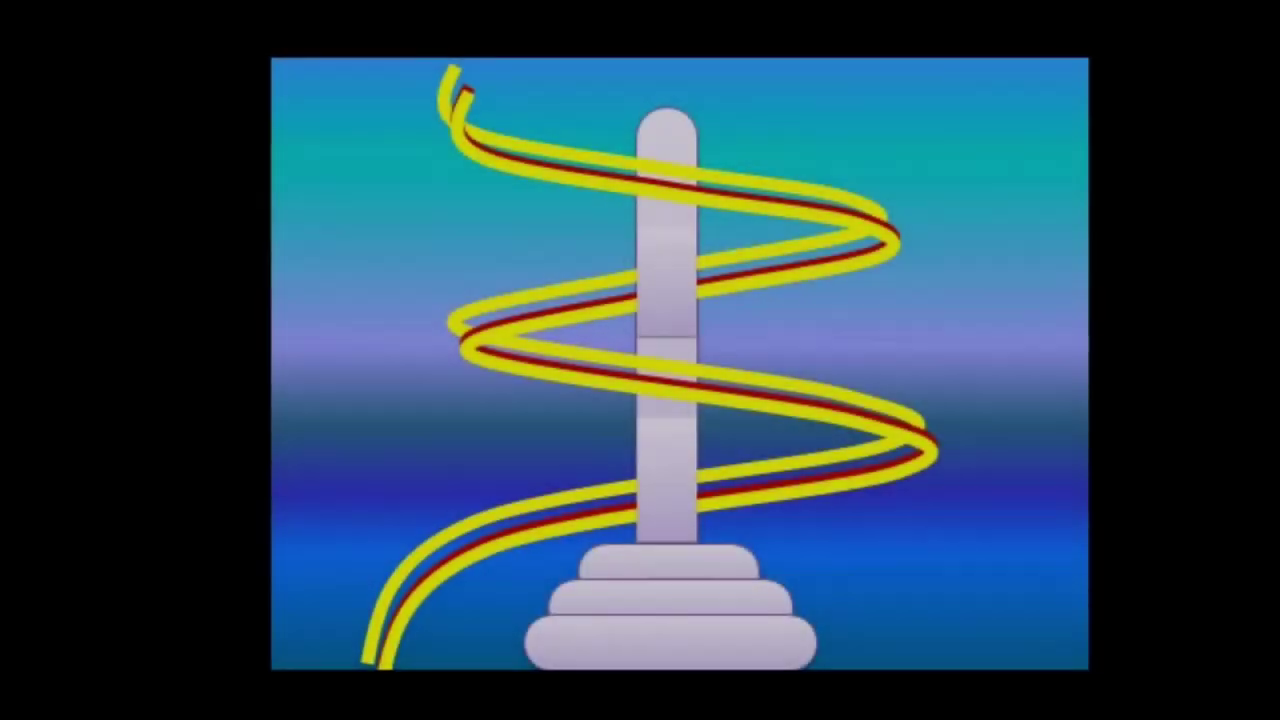